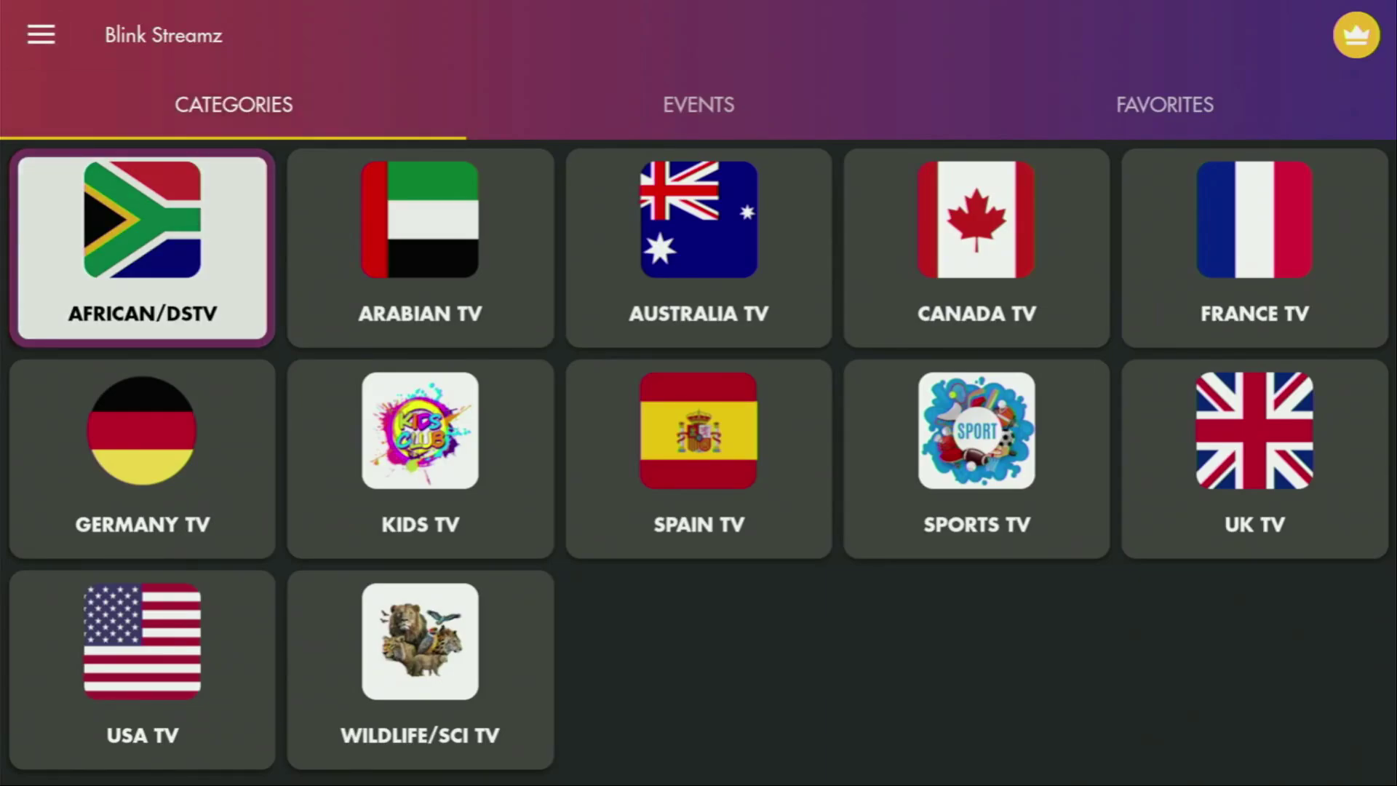
key("Down")
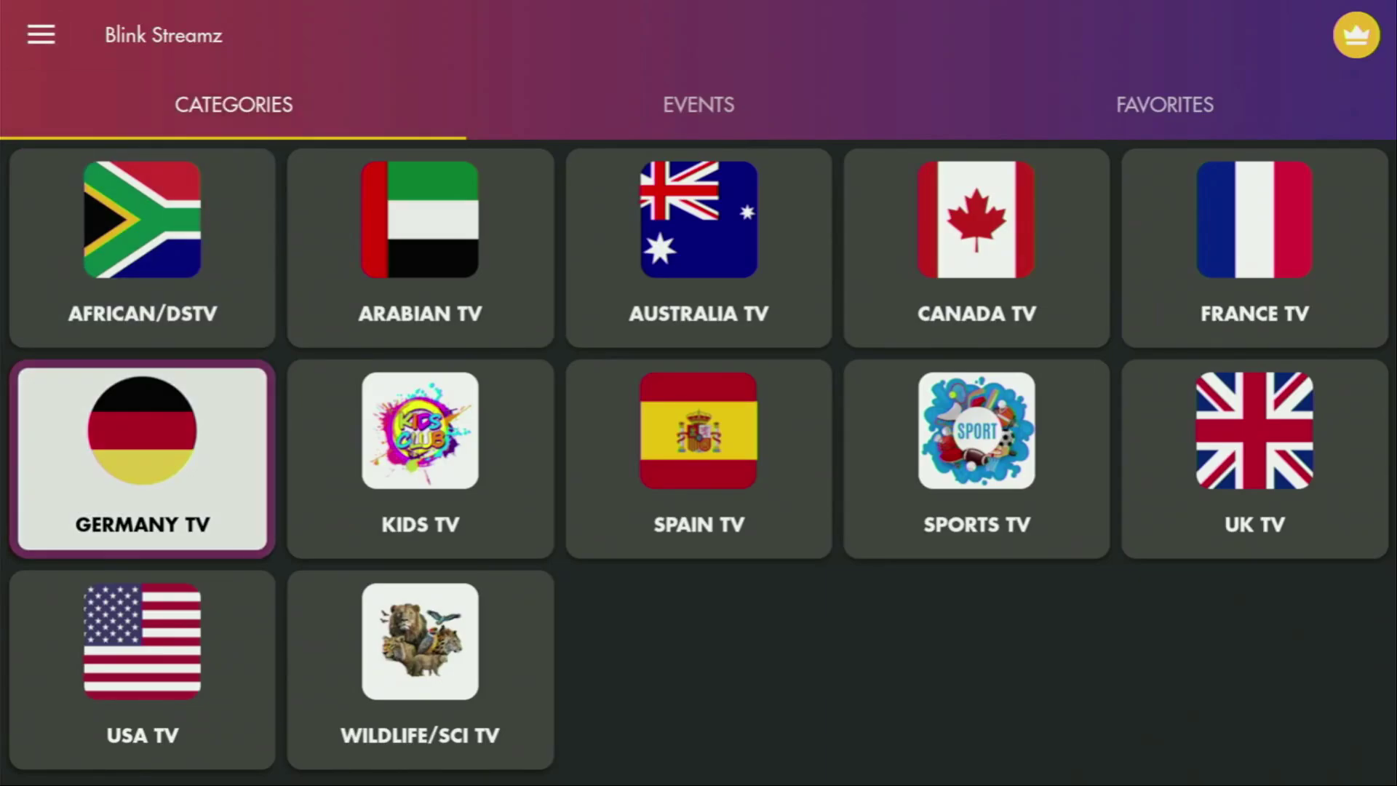
Browse the Blink Streamz categories: African/DSTV, Spain TV, Canada TV, Sports TV and UK TV
key("Right")
key("Right")
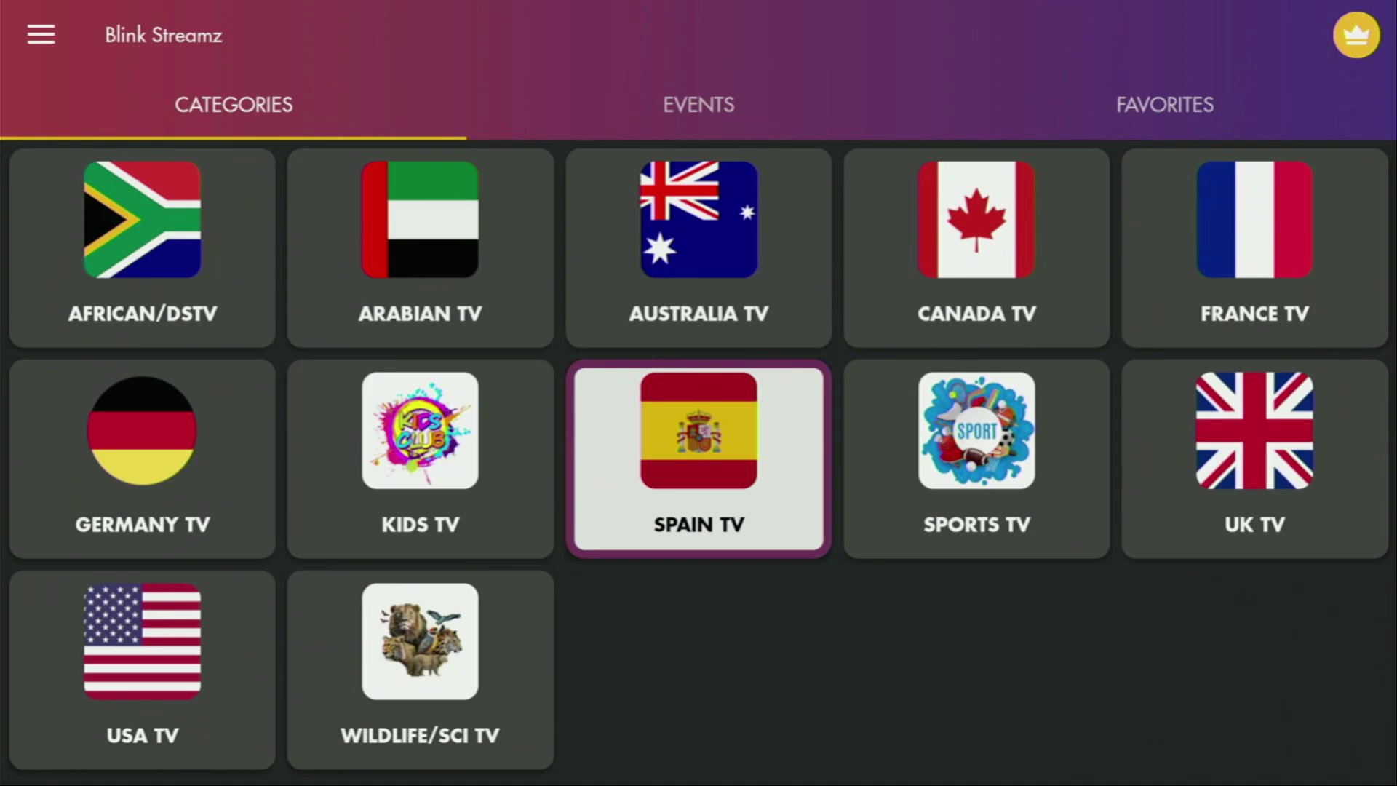
key("Right")
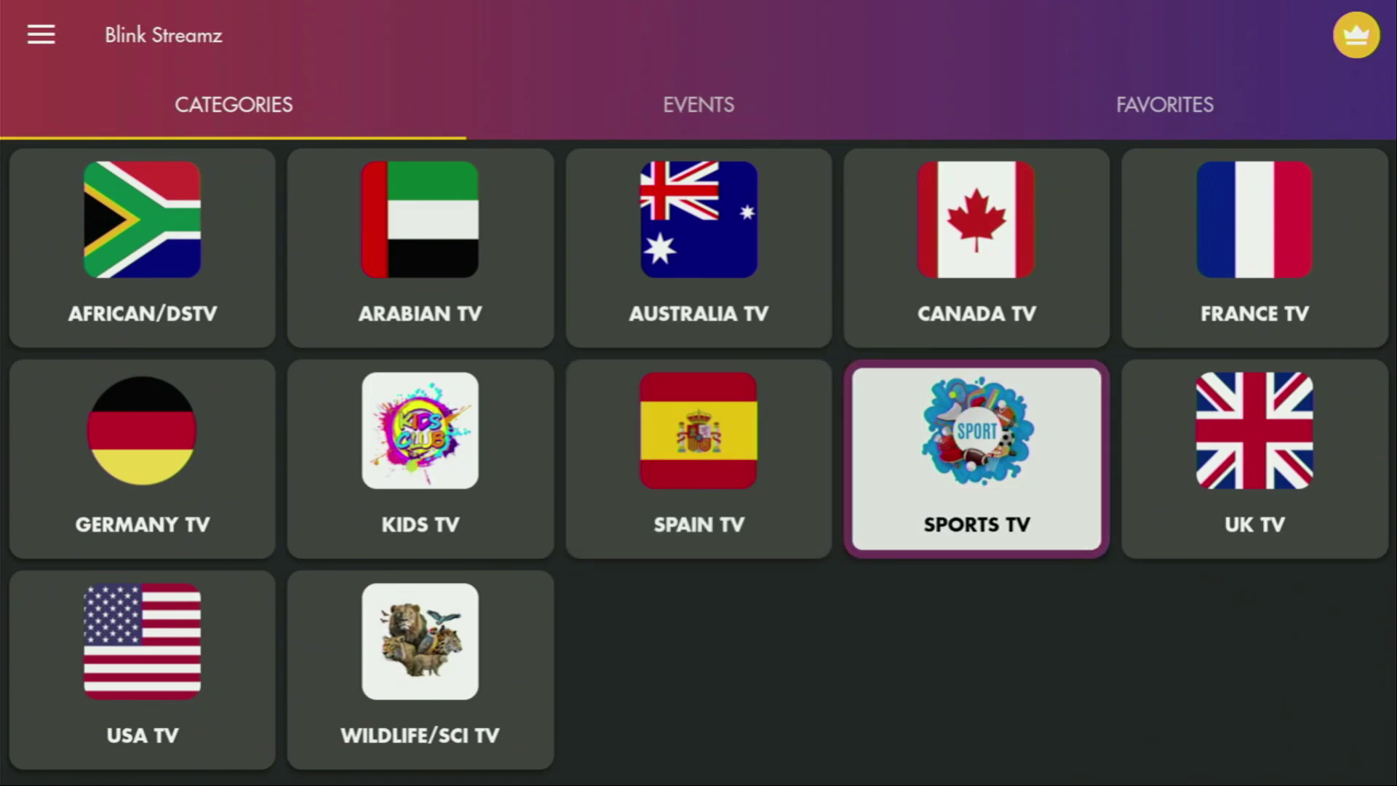
key("Up")
key("Right")
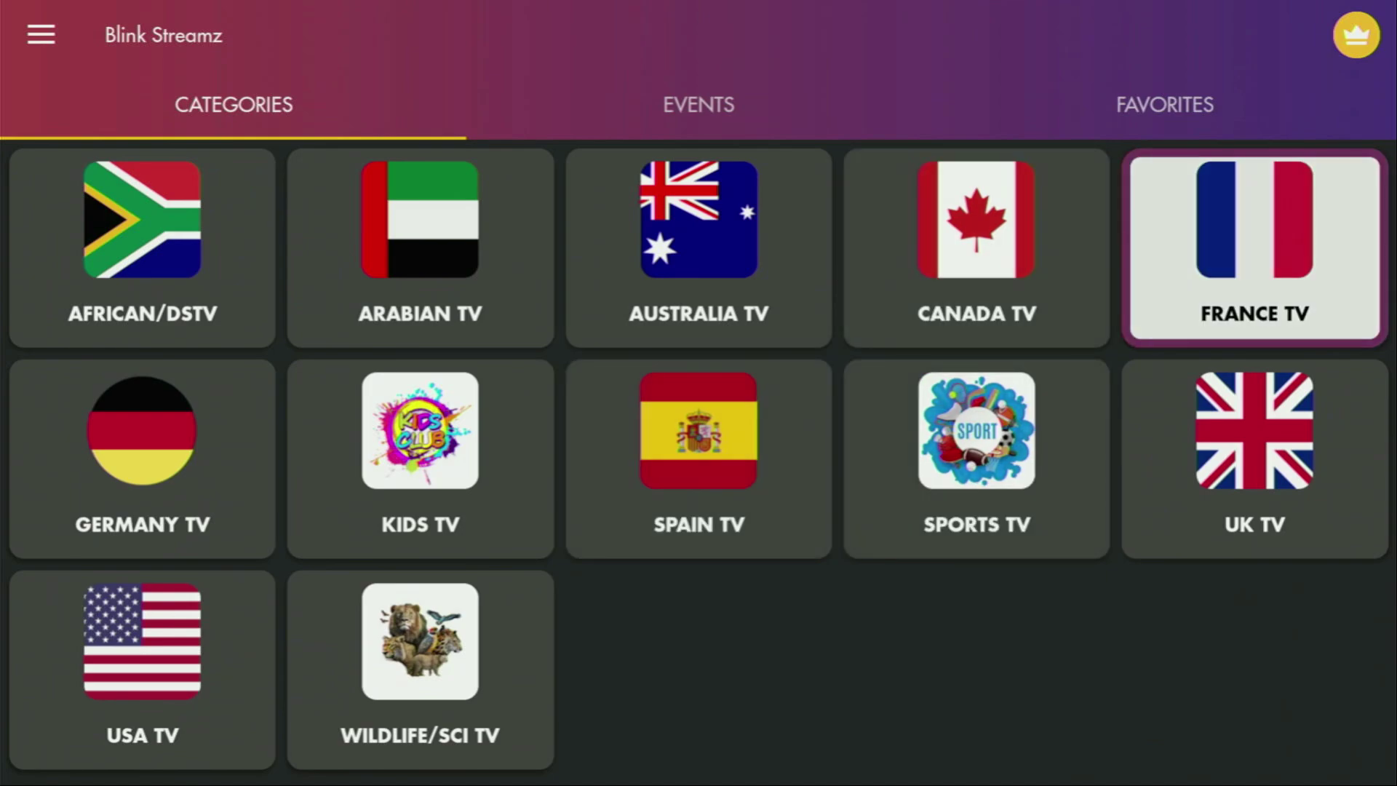
key("Down")
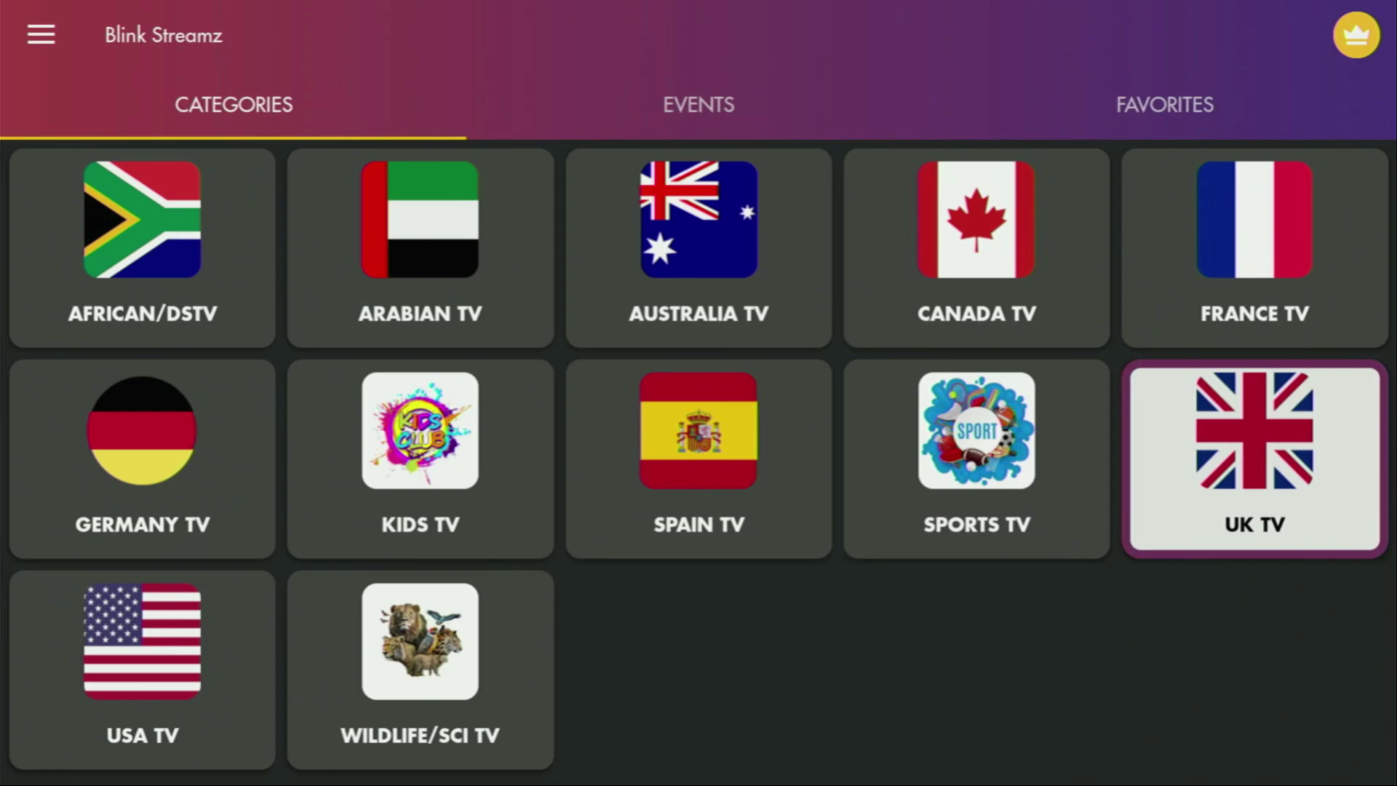
key("Left")
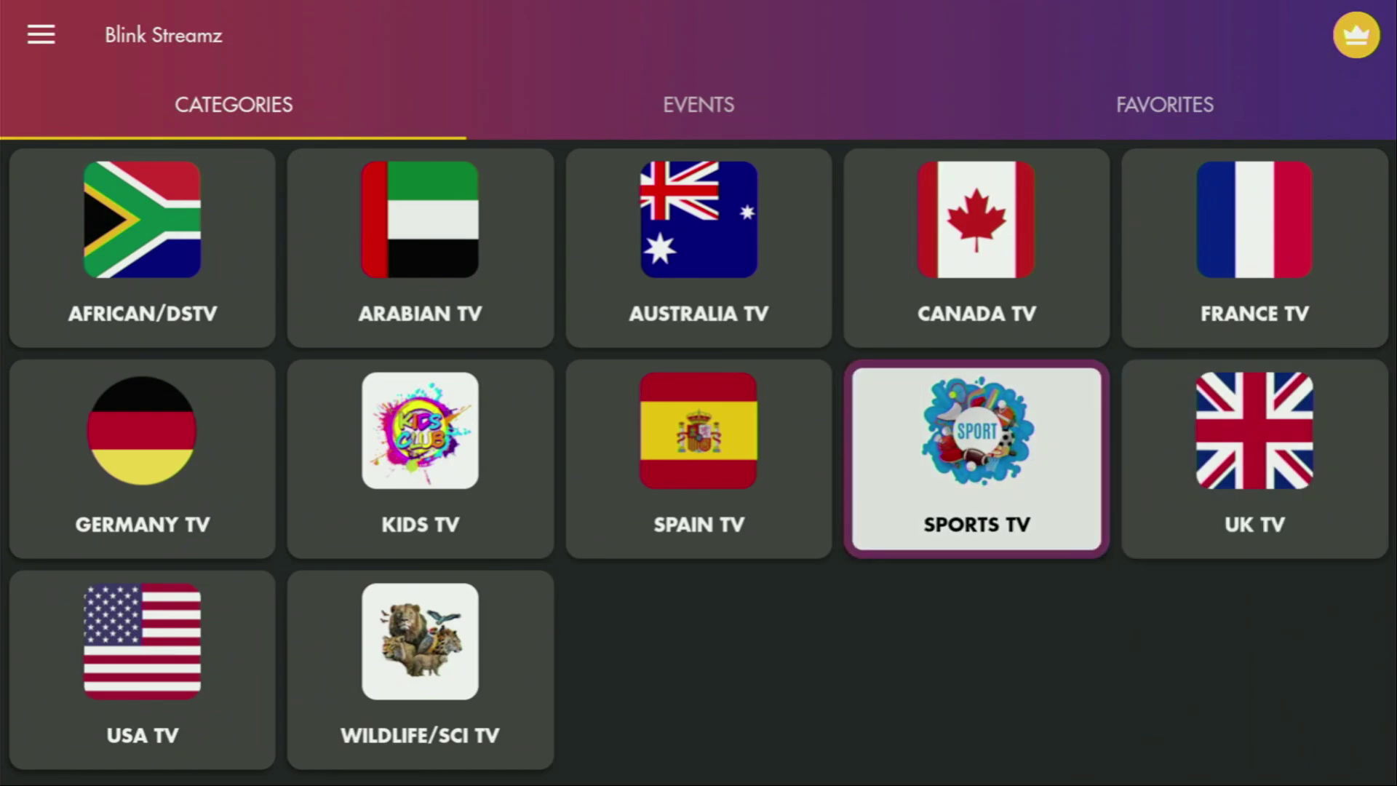
key("Left")
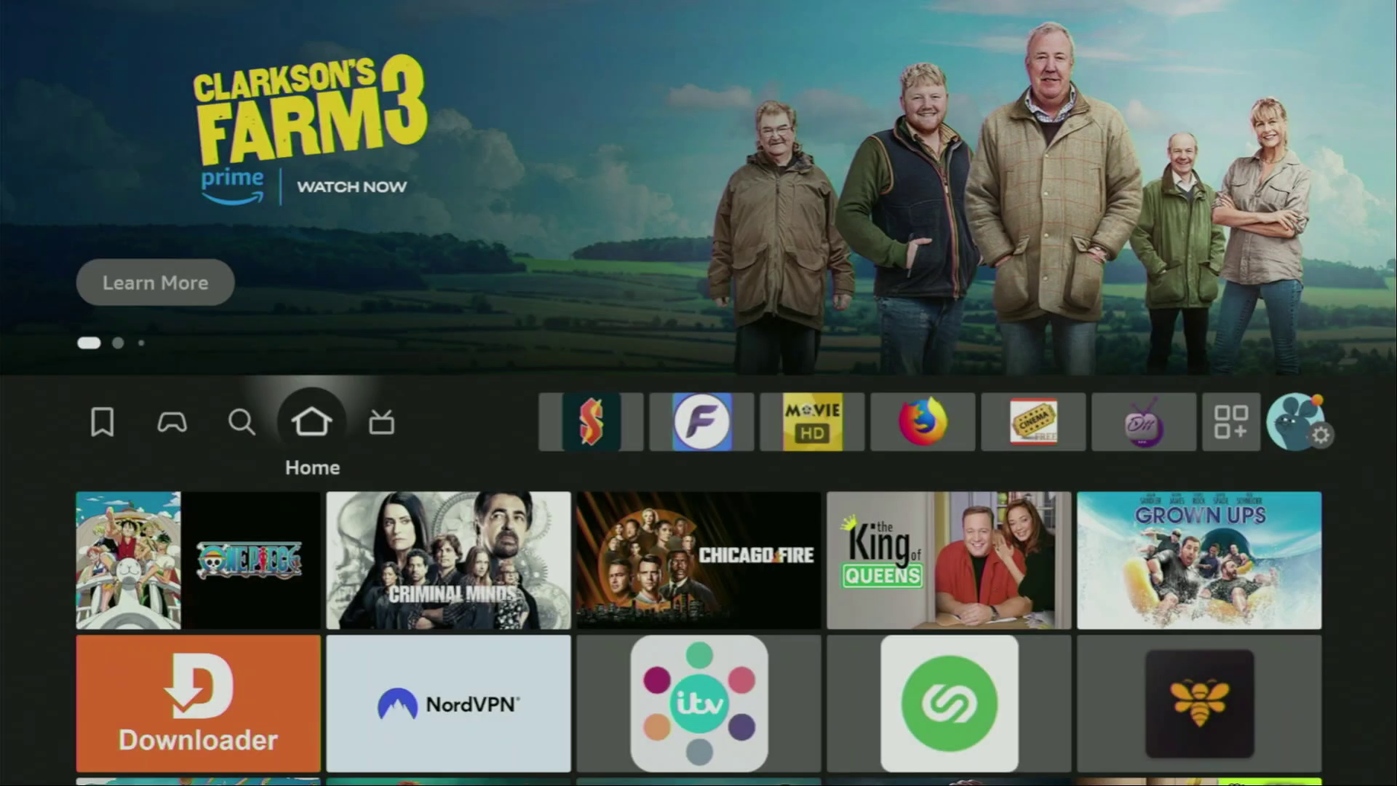
key("Left")
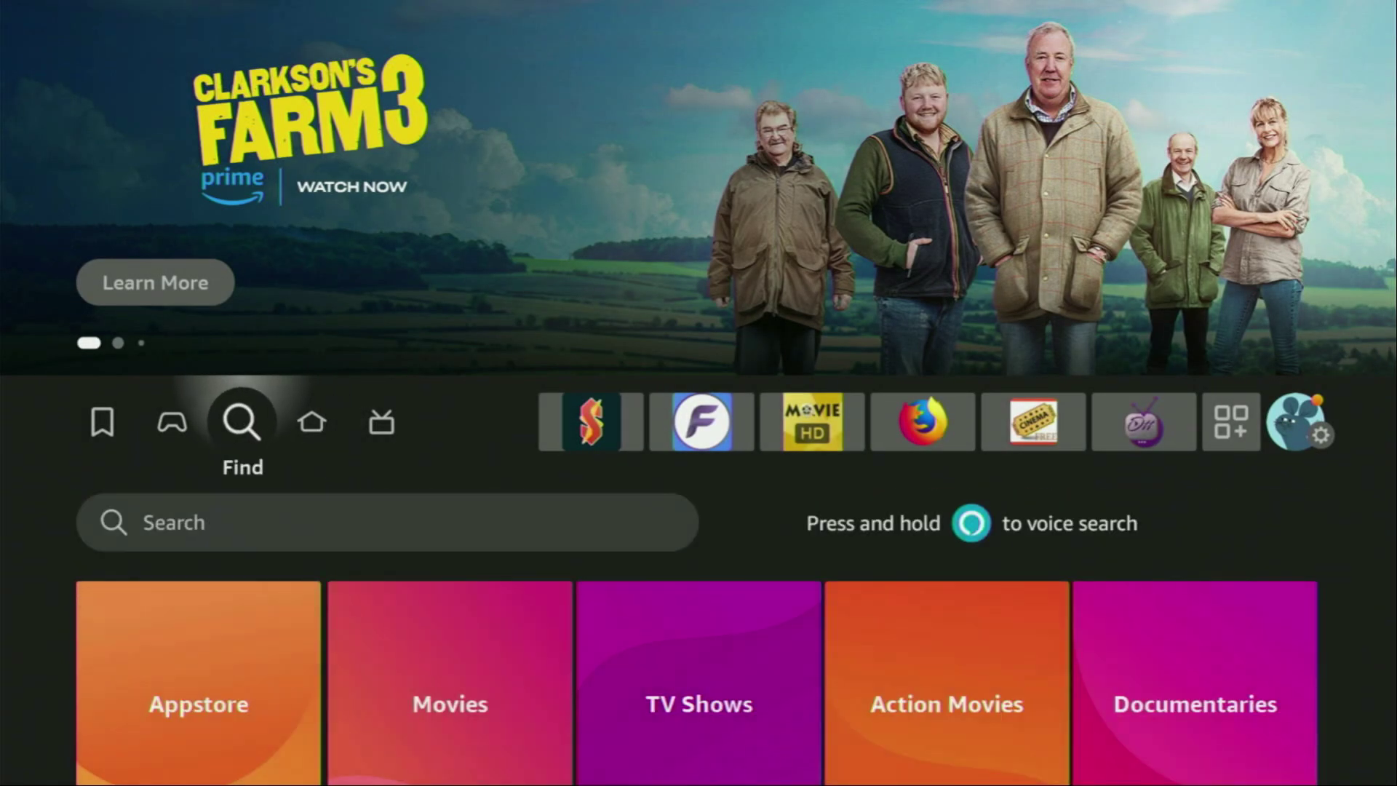
key("Down")
key("Return")
key("Right")
key("Right")
key("Right")
key("Return")
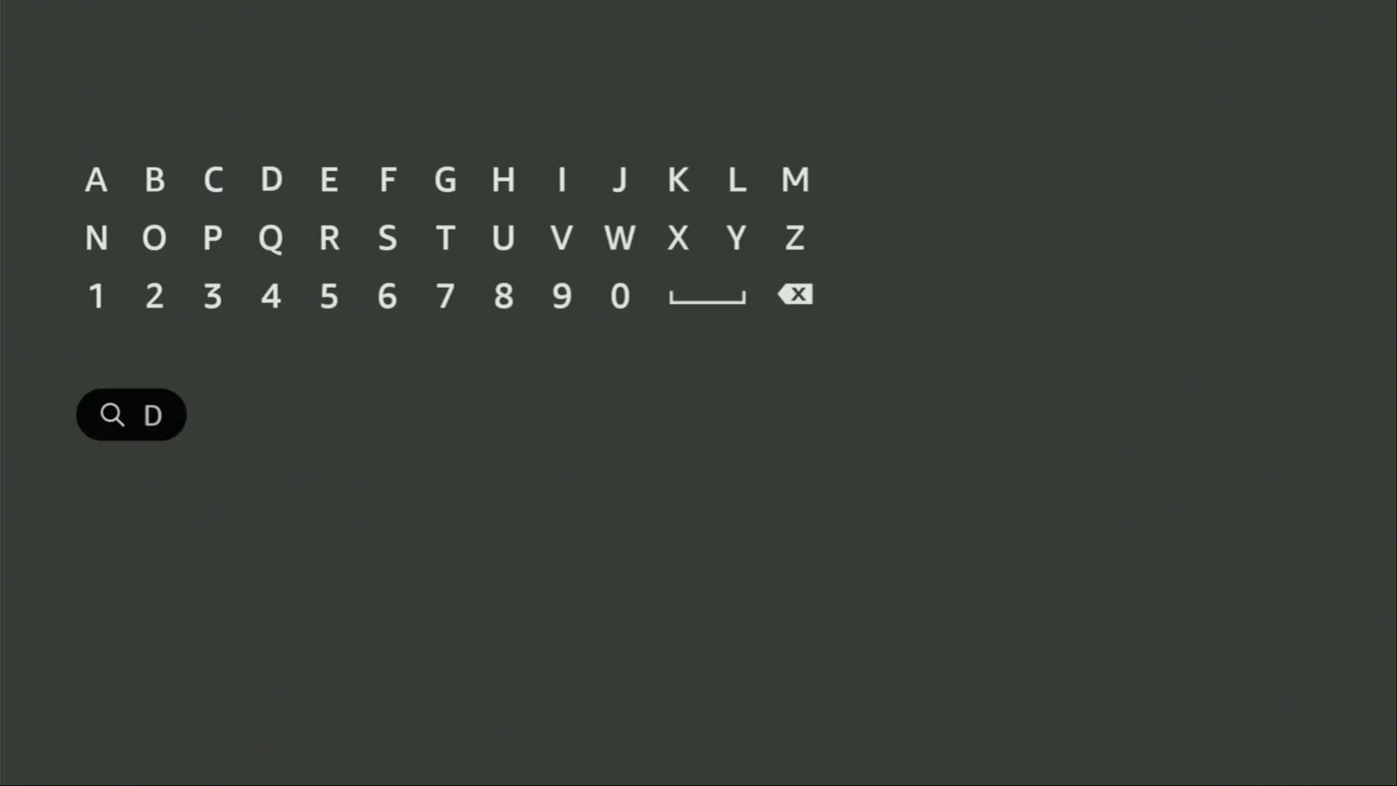
key("Down")
key("Left")
key("Left")
key("Return")
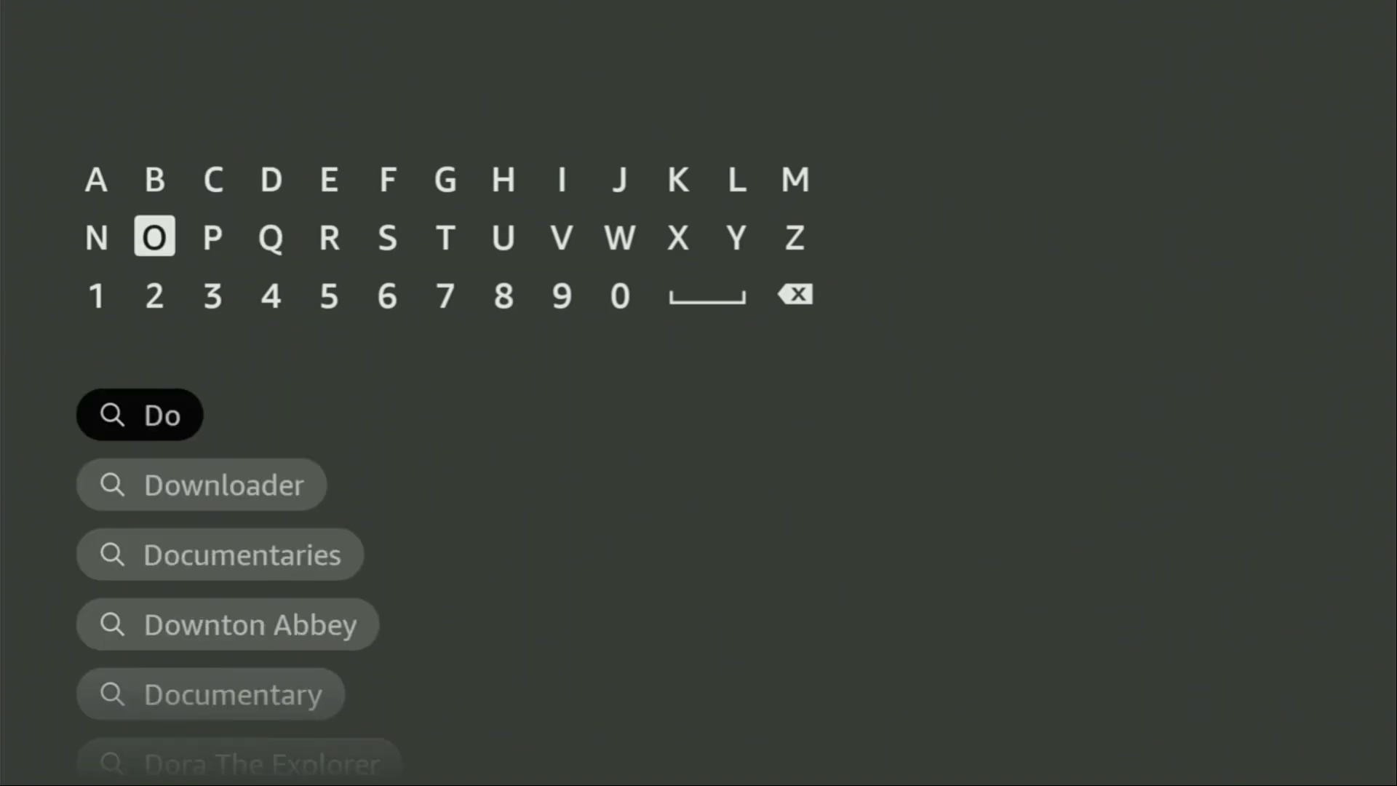
key("Down")
key("Down")
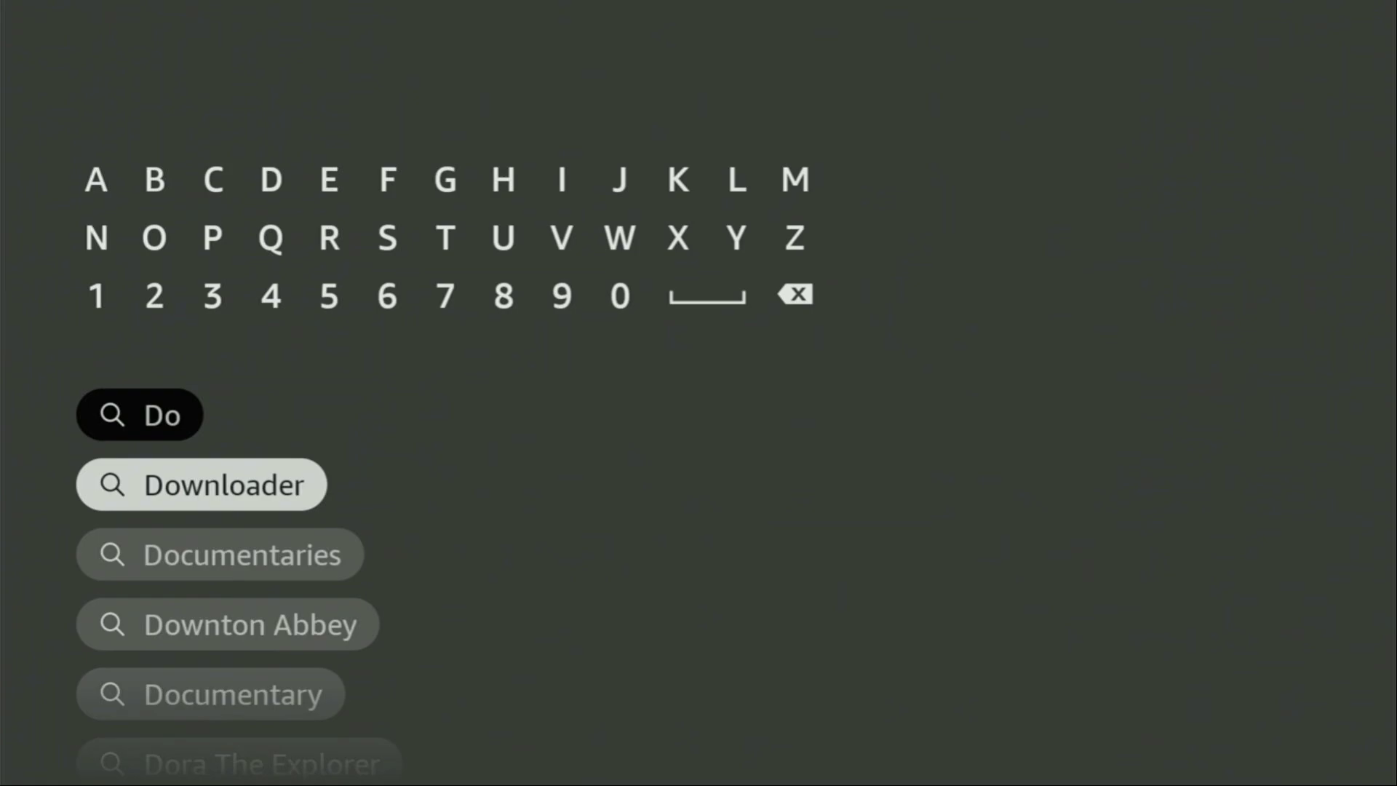
key("Return")
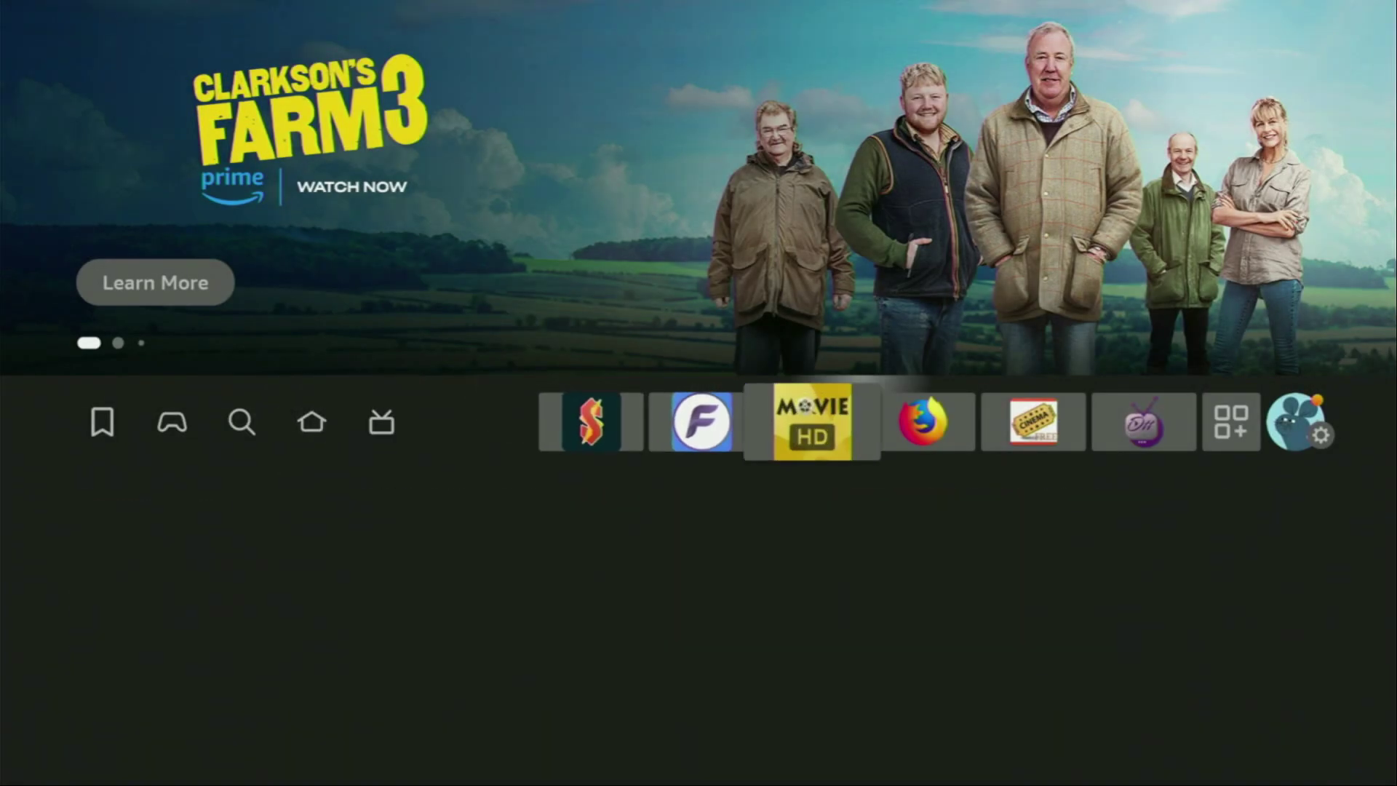
Go to the settings gear on the home bar and open My Fire TV
key("Right")
key("Right")
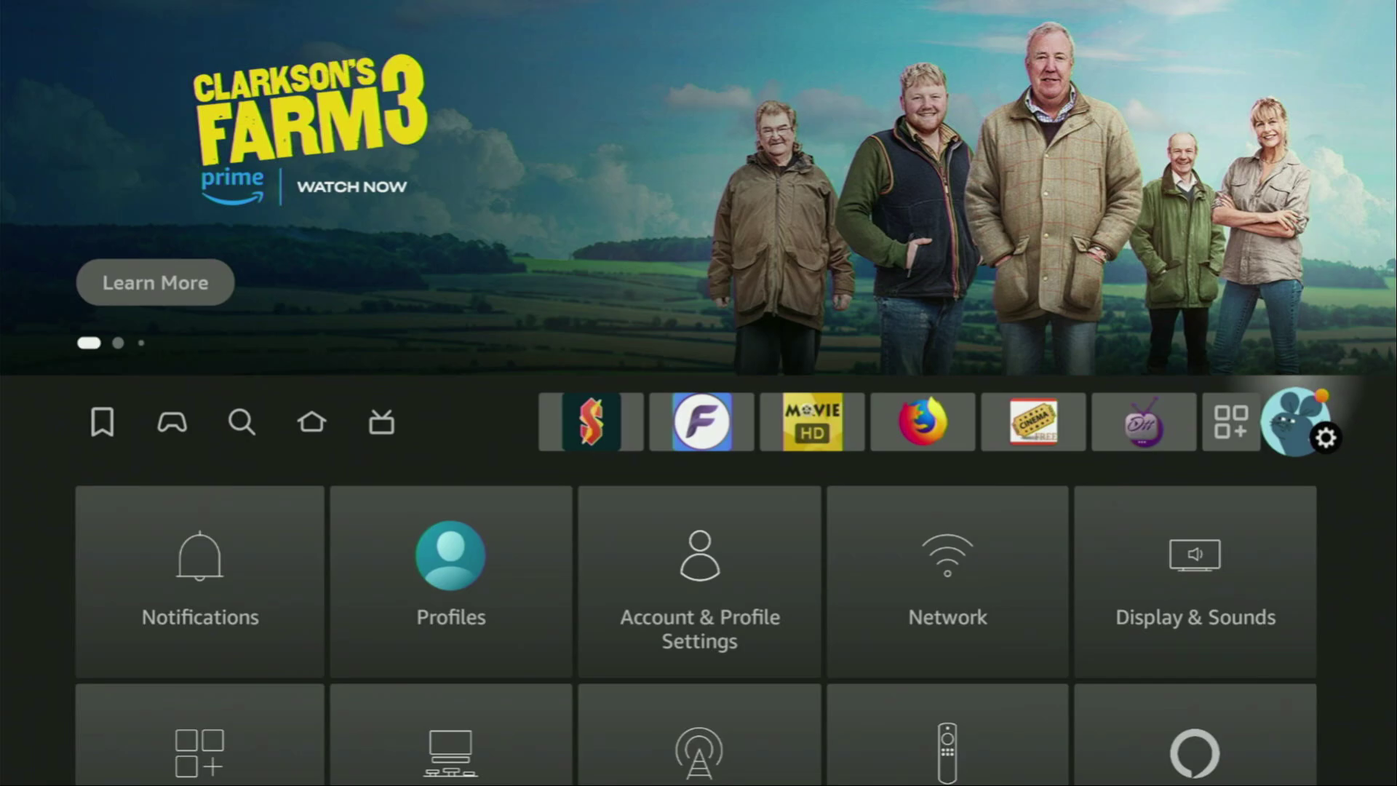
key("Down")
key("Down")
key("Down")
key("Right")
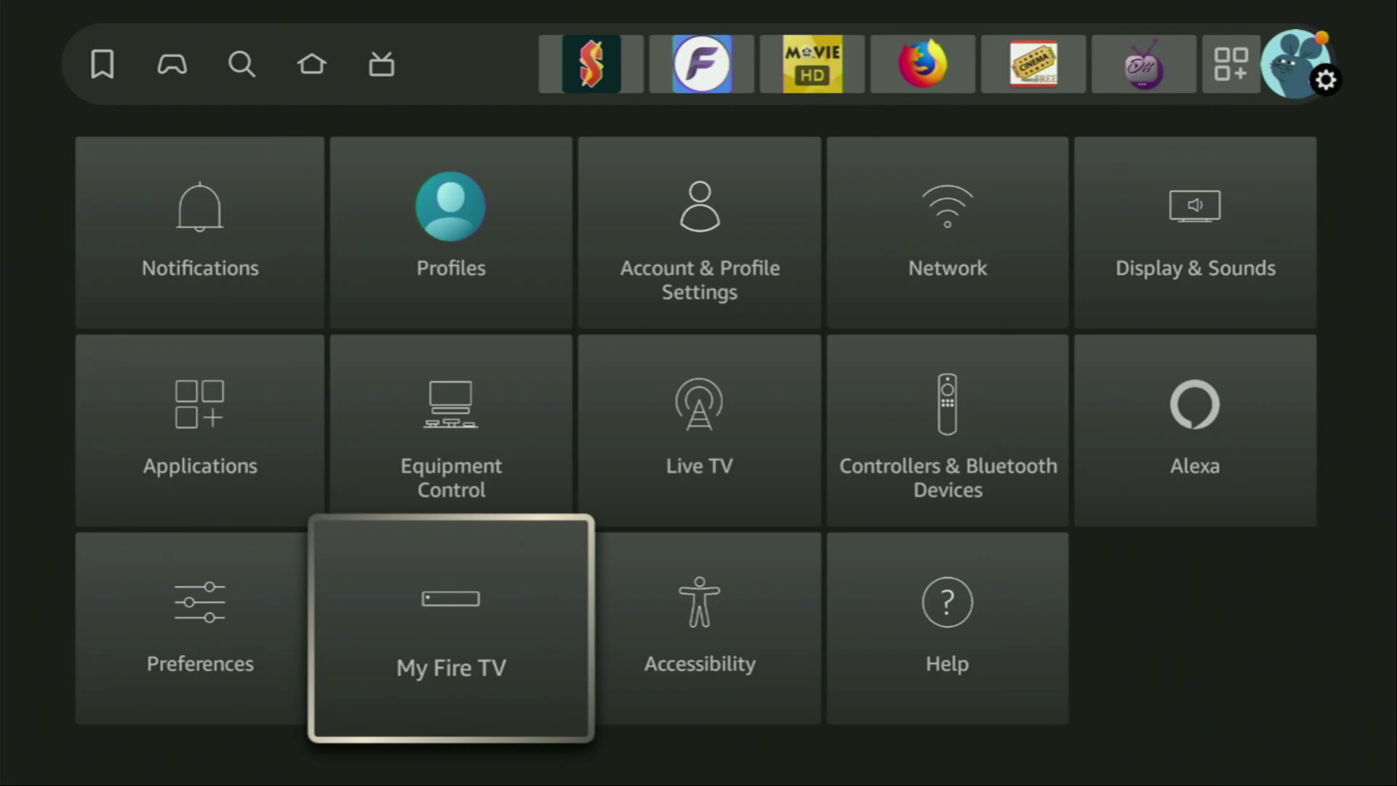
key("Return")
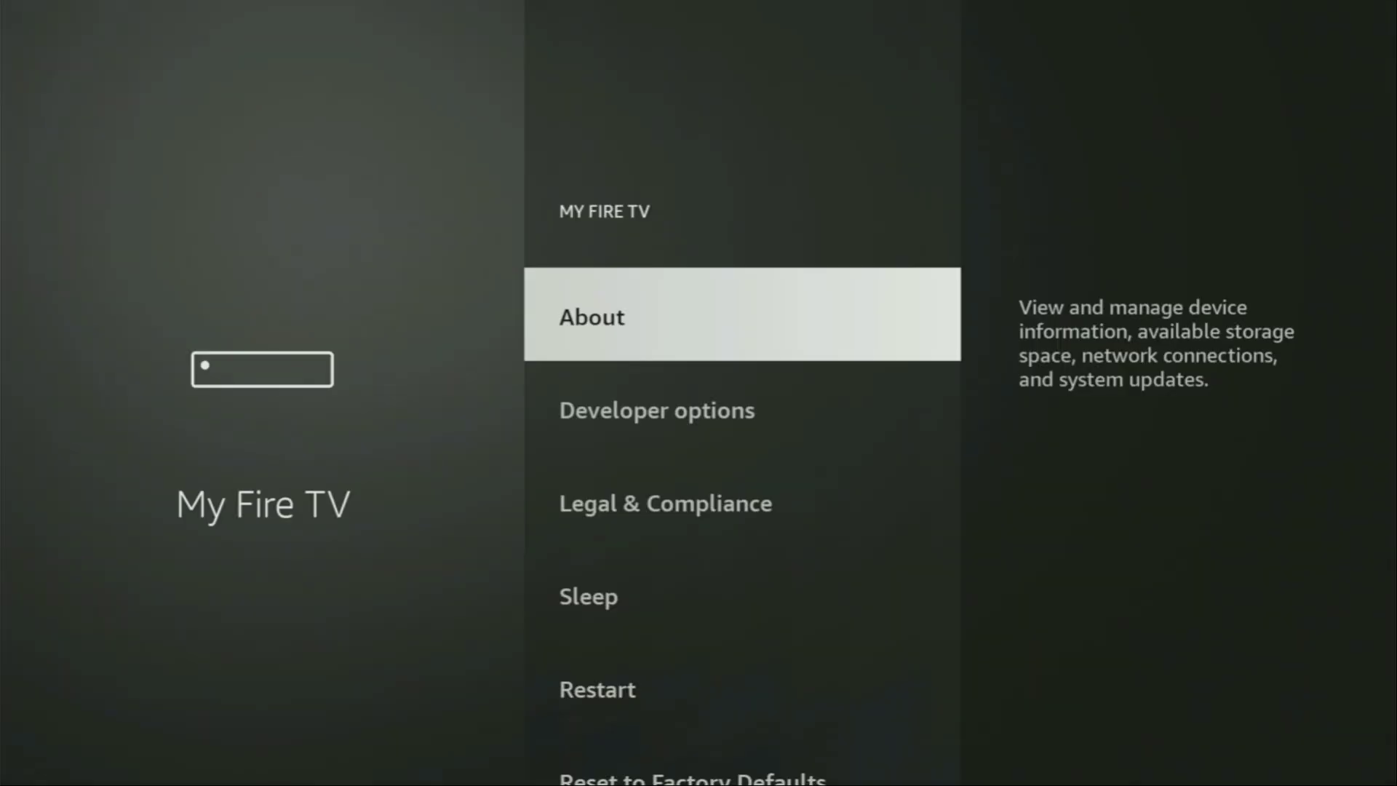
Look through the My Fire TV options, ending back on About
key("Down")
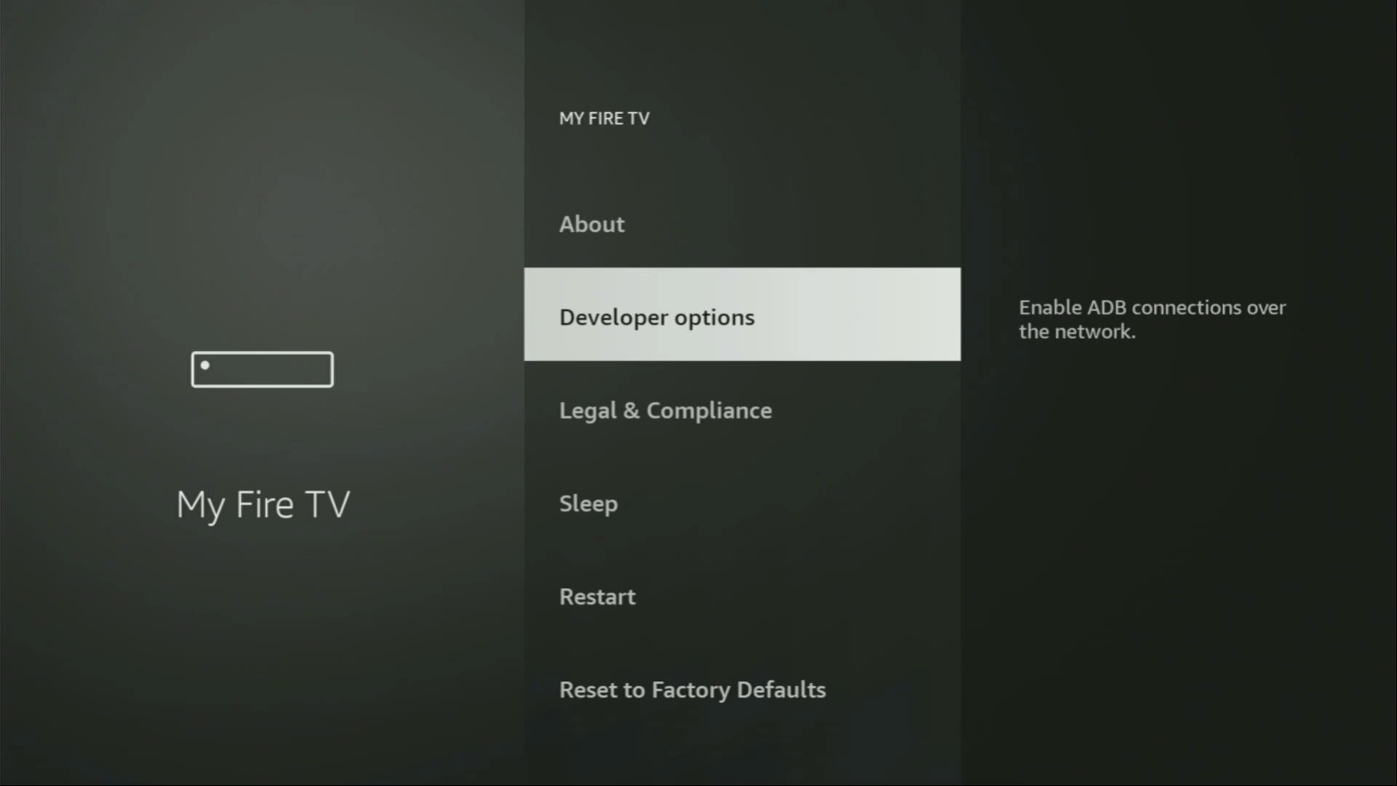
key("Down")
key("Down")
key("Down")
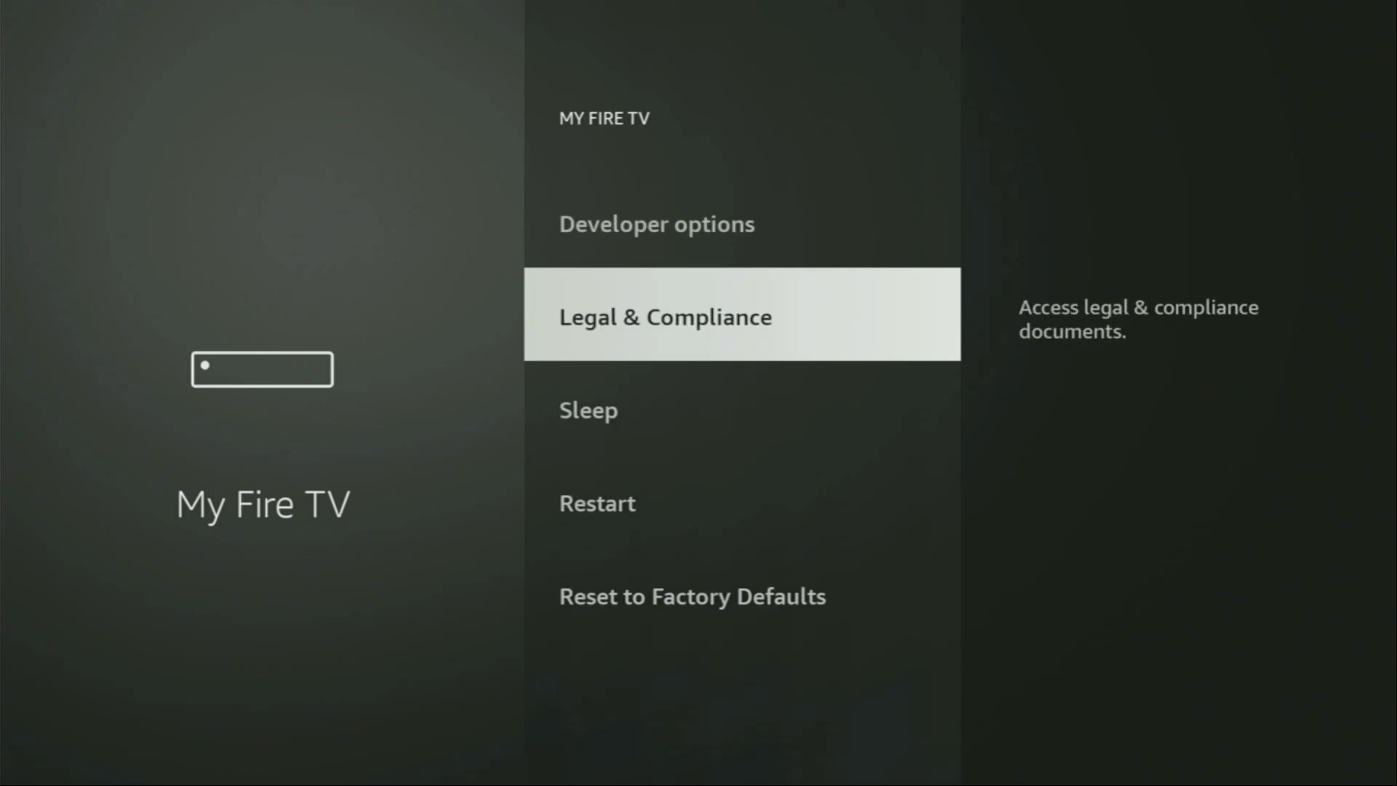
key("Up")
key("Up")
key("Up")
key("Up")
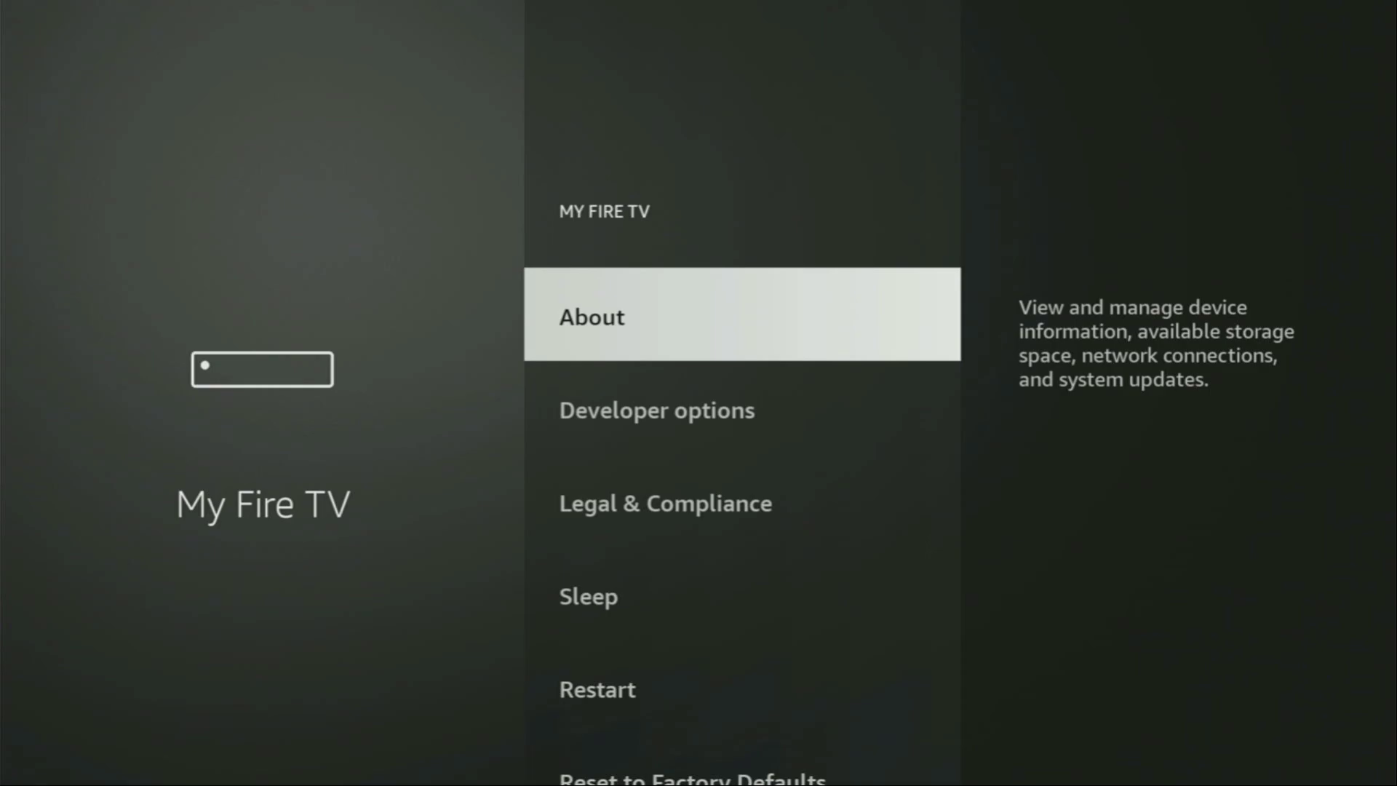
key("Down")
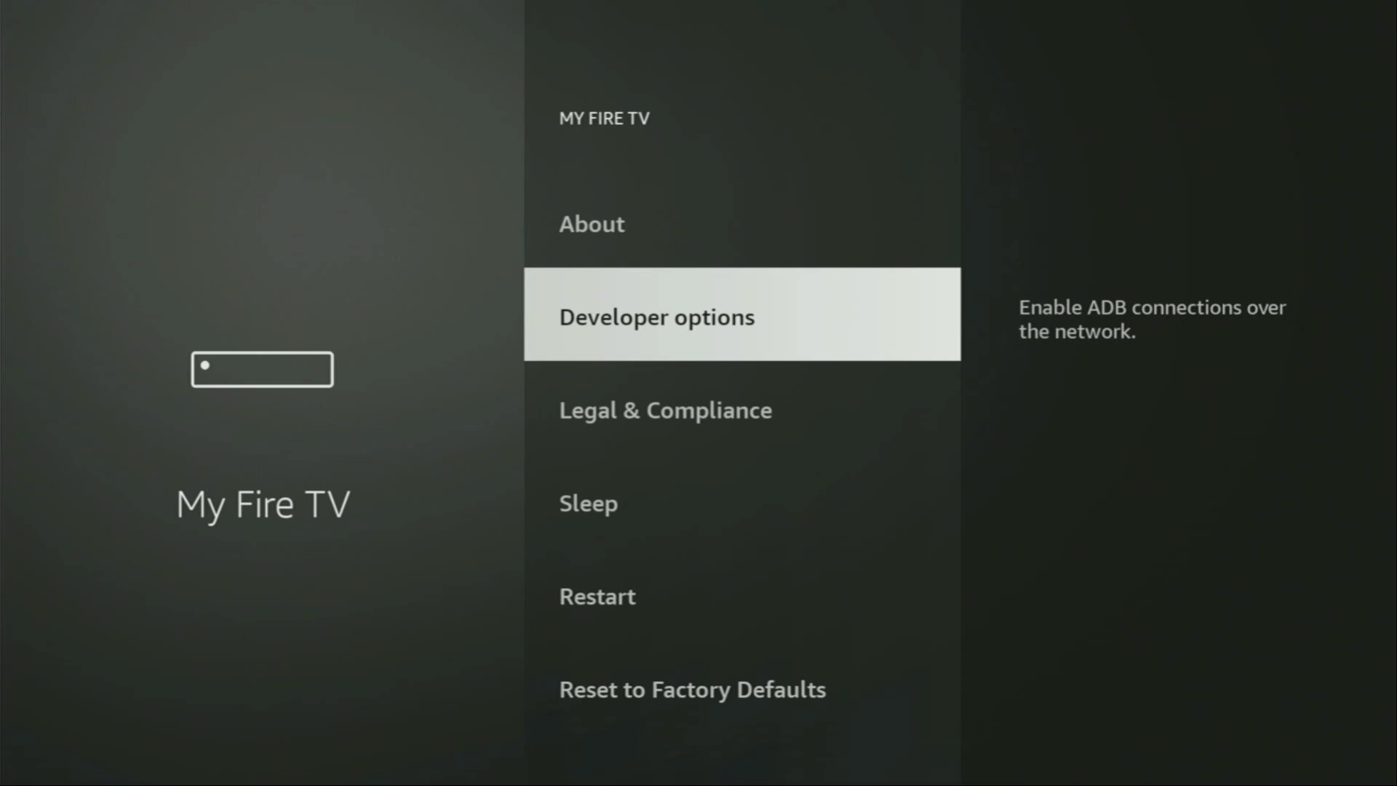
key("Up")
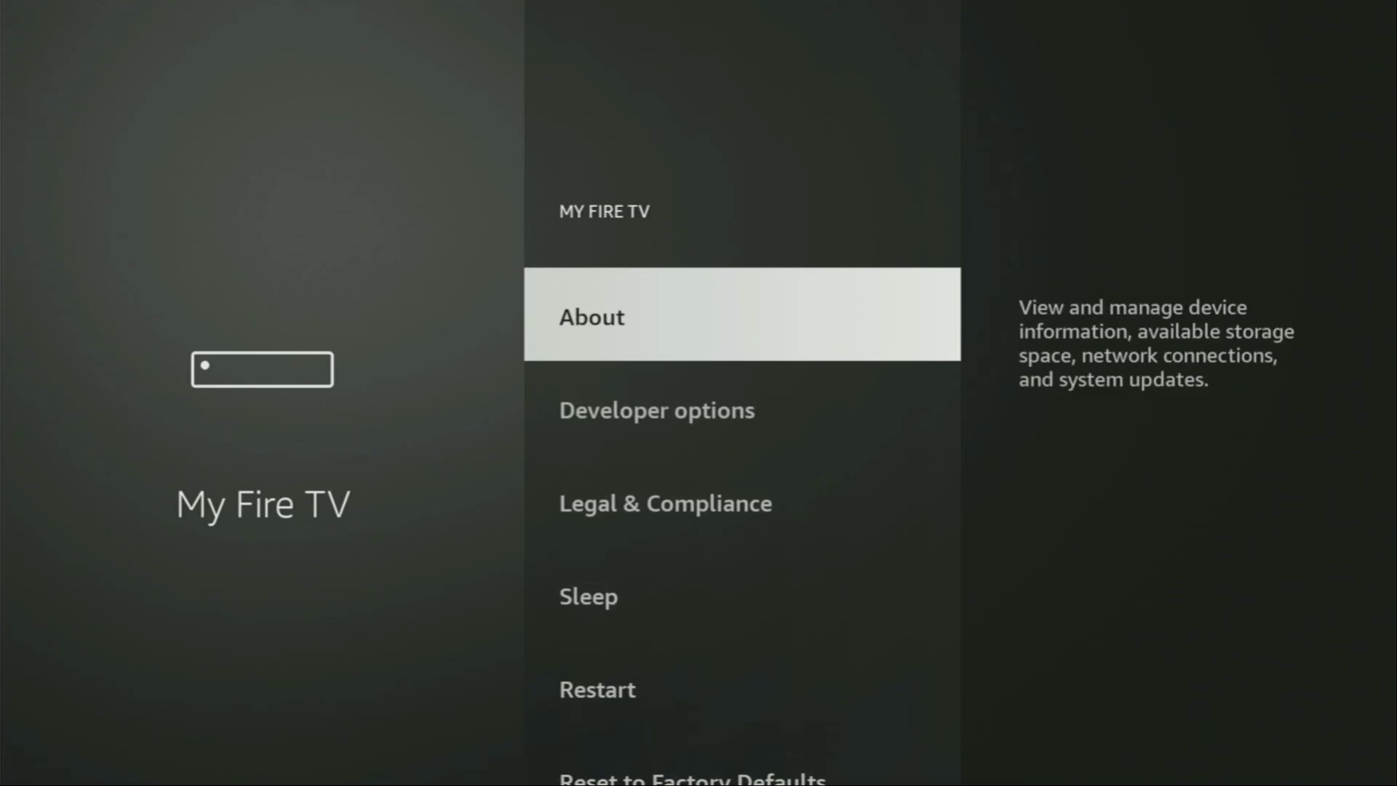
Open About, select Fire TV Stick 4K Max to confirm developer mode, then view storage
key("Return")
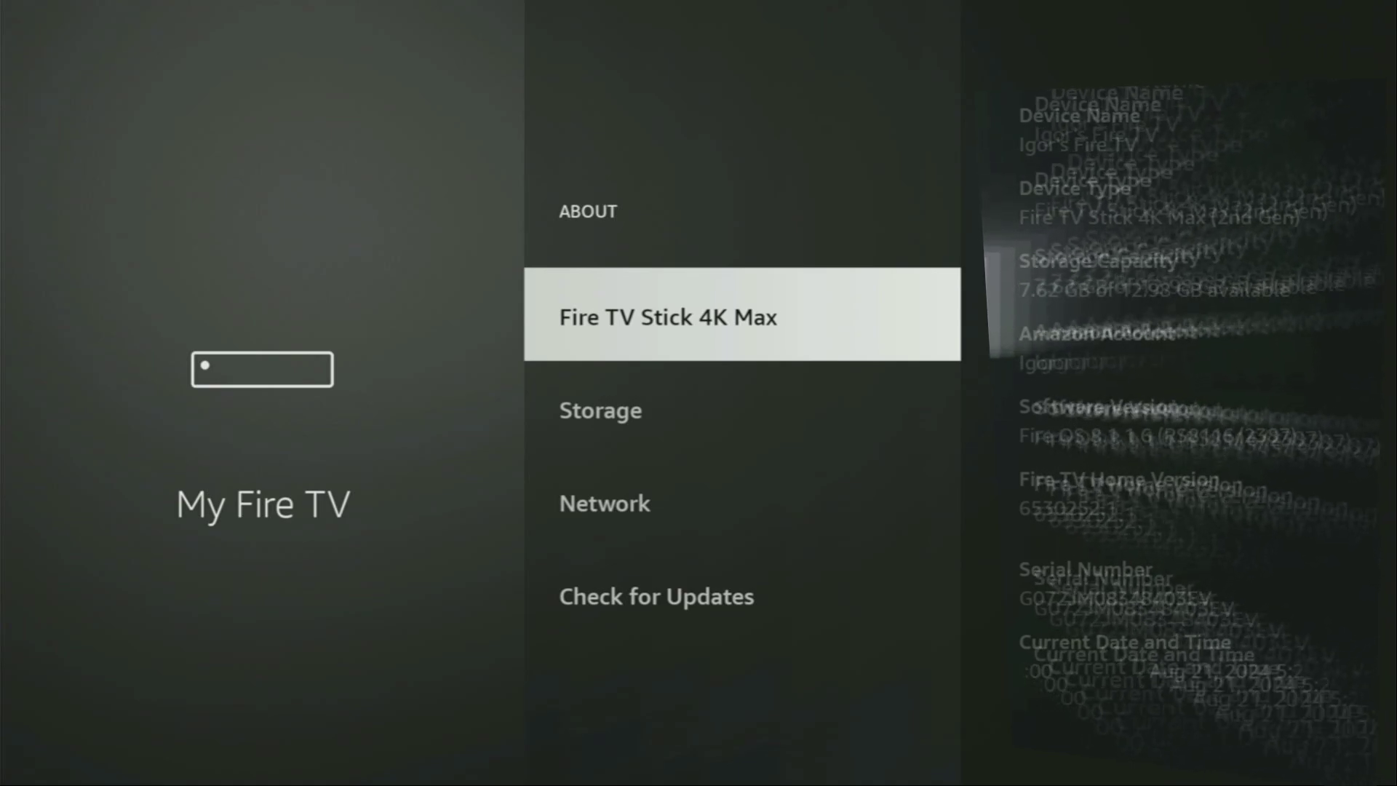
key("Return")
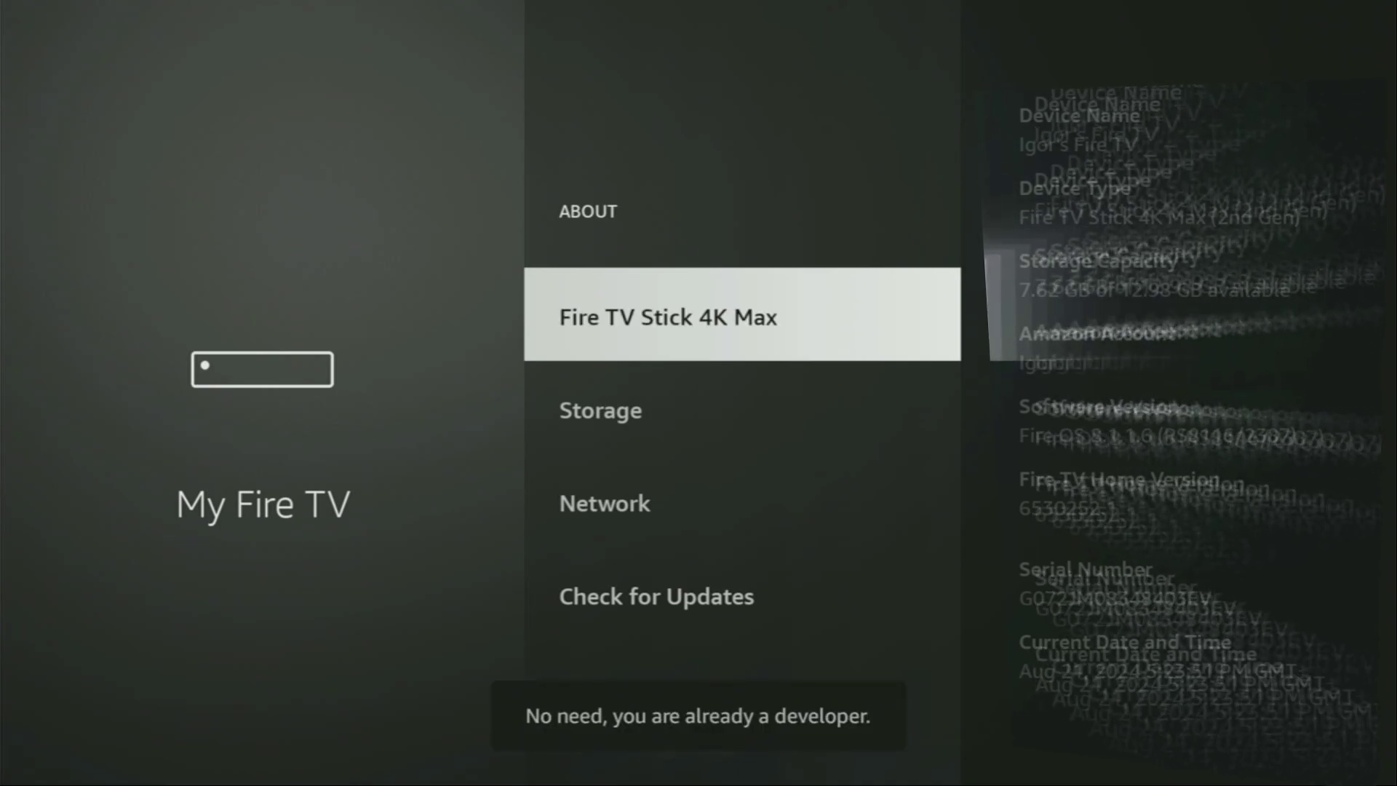
key("Down")
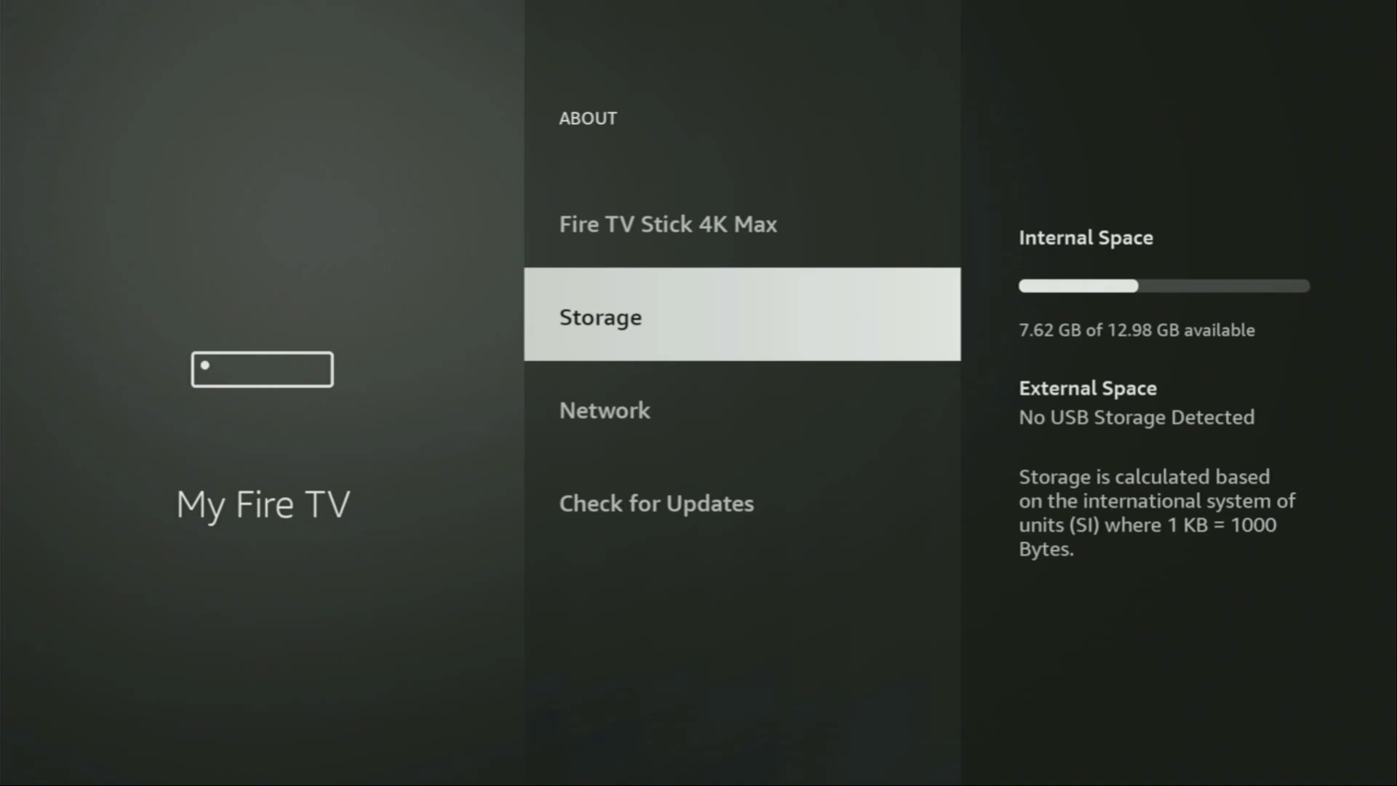
Open Developer options and toggle ADB debugging off and back on
key("Escape")
key("Down")
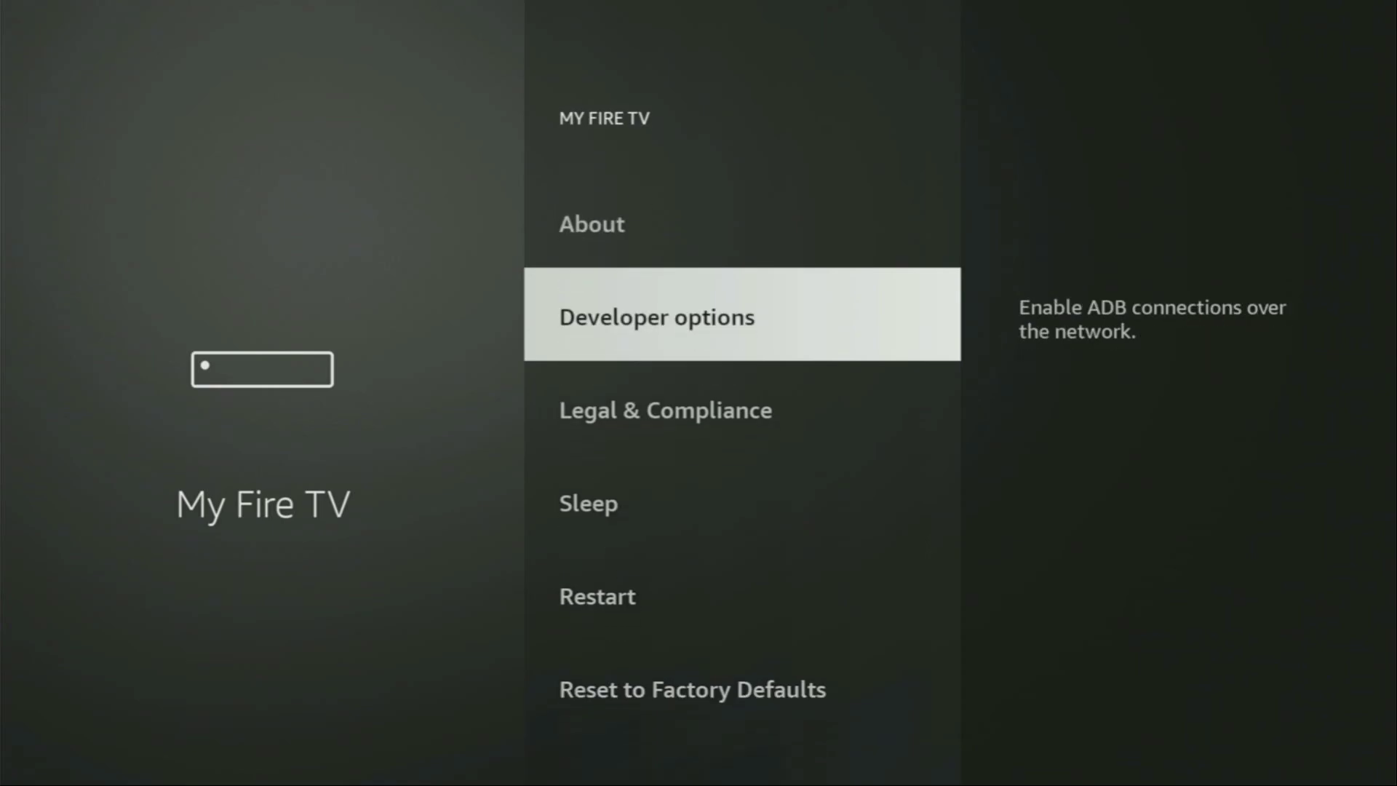
key("Return")
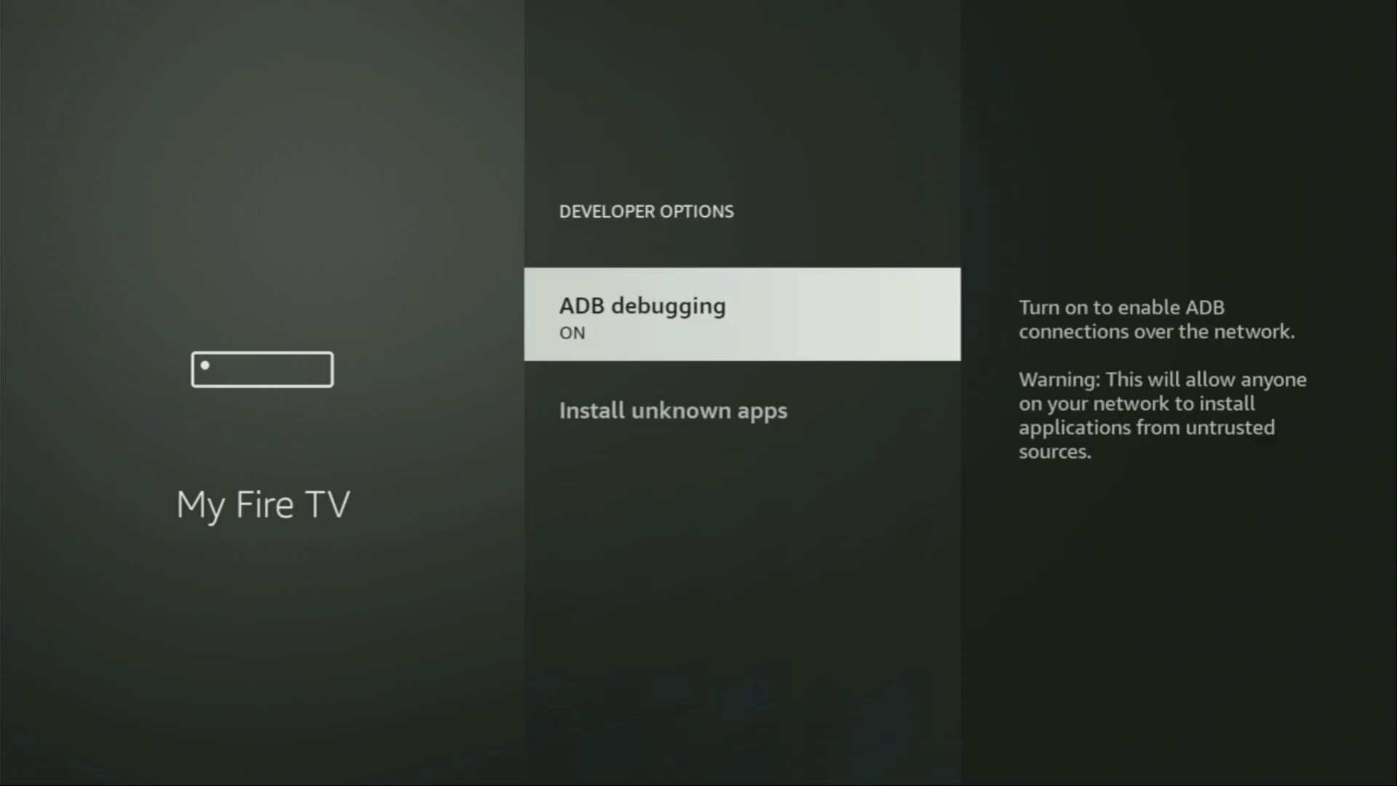
key("Return")
key("Return")
Open Install Unknown Apps and make sure Downloader's permission is ON
key("Down")
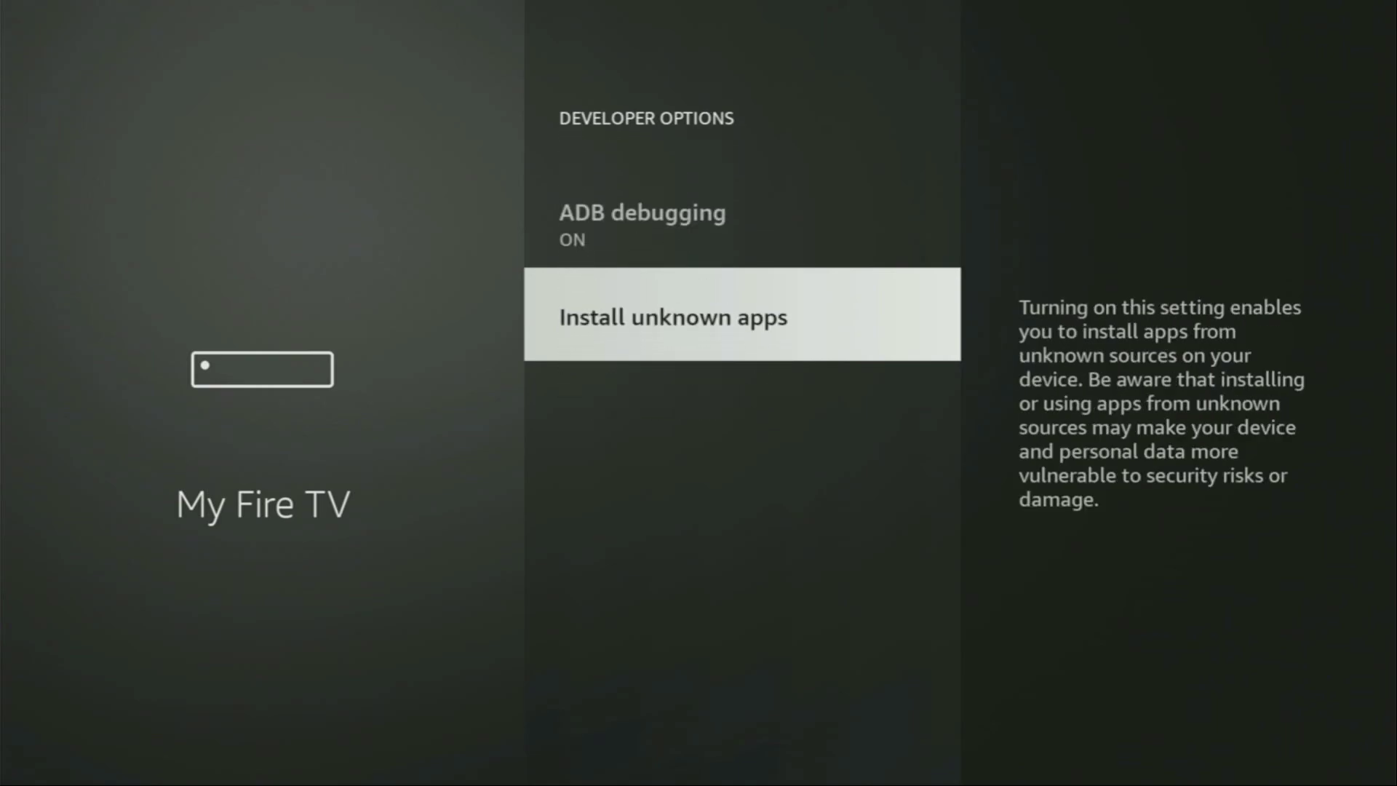
key("Return")
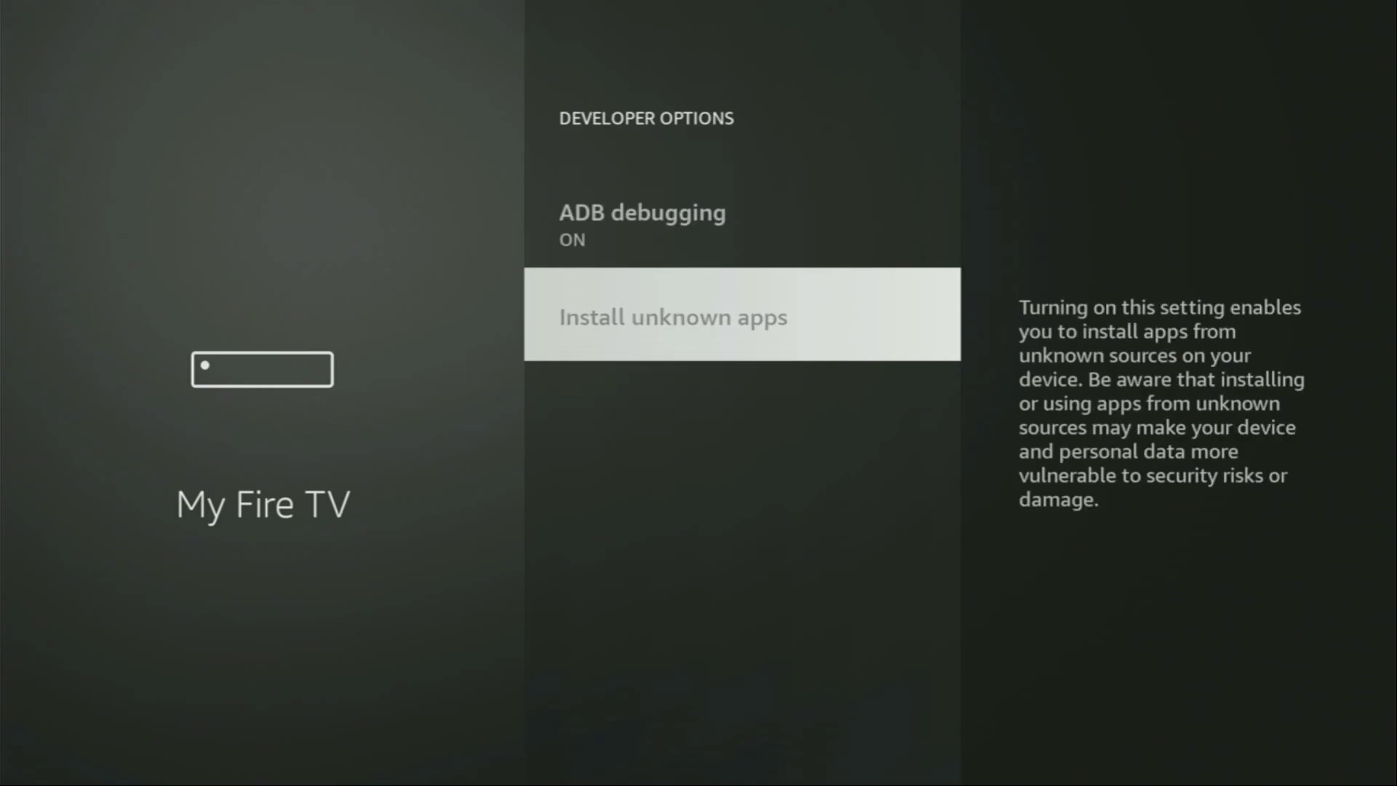
key("Down")
key("Down")
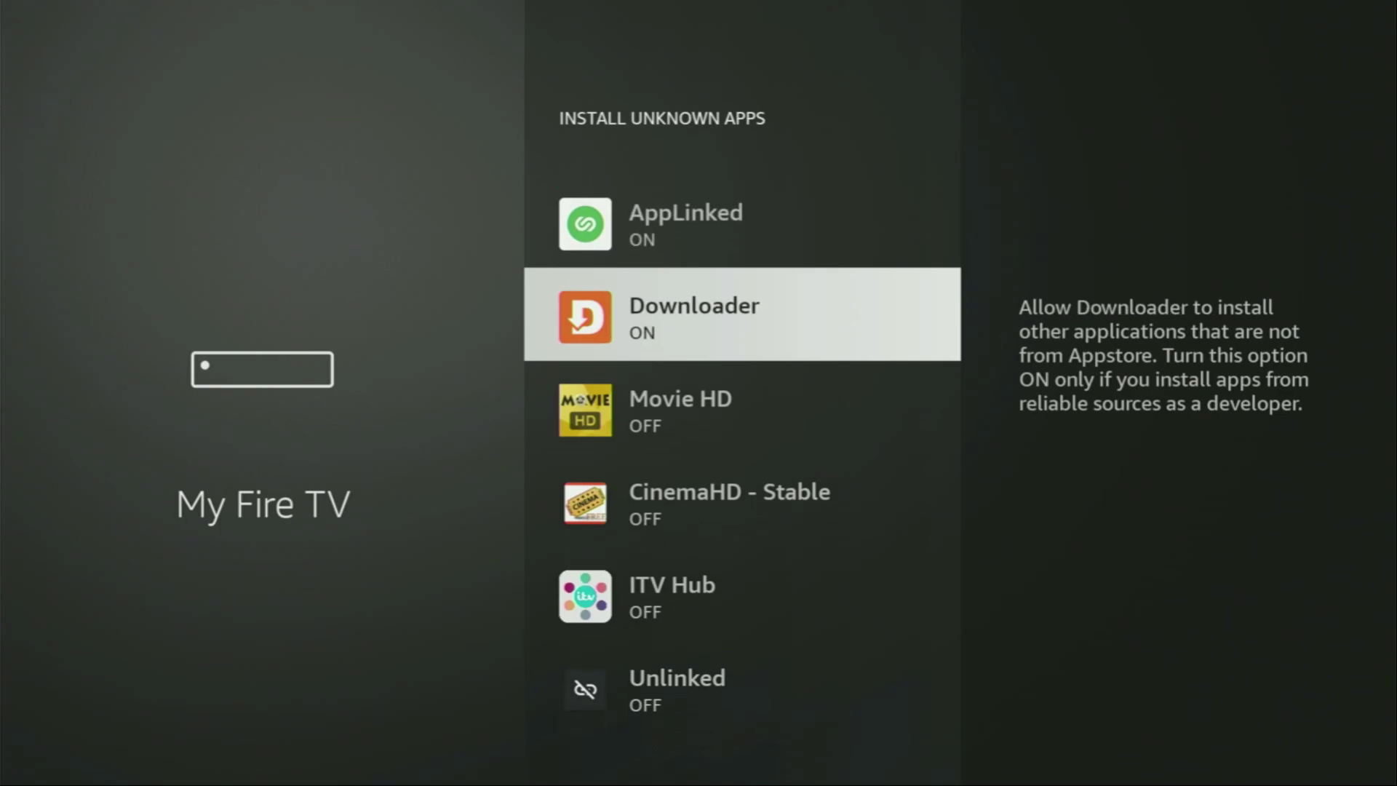
key("Return")
key("Return")
Review the other apps' unknown-source permissions, ending on AppLinked
key("Down")
key("Down")
key("Down")
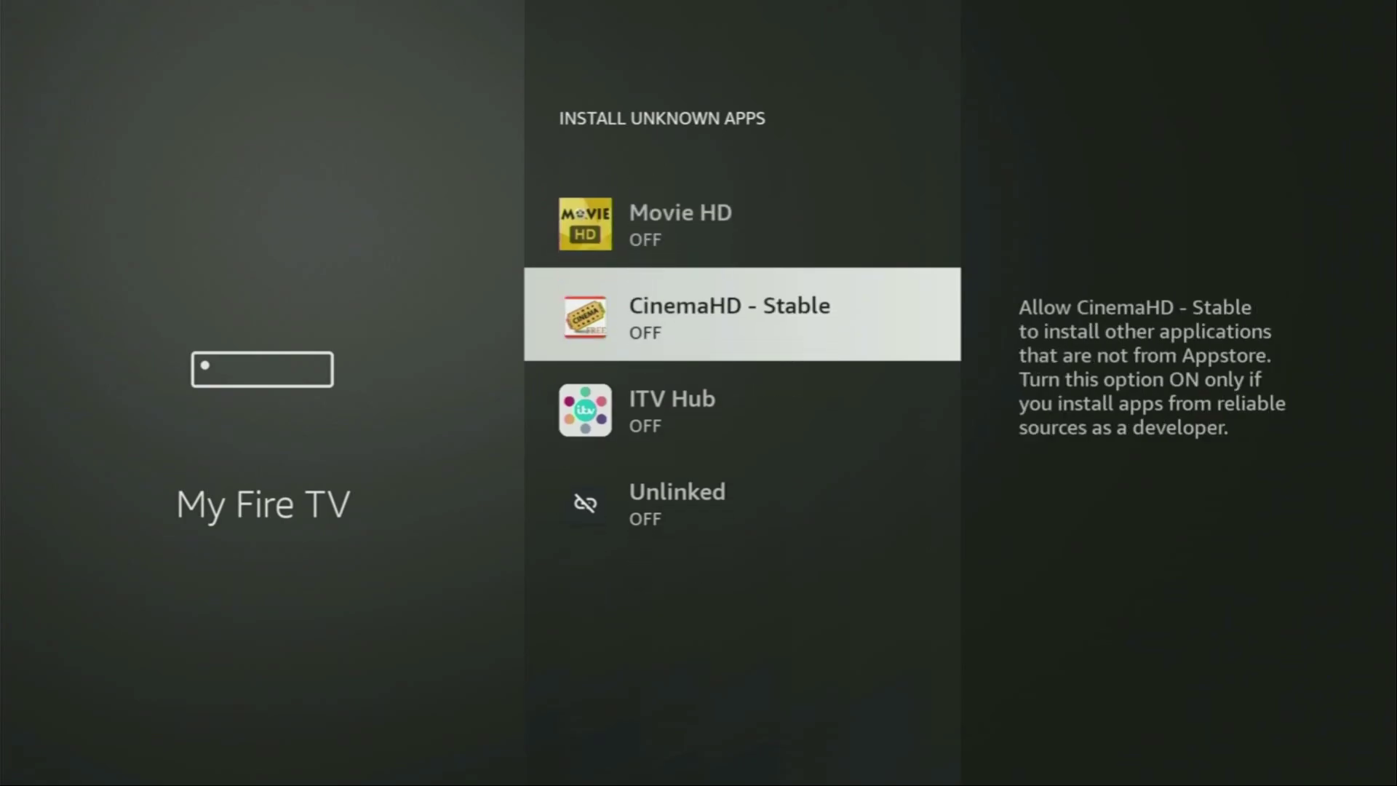
key("Down")
key("Up")
key("Up")
key("Up")
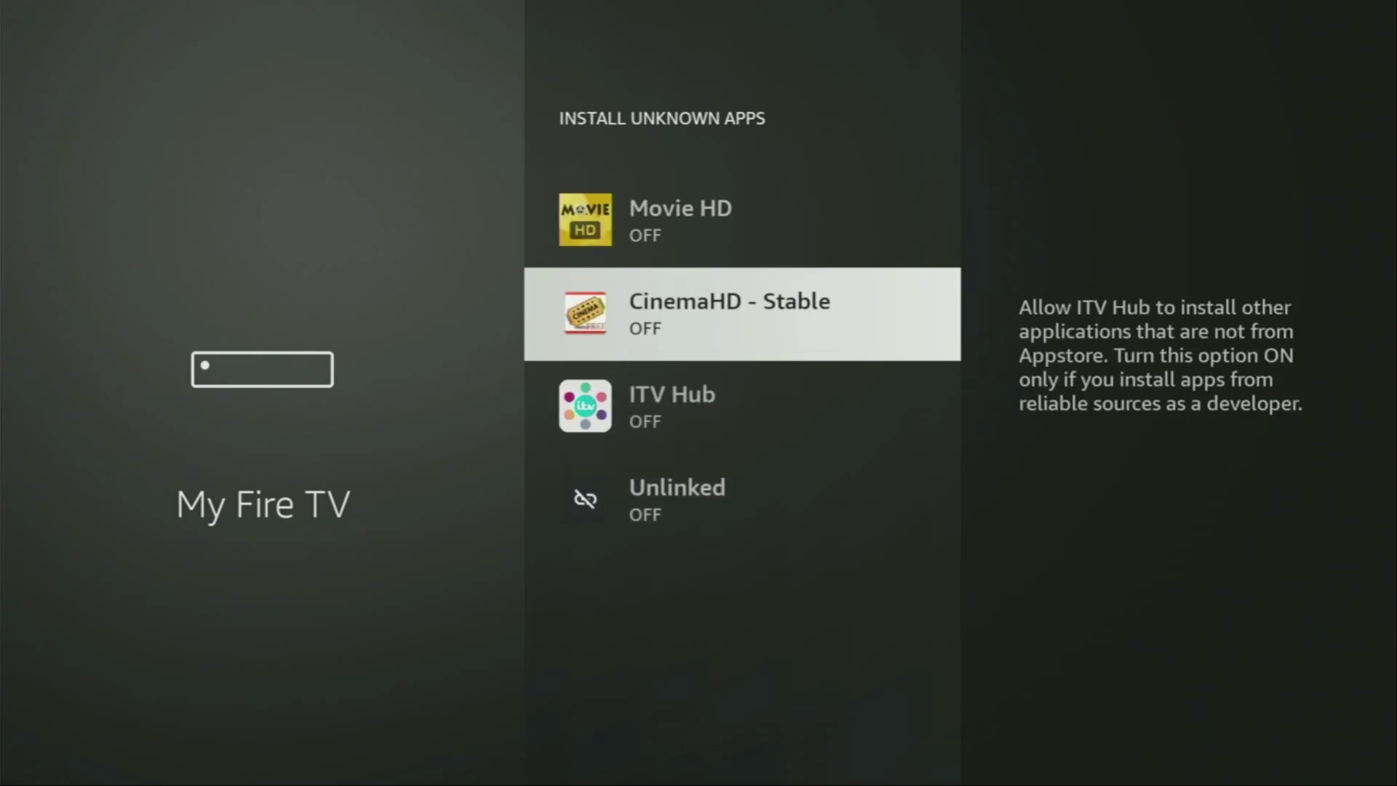
key("Up")
key("Up")
key("Up")
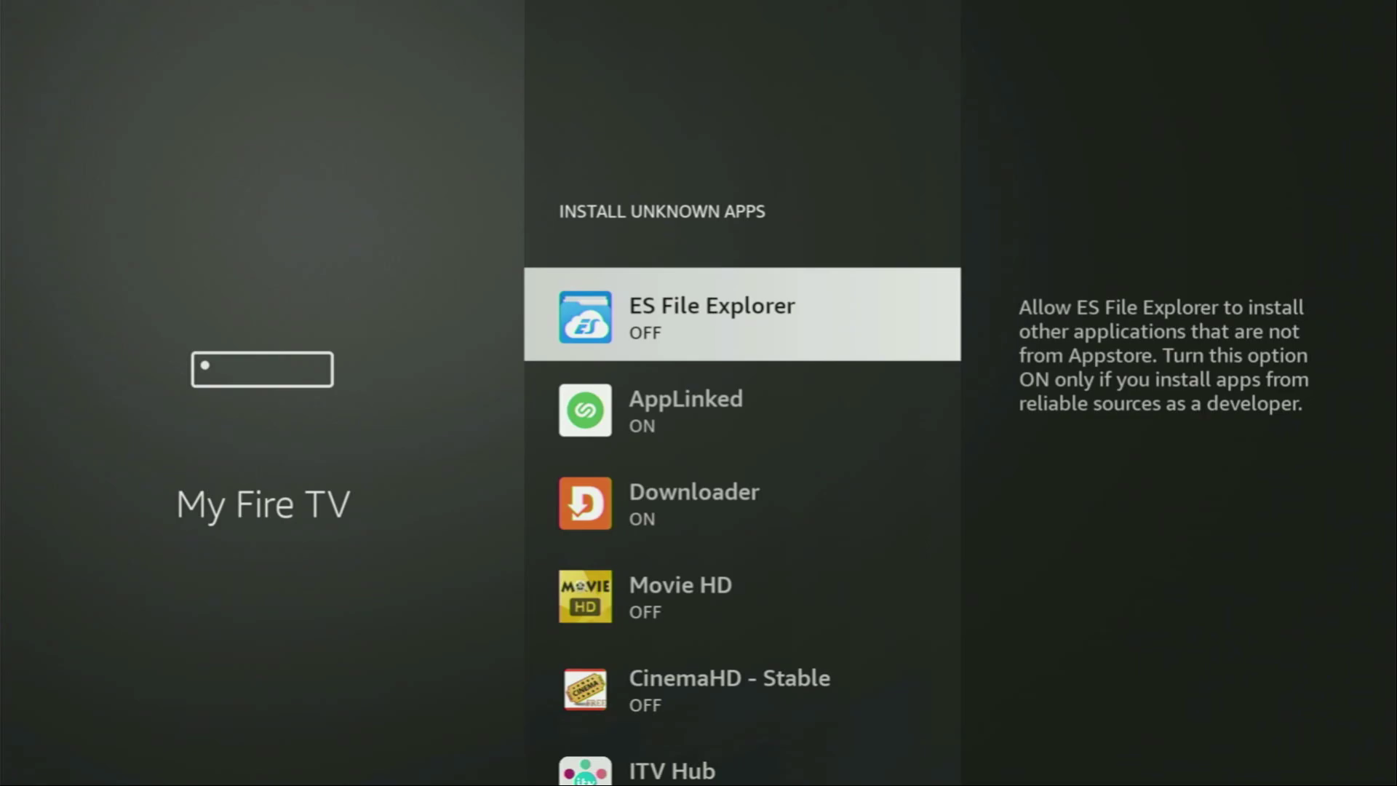
key("Down")
key("Down")
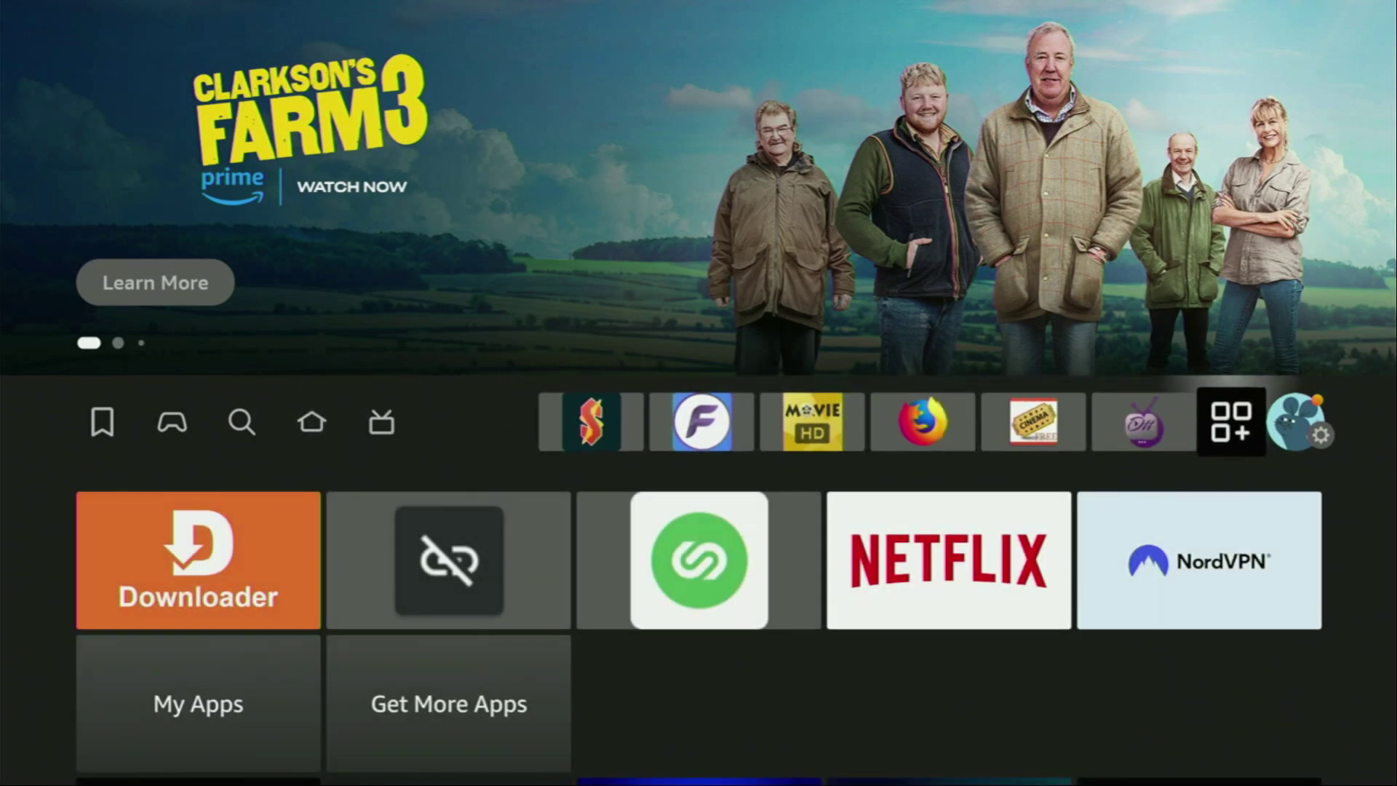
Open Your Apps & Channels and highlight the NordVPN tile
key("Return")
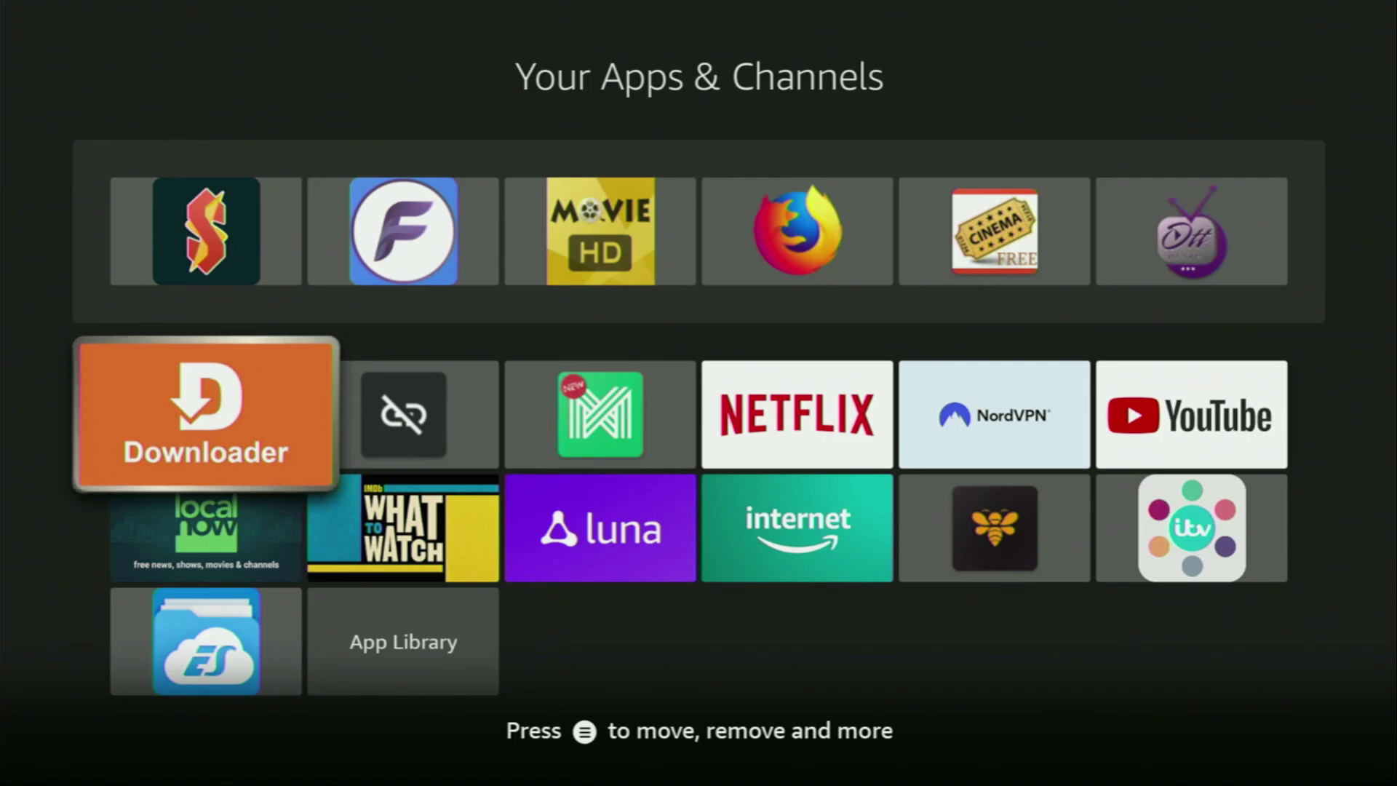
key("Right")
key("Right")
key("Right")
key("Right")
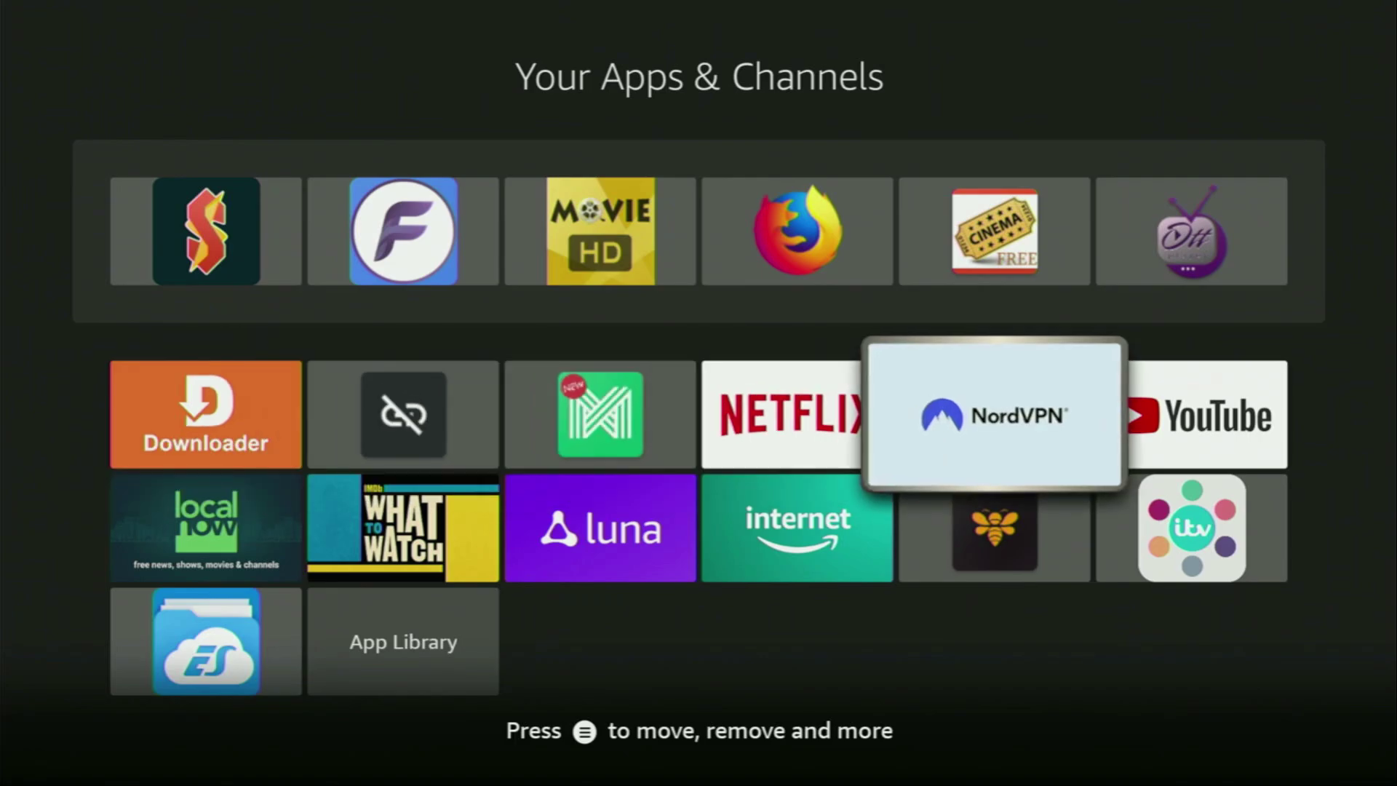
Launch NordVPN and look over the suggested servers before returning to the countries option
key("Return")
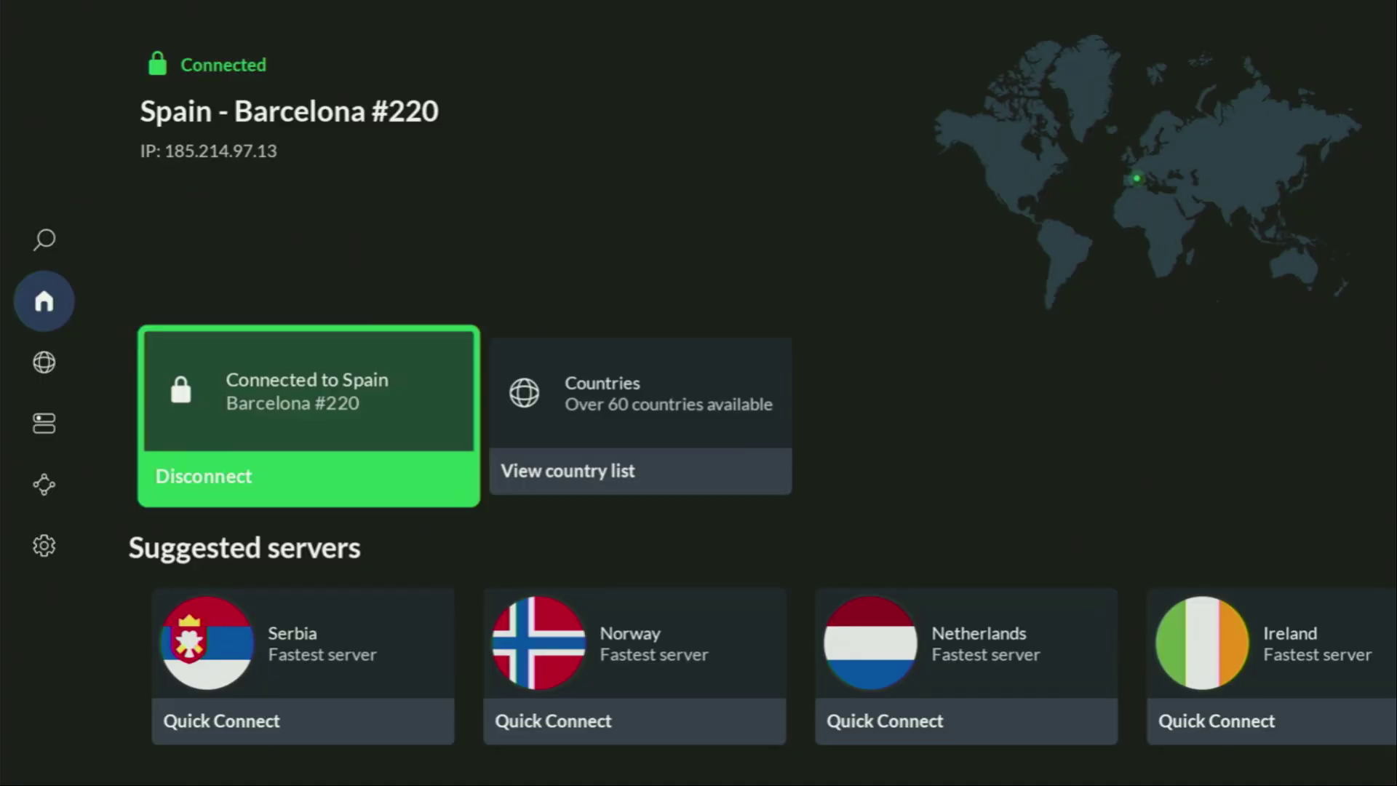
key("Right")
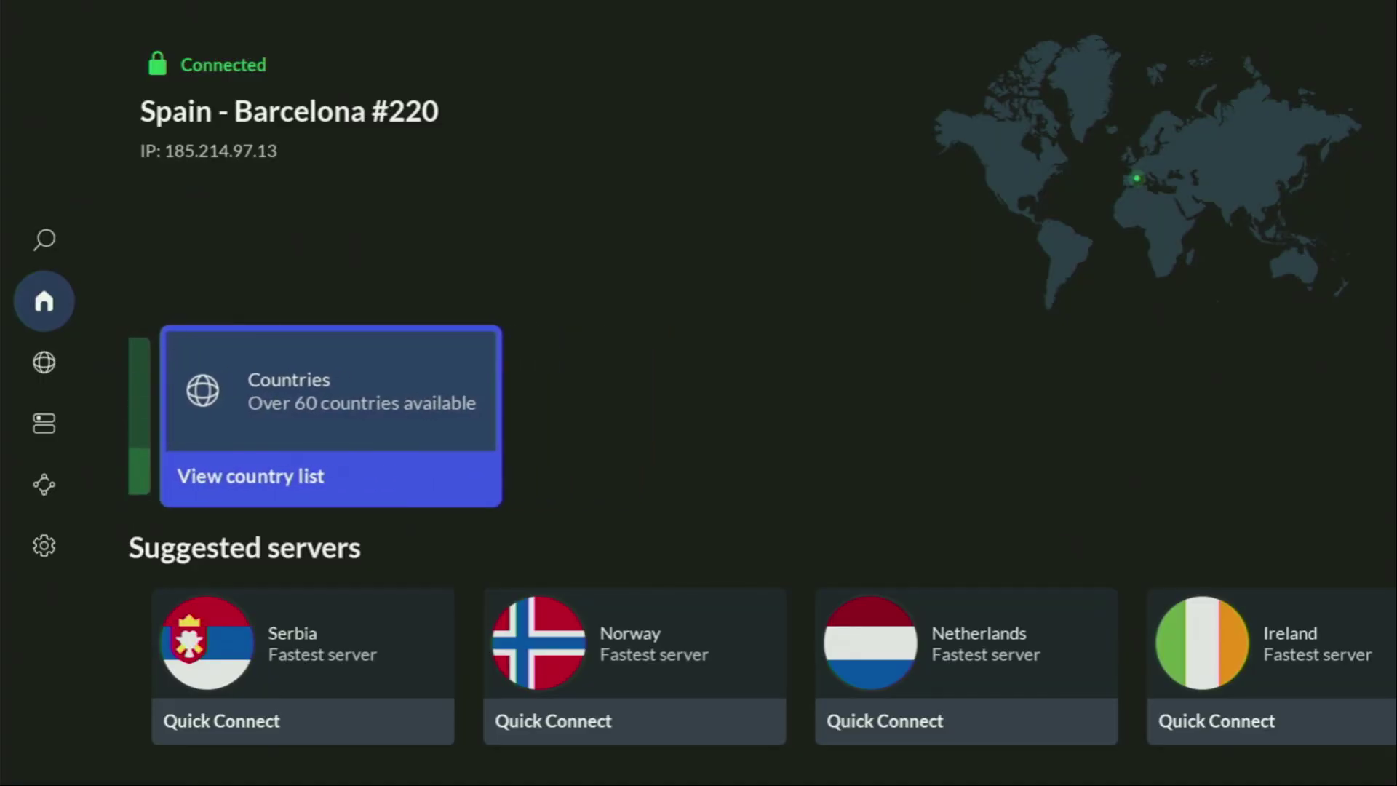
key("Down")
key("Right")
key("Right")
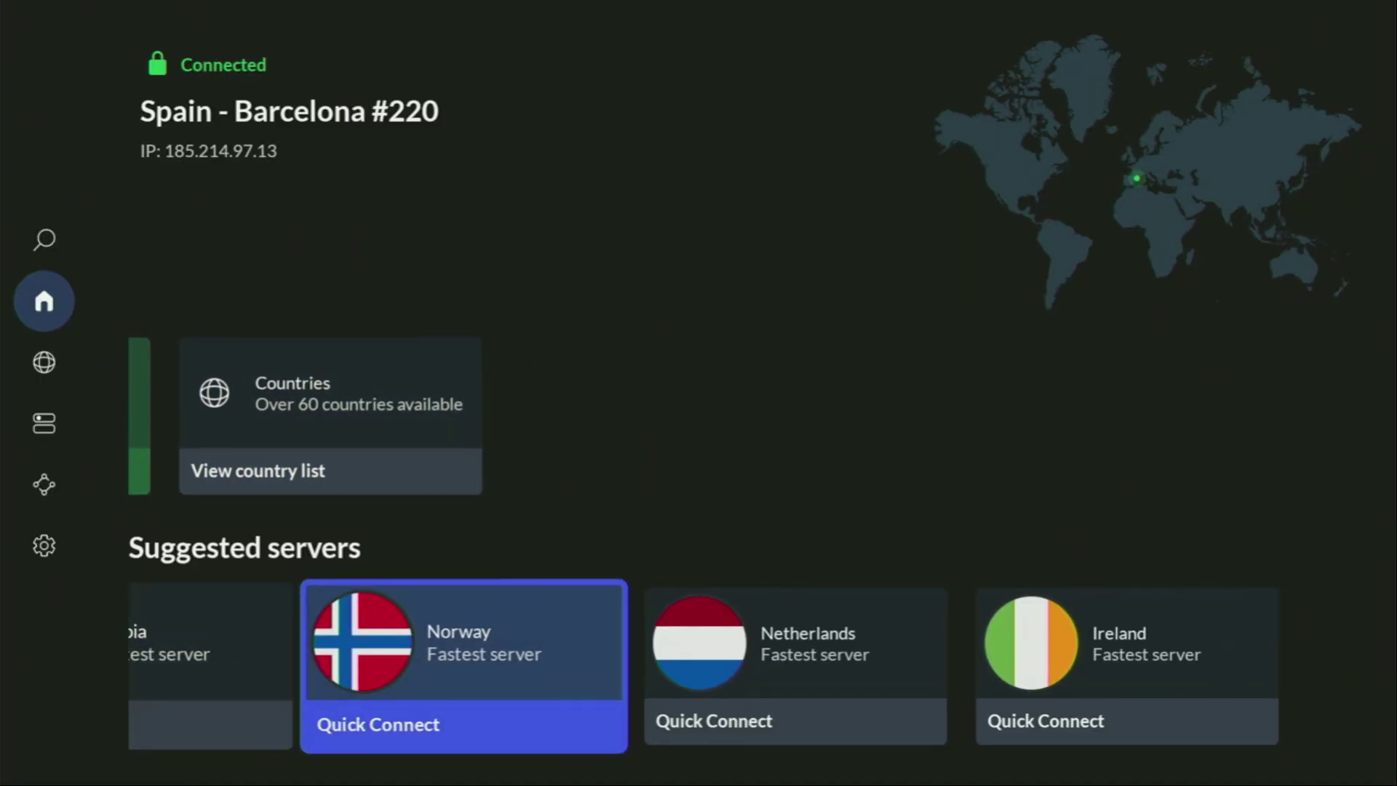
key("Right")
key("Up")
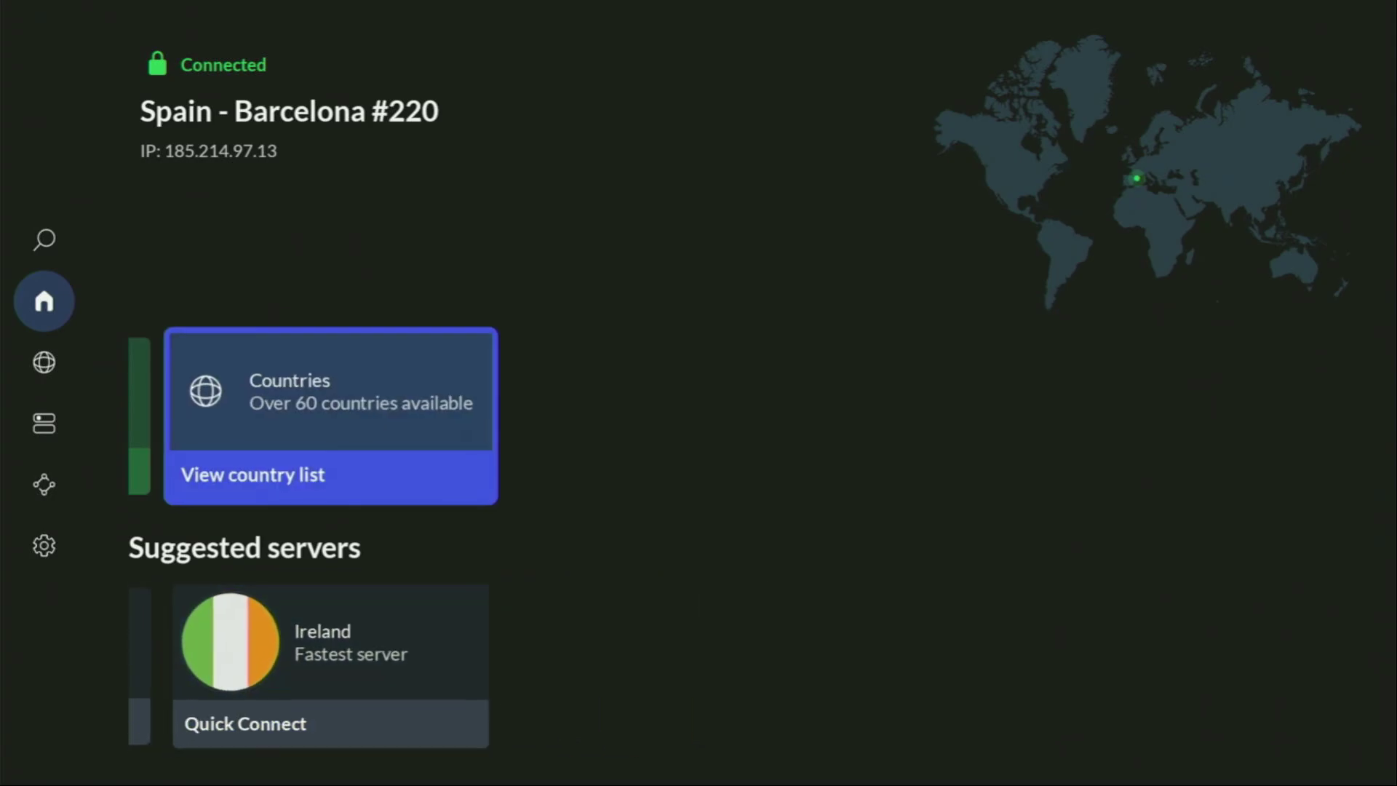
Open the country list and move through the B countries down to the D-F row
key("Return")
key("Down")
key("Down")
key("Right")
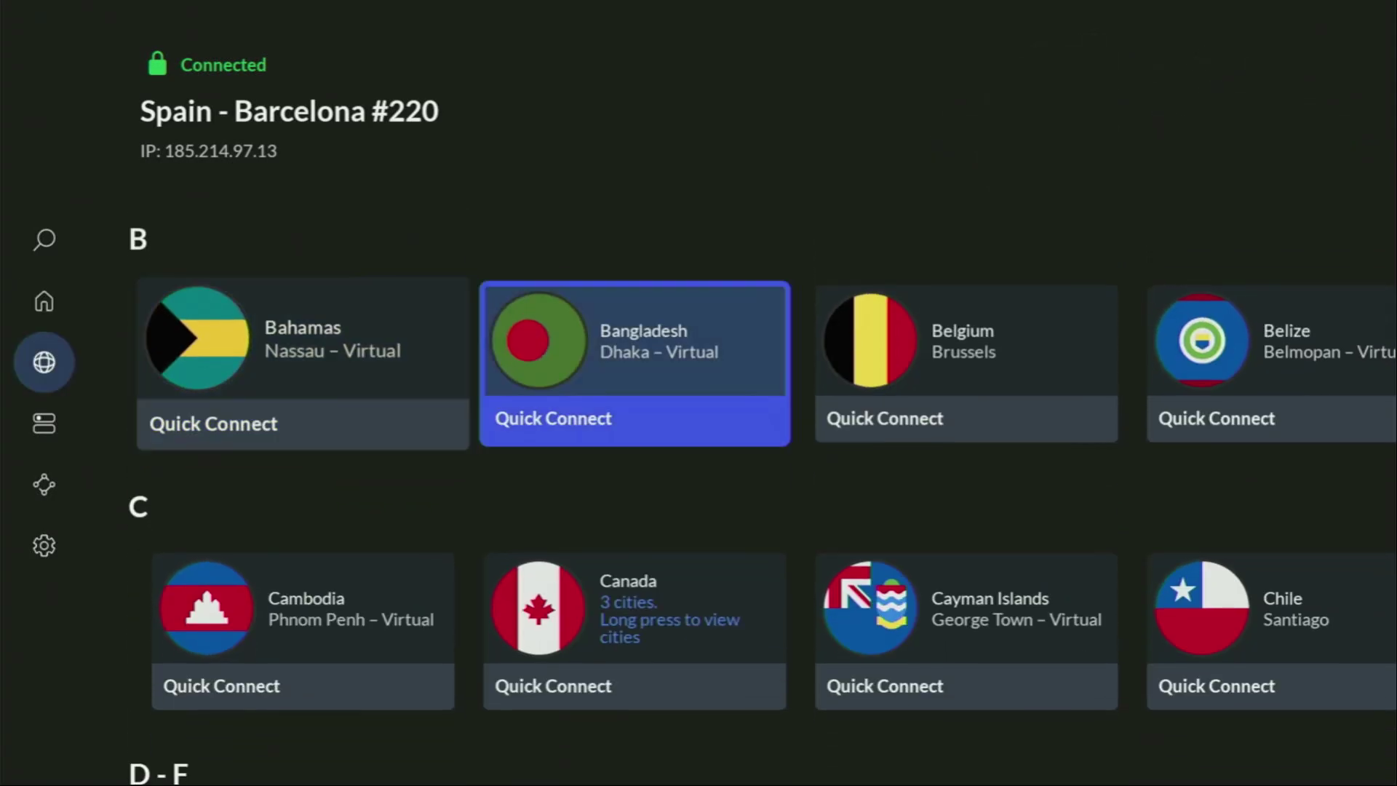
key("Right")
key("Right")
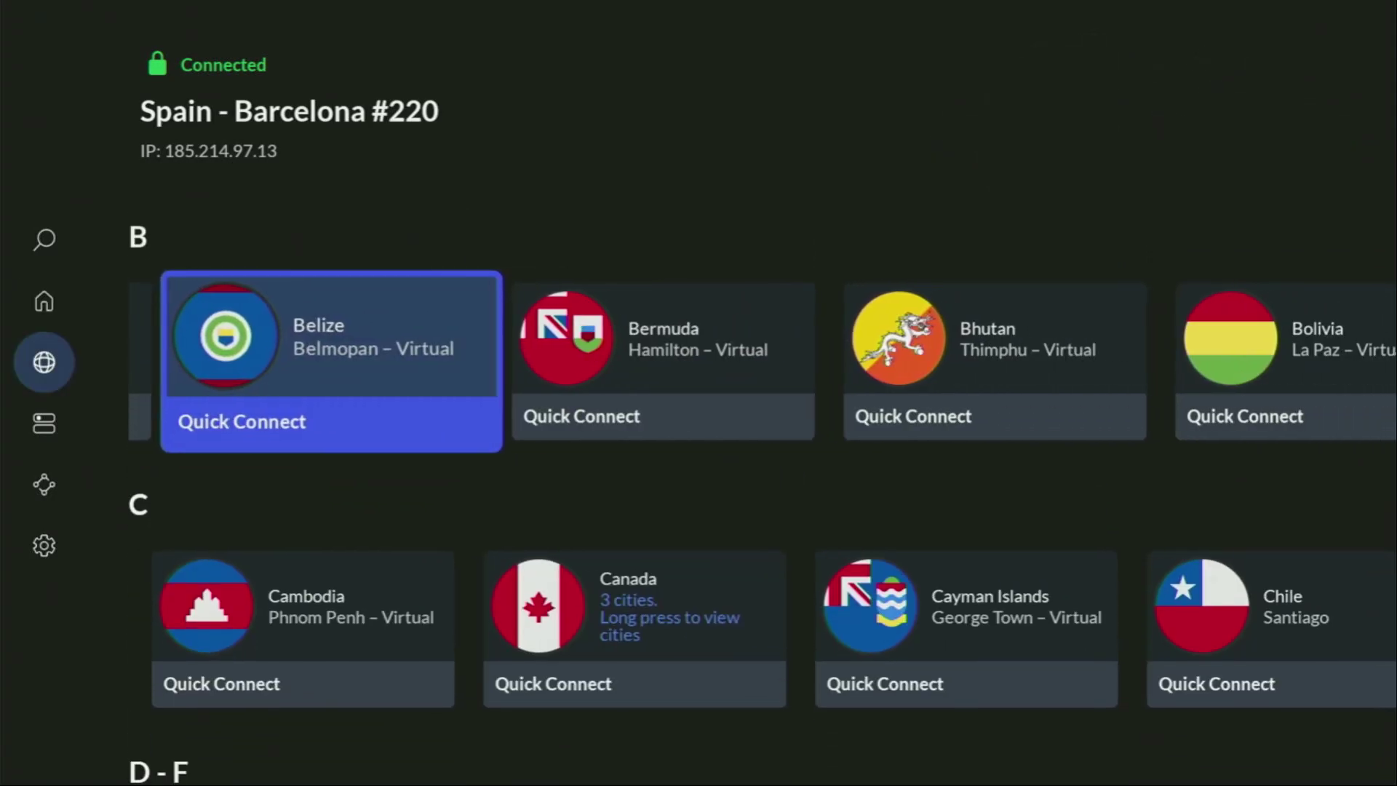
key("Right")
key("Right")
key("Right")
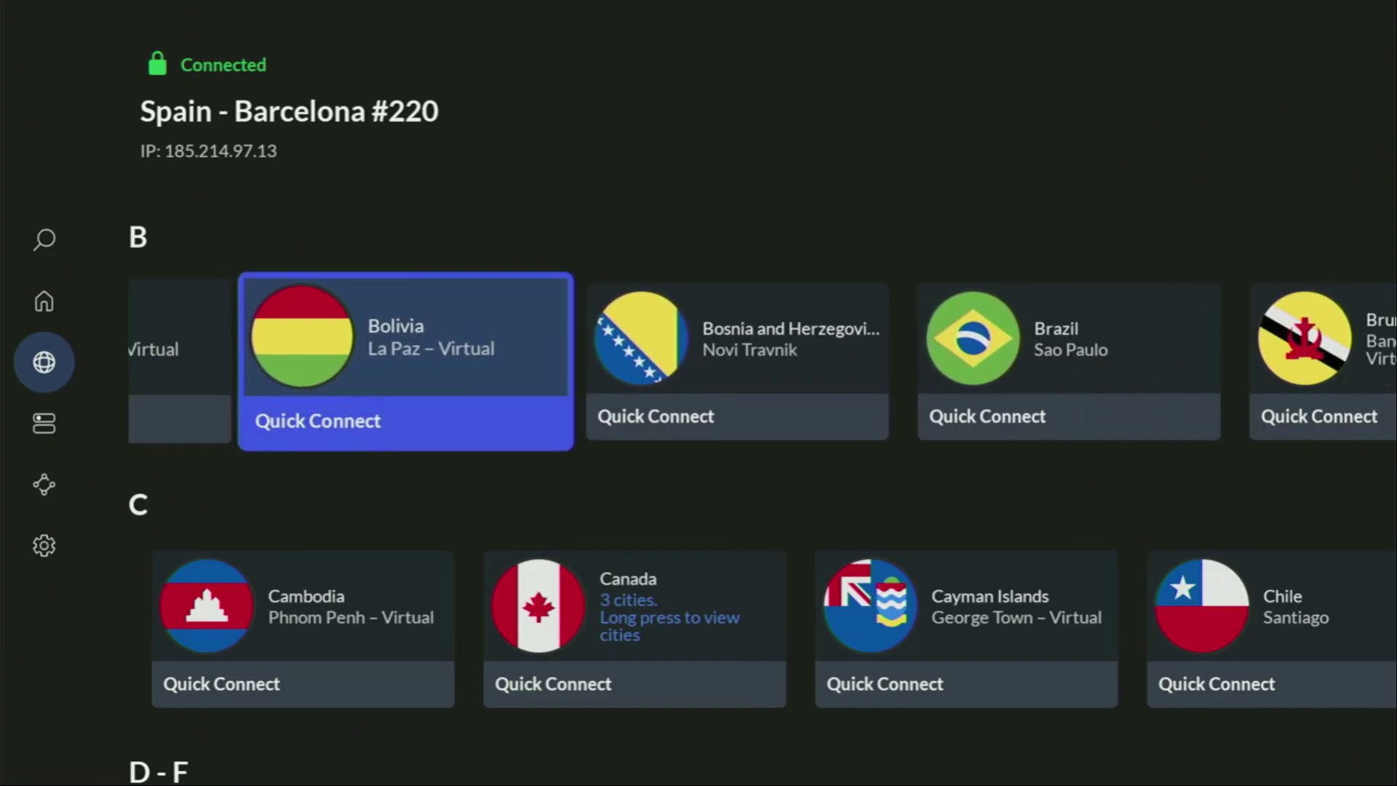
key("Right")
key("Down")
key("Down")
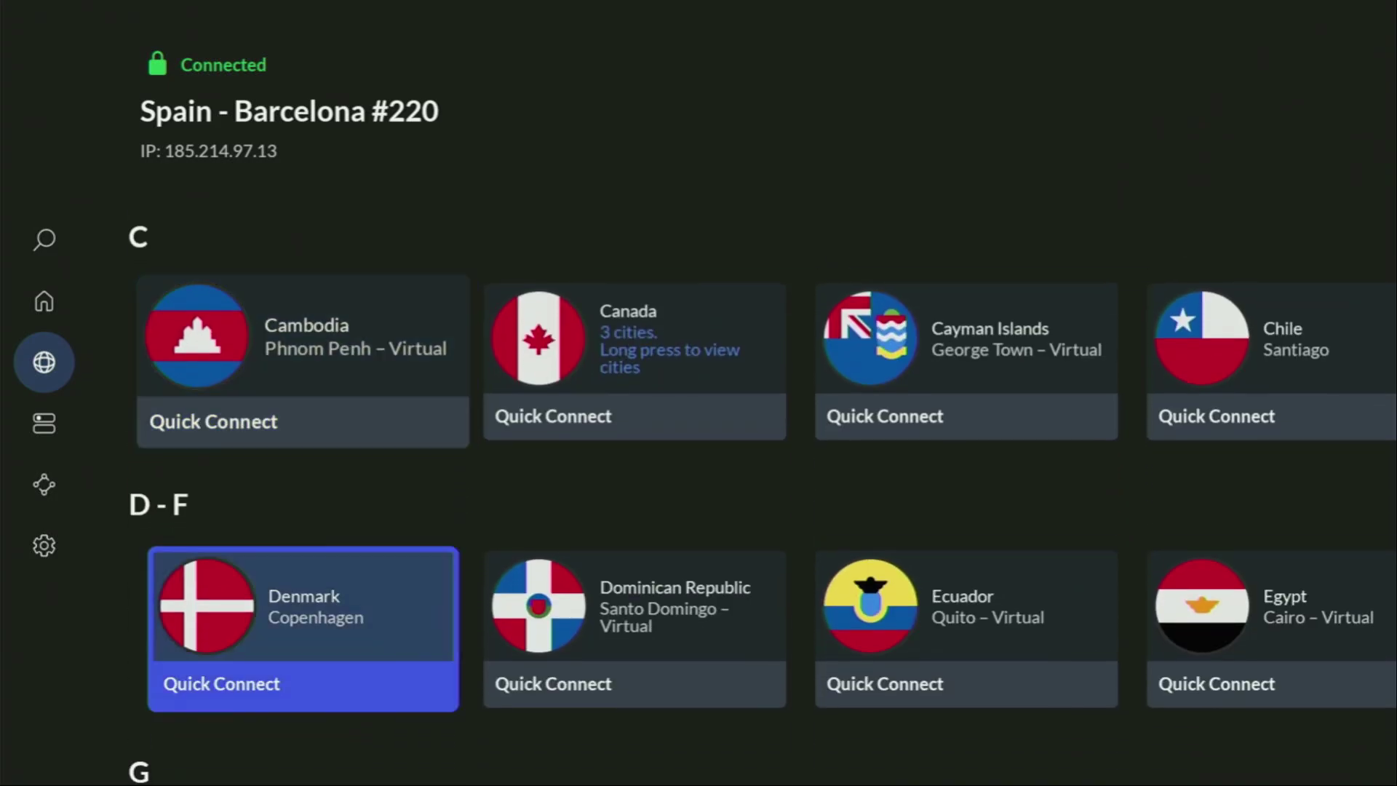
Move down to the H row and Quick Connect to Hungary
key("Right")
key("Right")
key("Right")
key("Right")
key("Right")
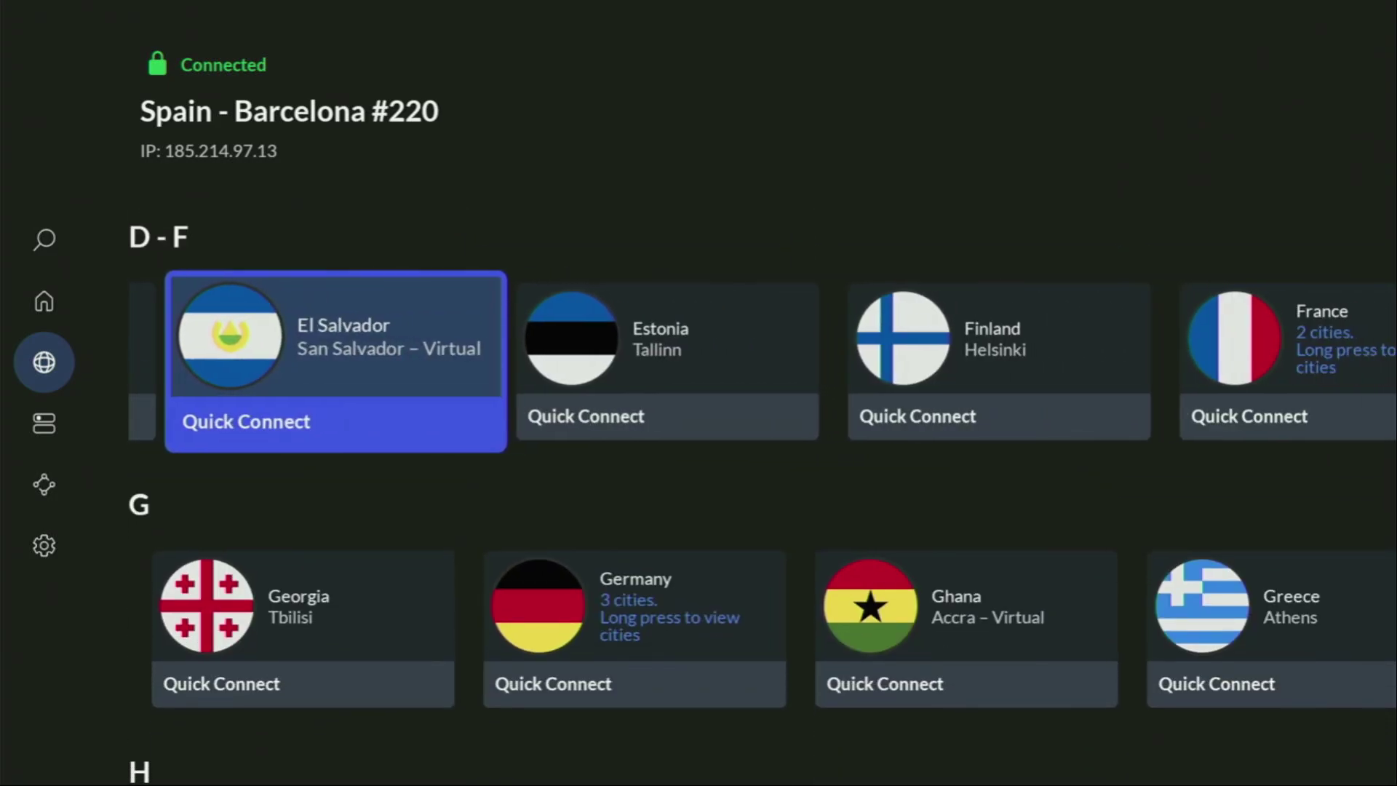
key("Right")
key("Down")
key("Down")
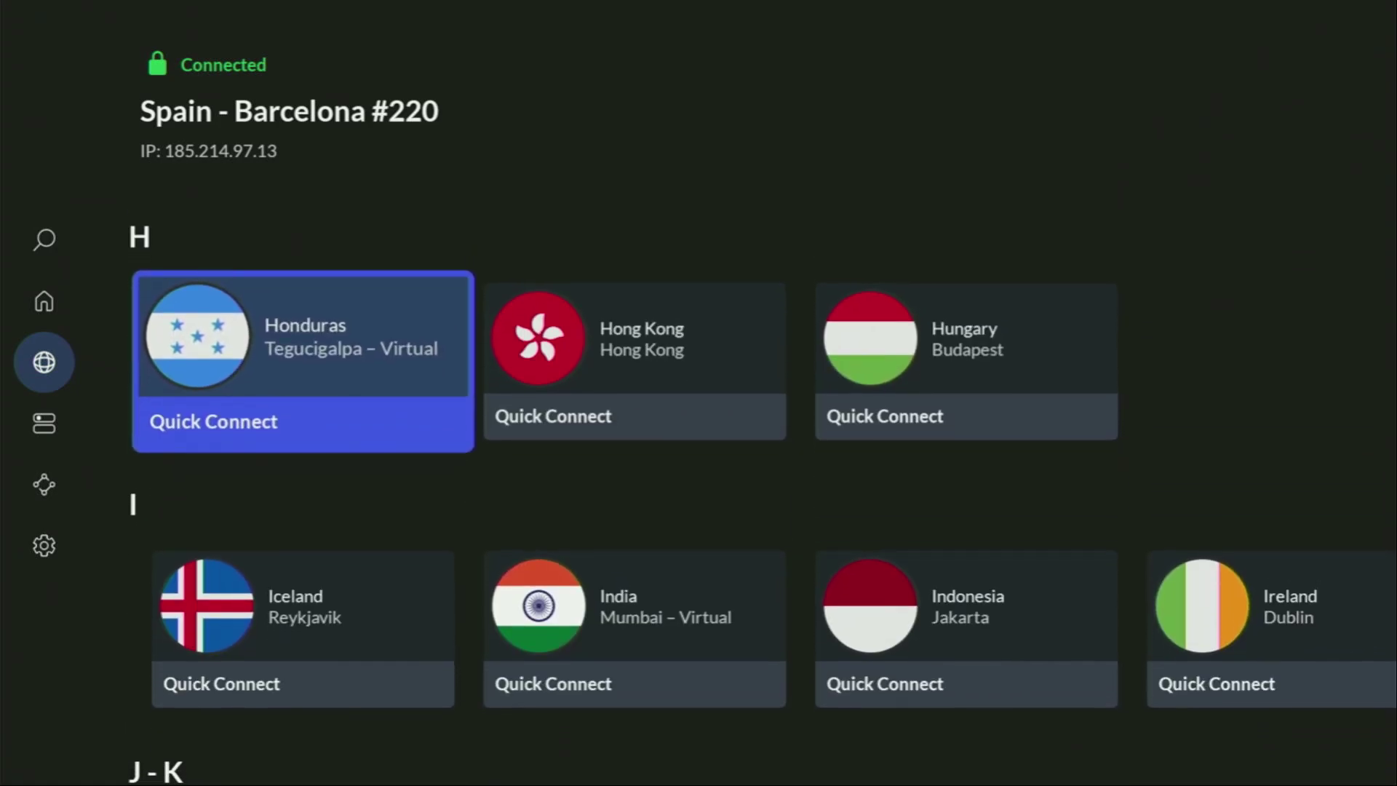
key("Right")
key("Right")
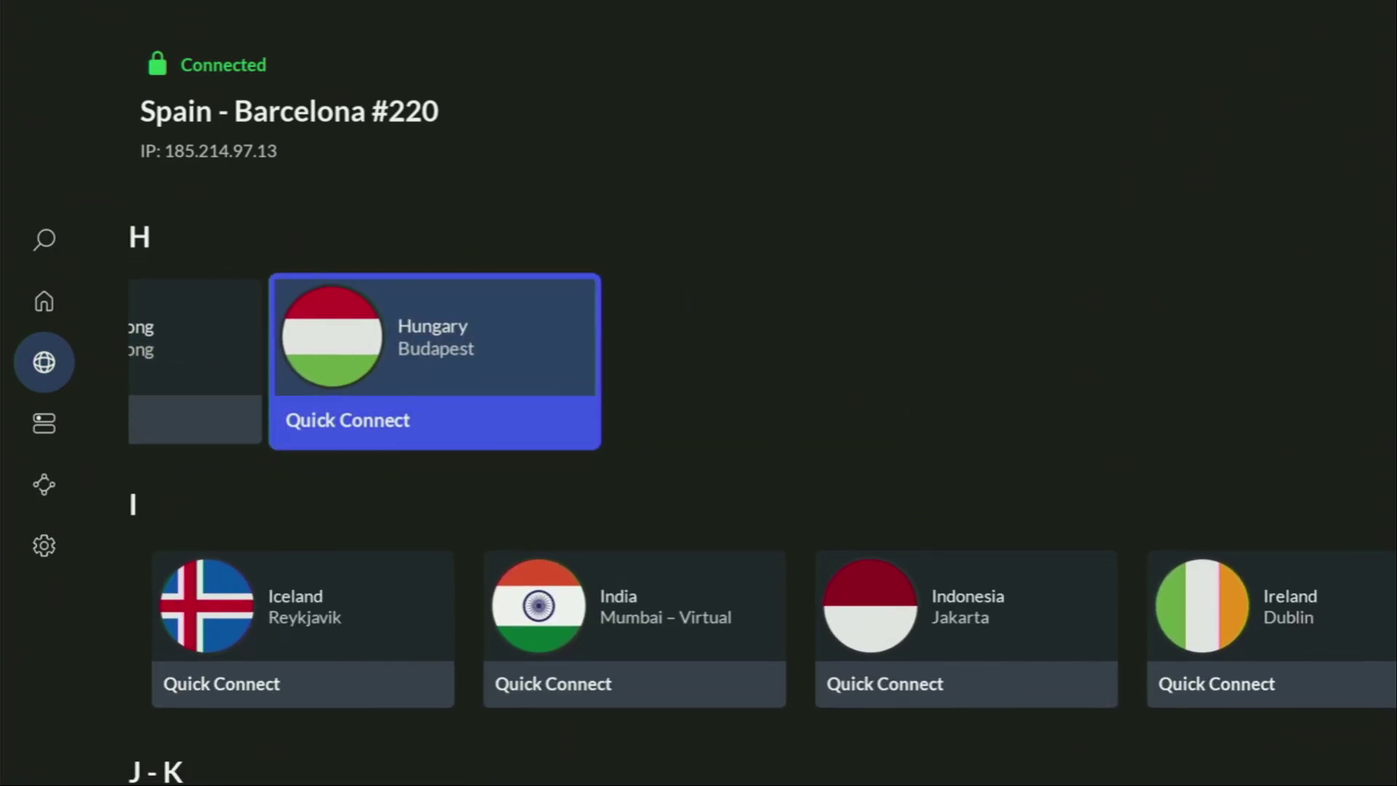
key("Return")
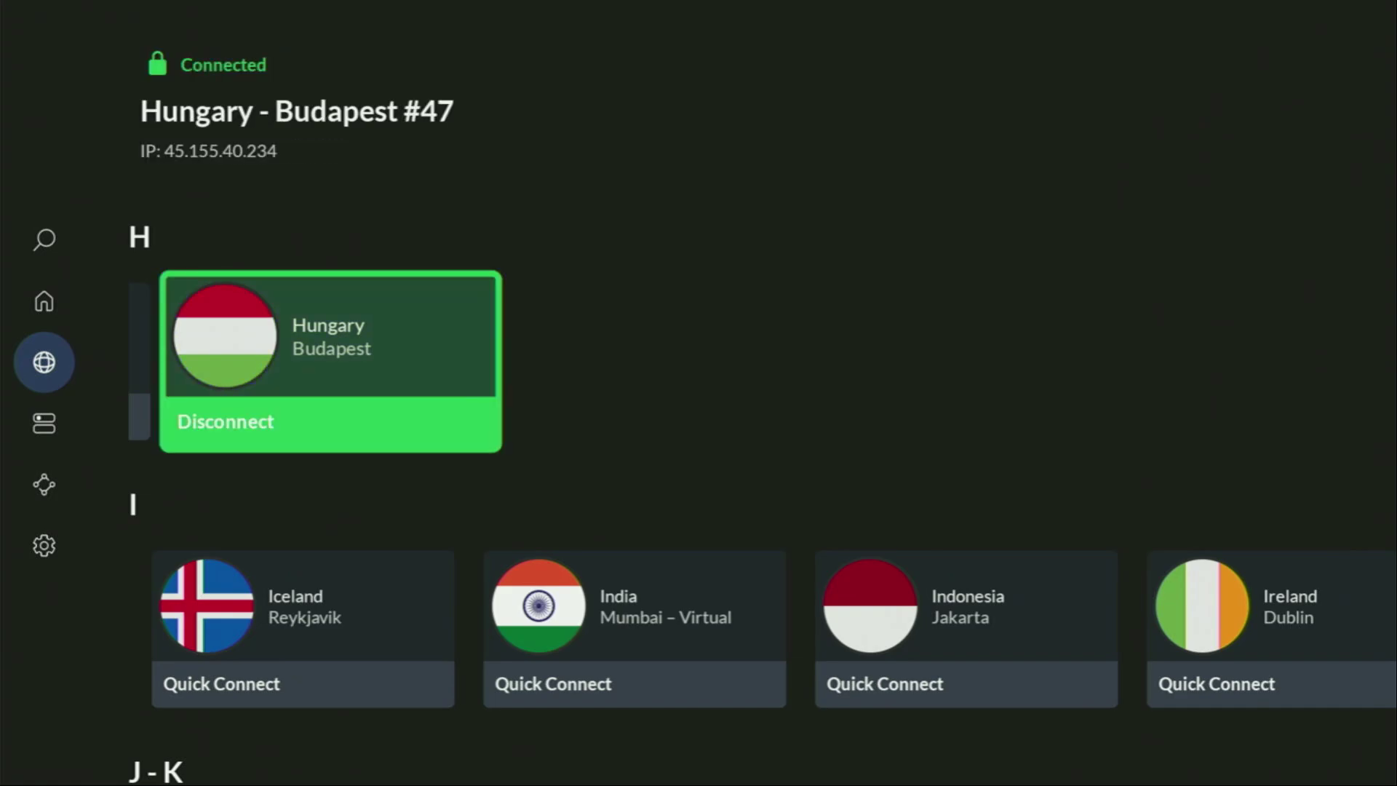
key("Down")
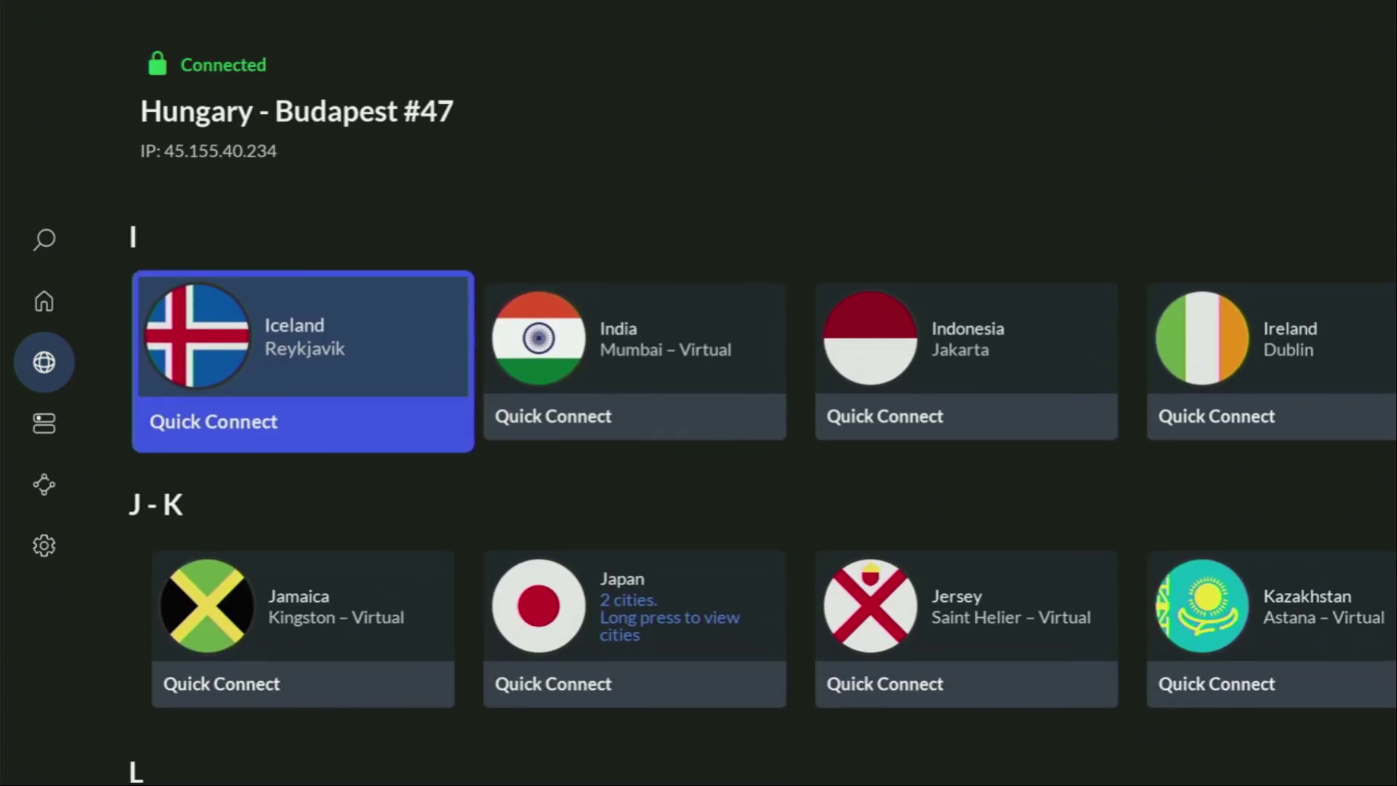
key("Right")
key("Right")
key("Right")
key("Right")
key("Right")
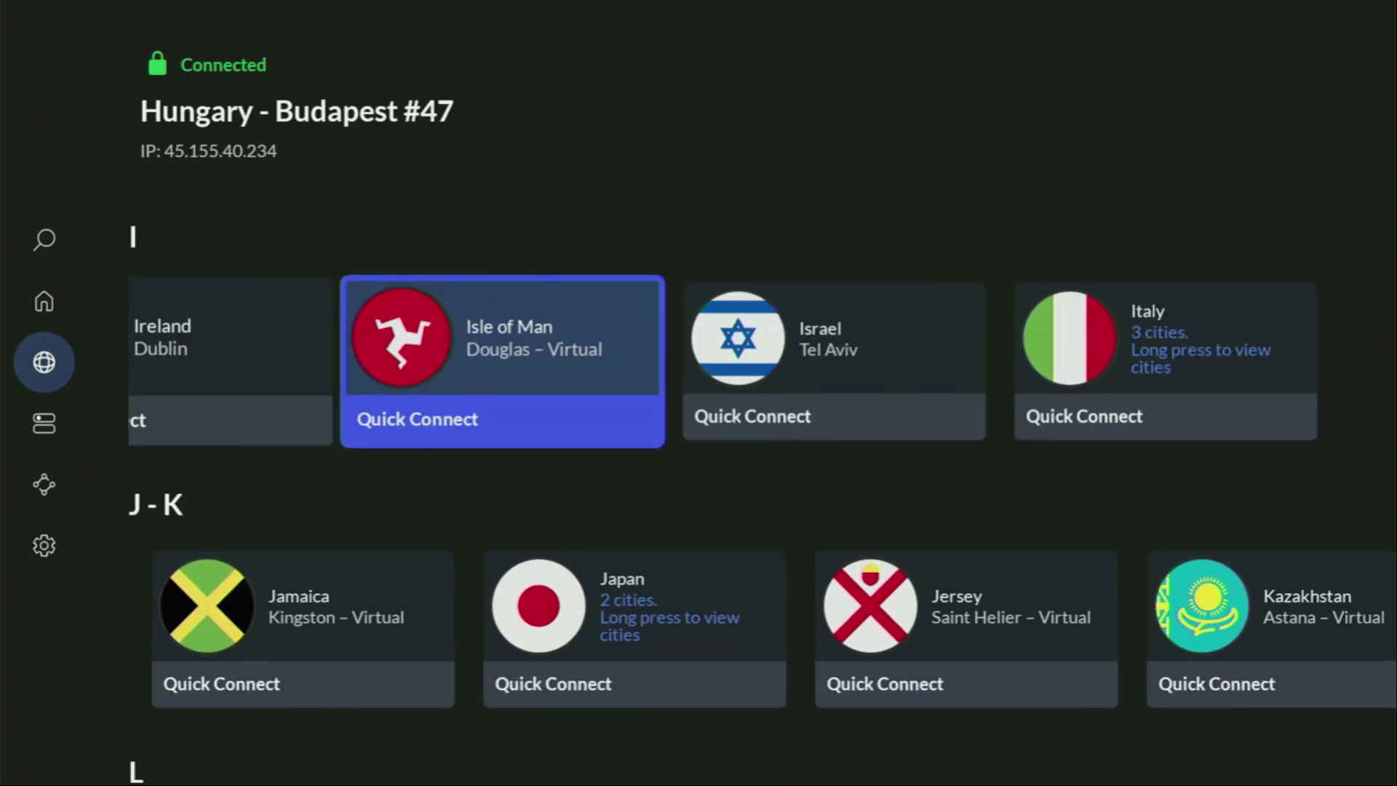
key("Up")
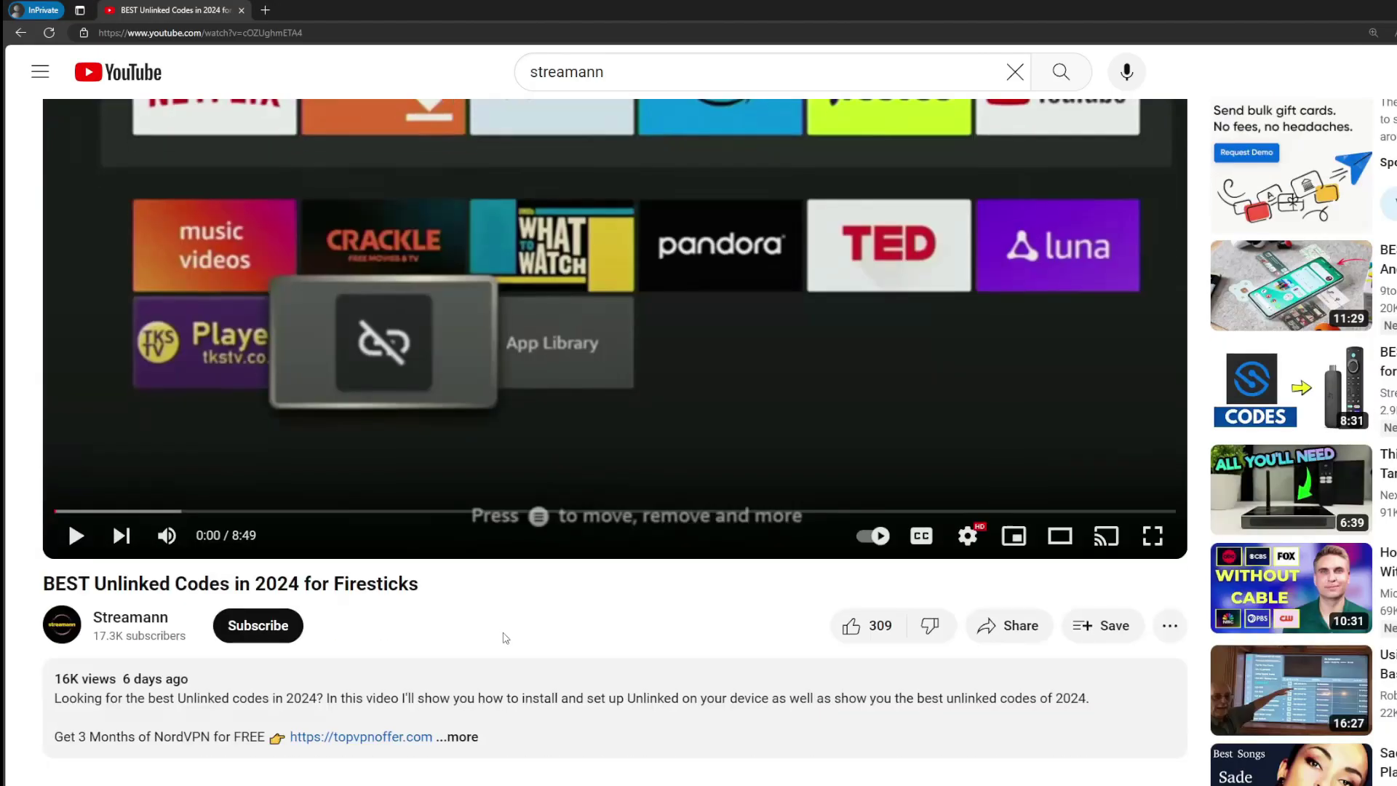
Scroll the YouTube video page and expand its description
scroll(506, 638, "down", 4)
left_click(492, 447)
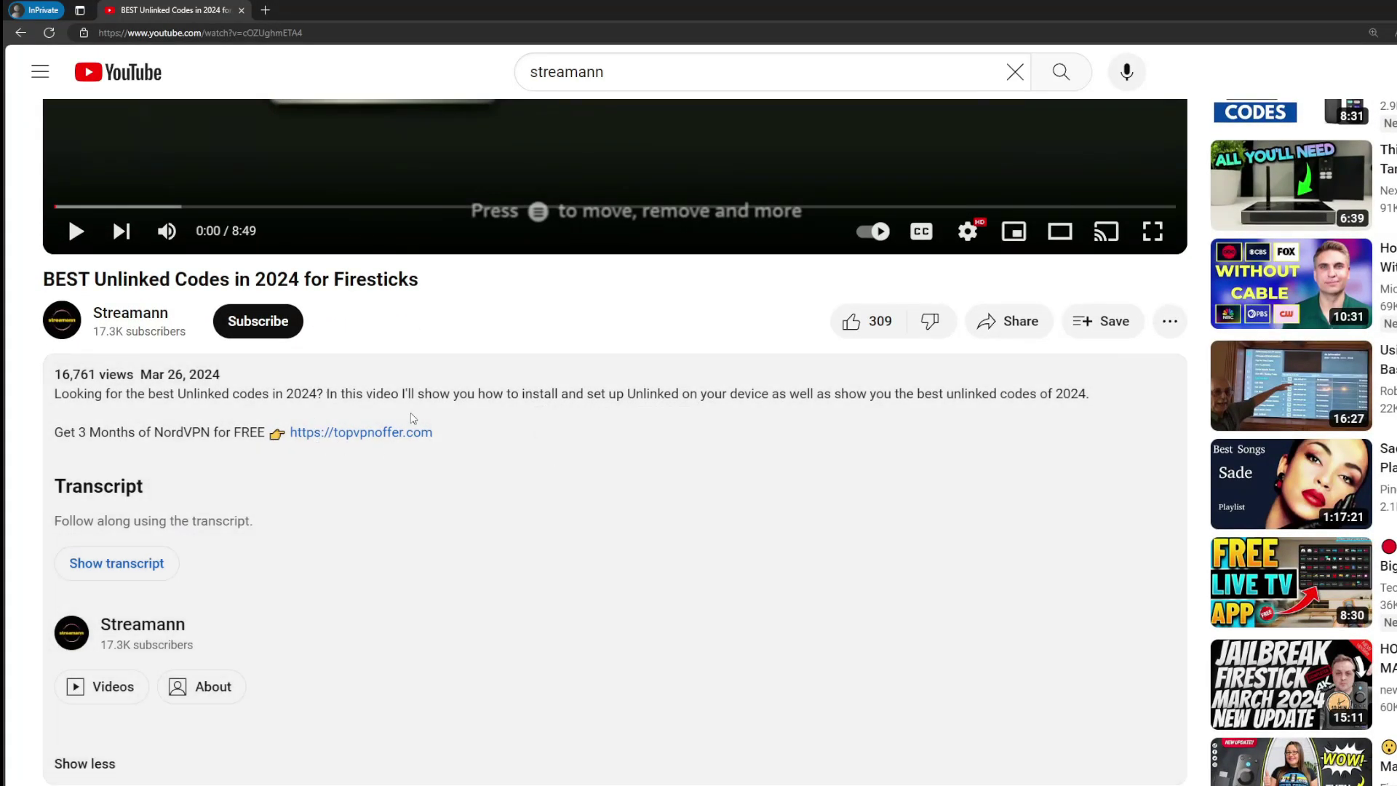
scroll(393, 451, "down", 5)
left_click_drag(476, 604, 356, 591)
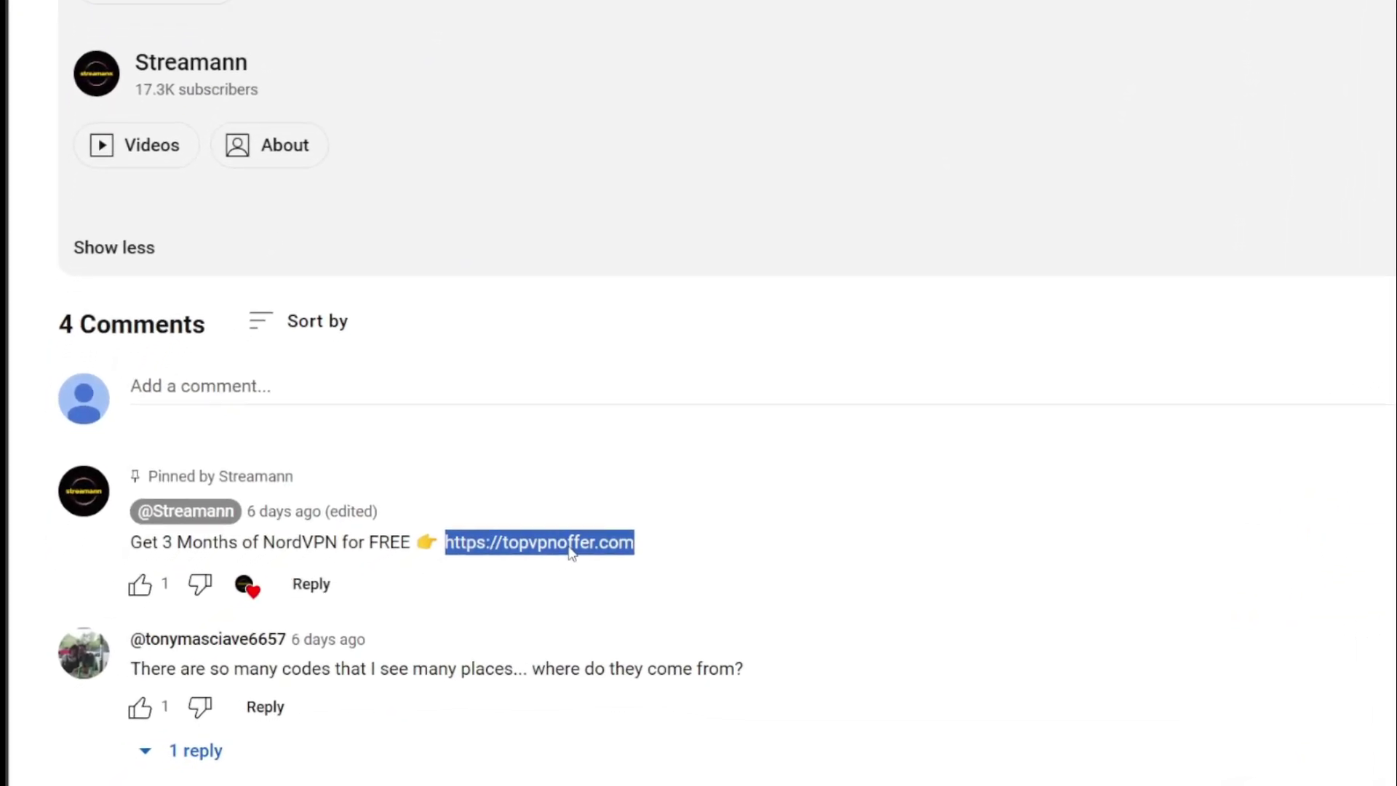
Open the topvpnoffer.com NordVPN offer link and highlight the 3 months extra headline
left_click(571, 551)
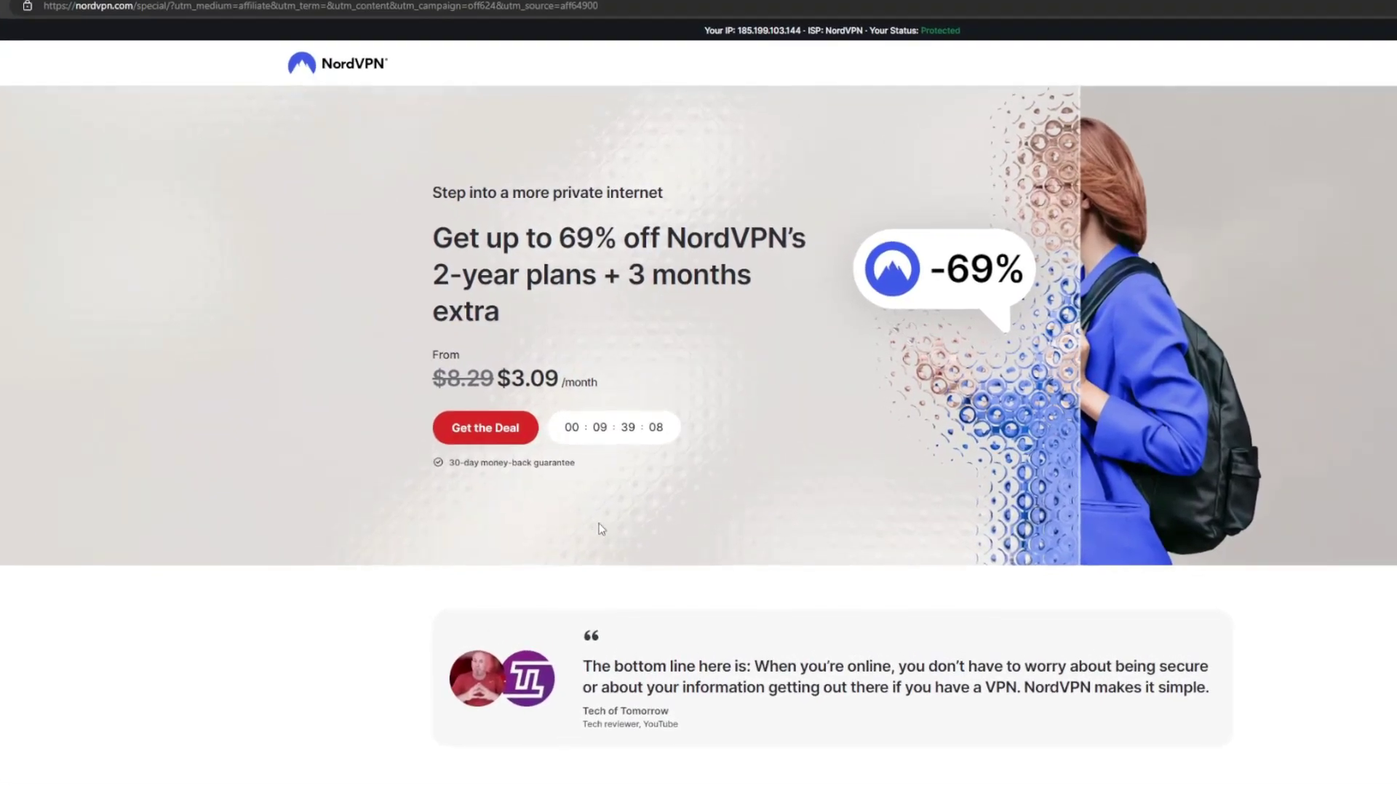
left_click_drag(628, 274, 764, 310)
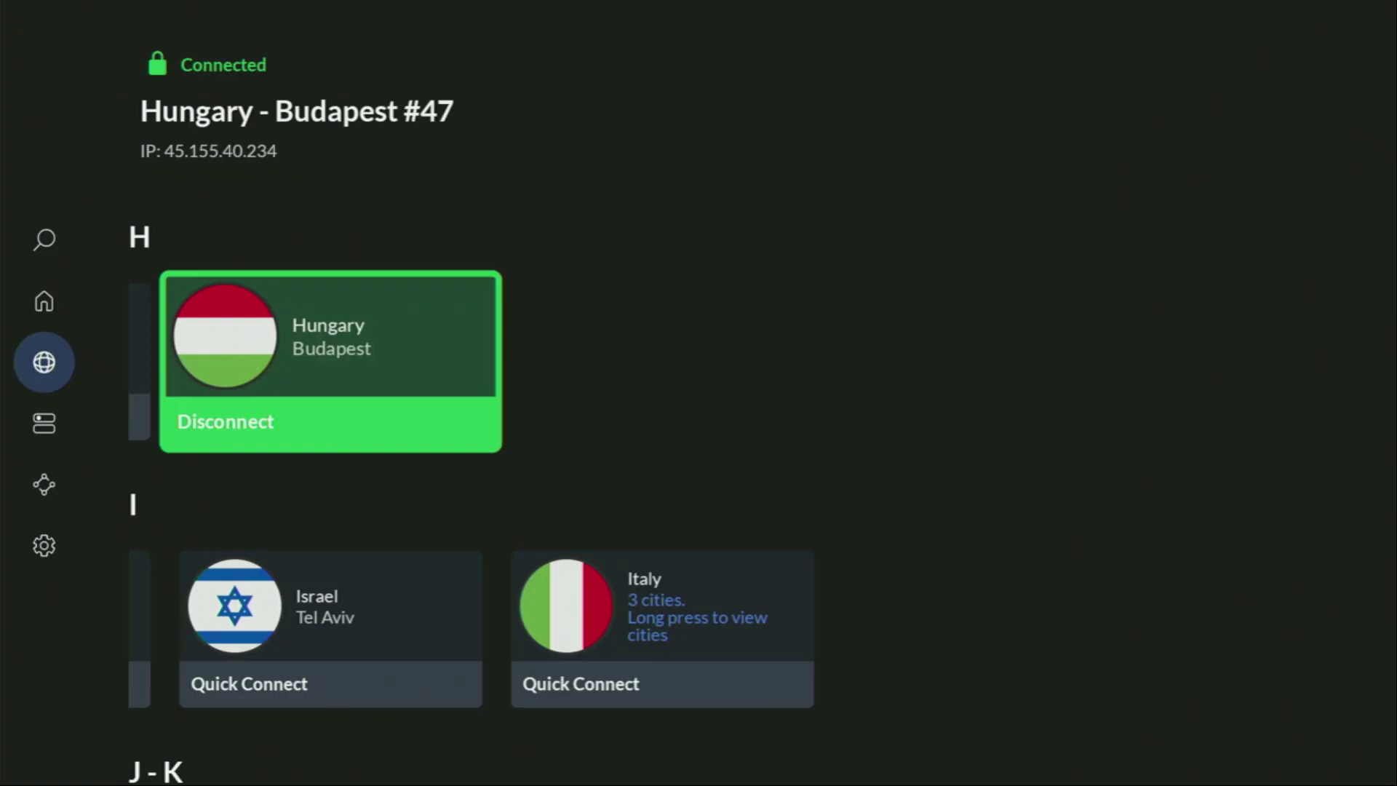
Return home, launch Downloader from recent apps, and select its URL entry field
key("Home")
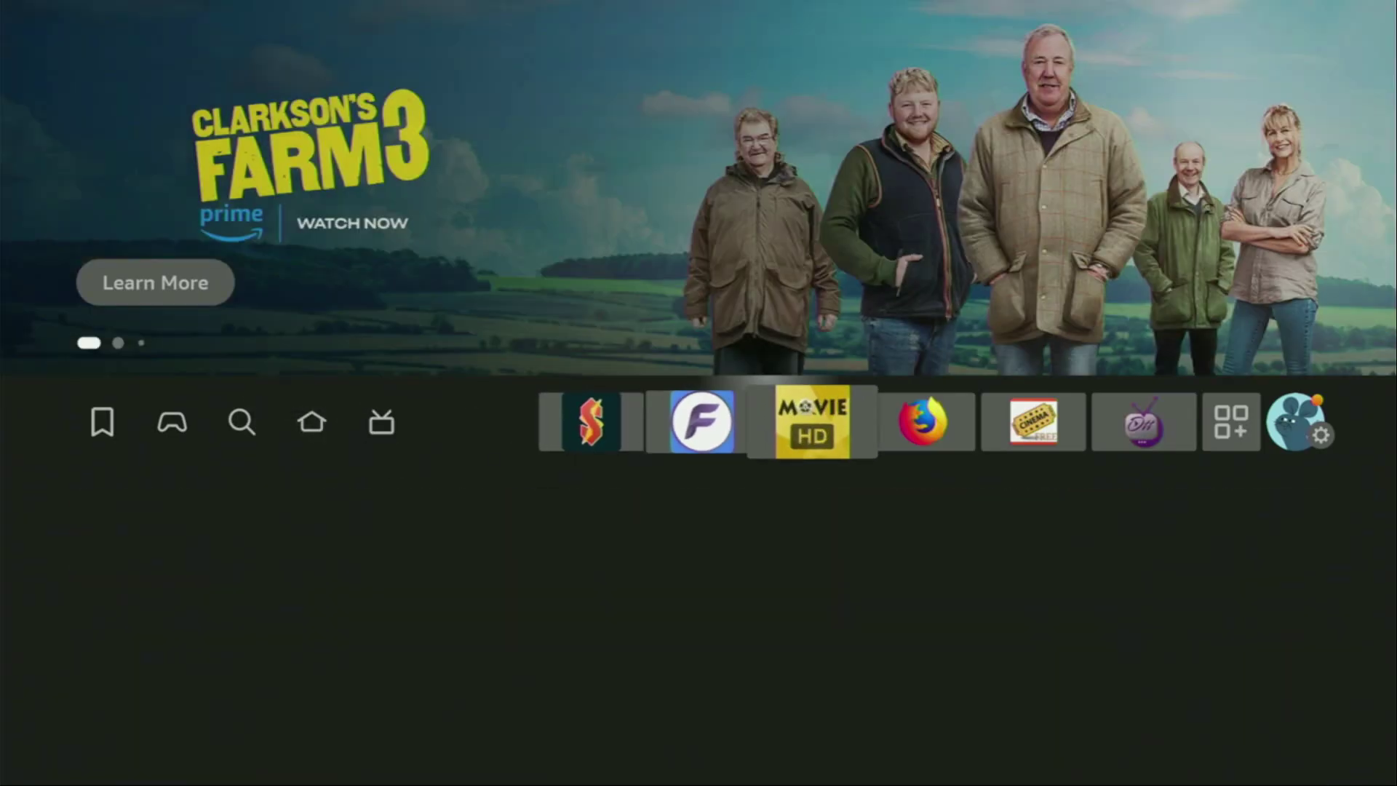
key("Left")
key("Left")
key("Left")
key("Down")
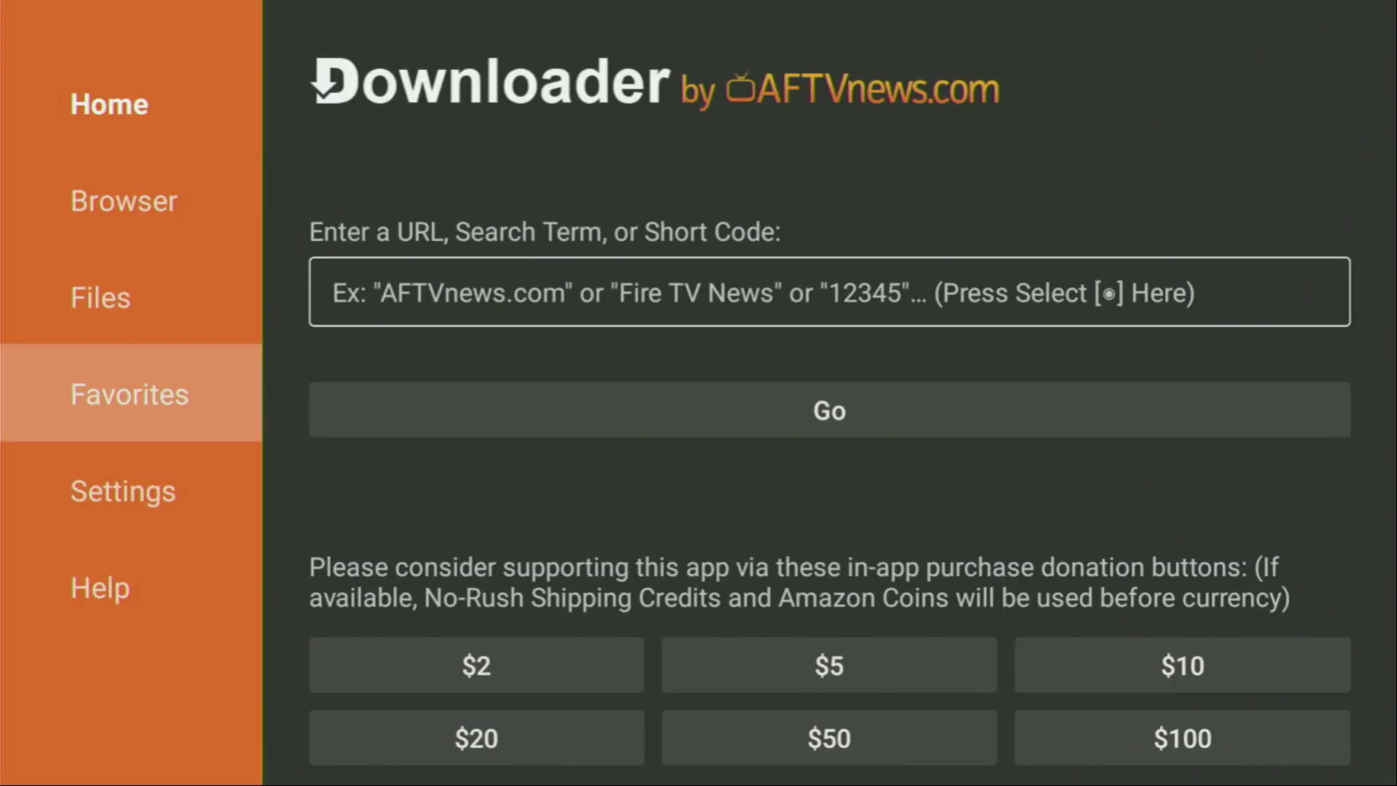
key("Up")
key("Up")
key("Up")
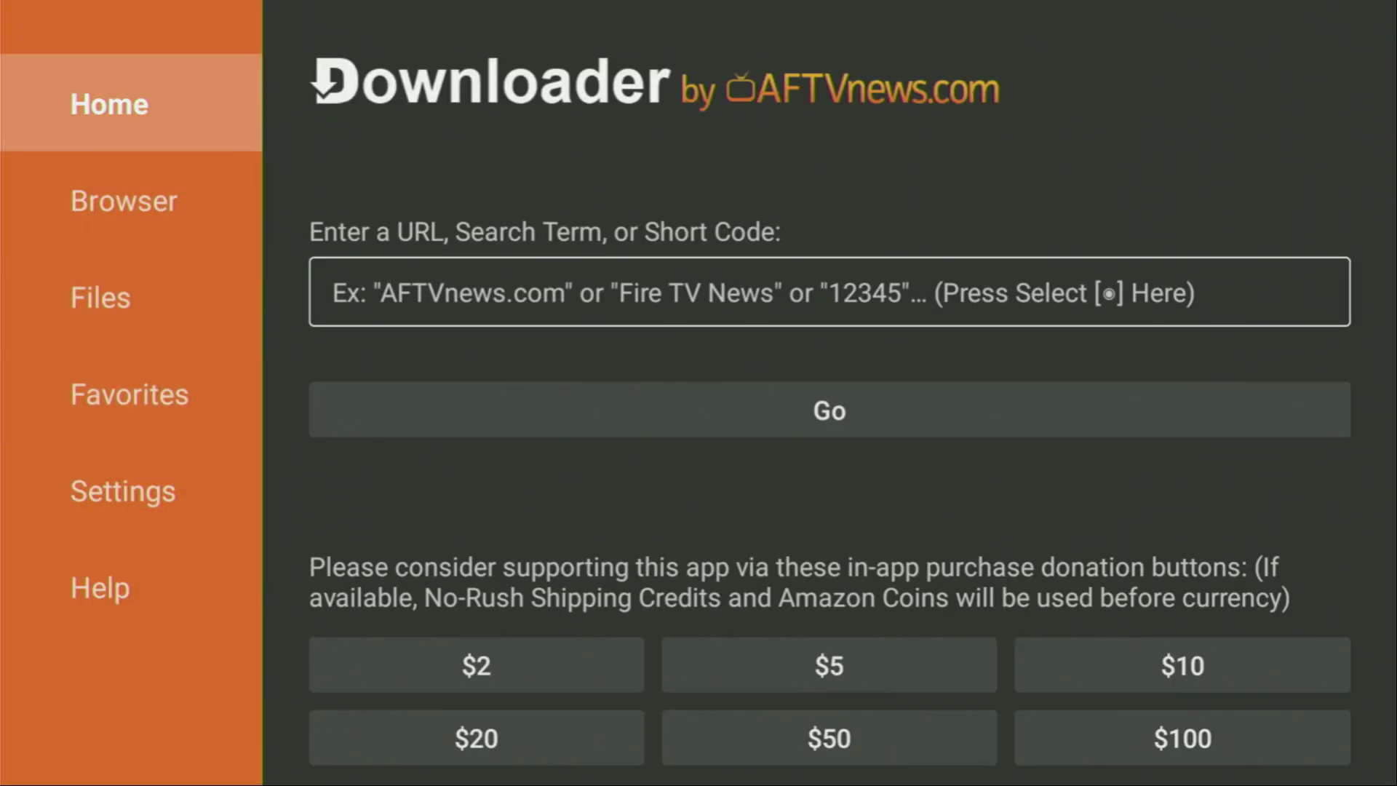
key("Down")
key("Up")
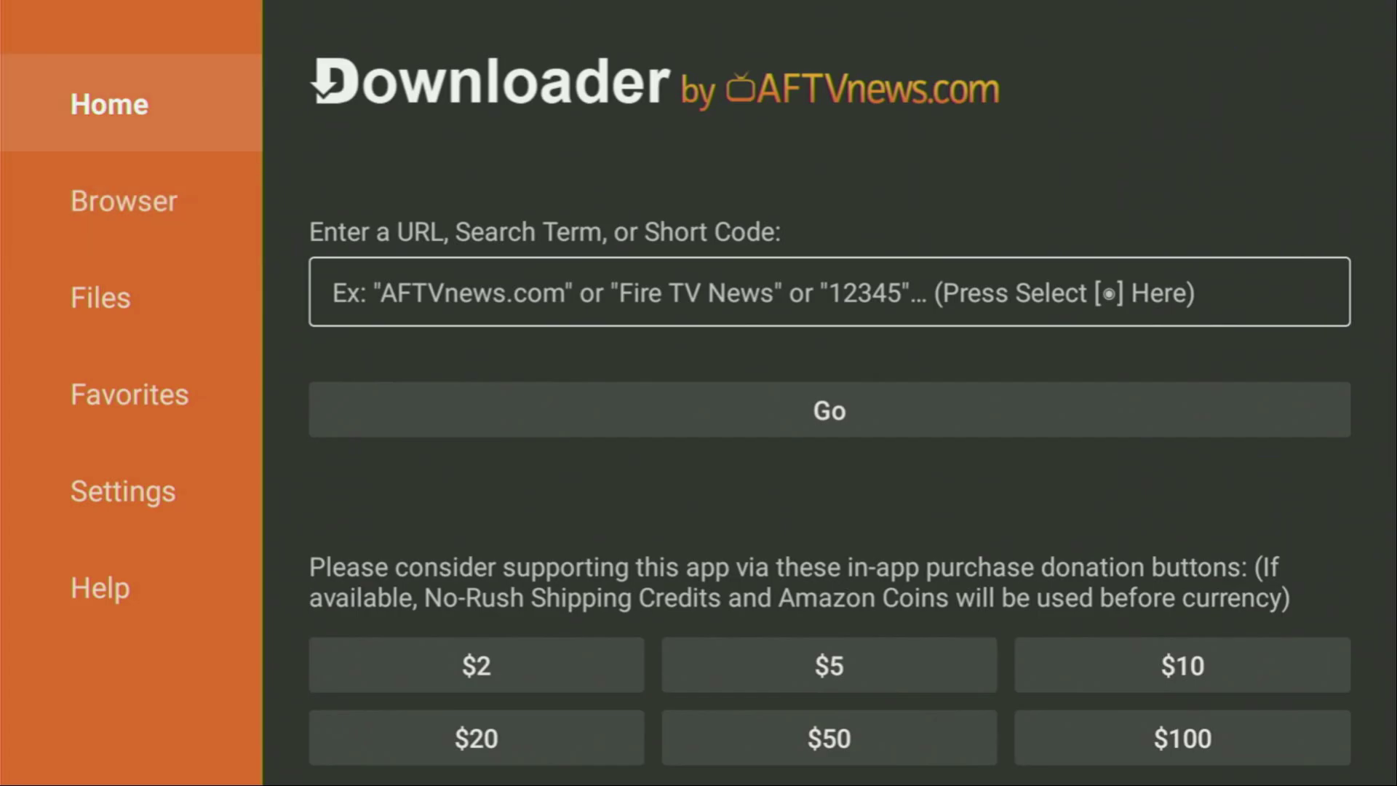
key("Right")
Enter the code 28907 in Downloader's URL box using the on-screen keyboard
key("Return")
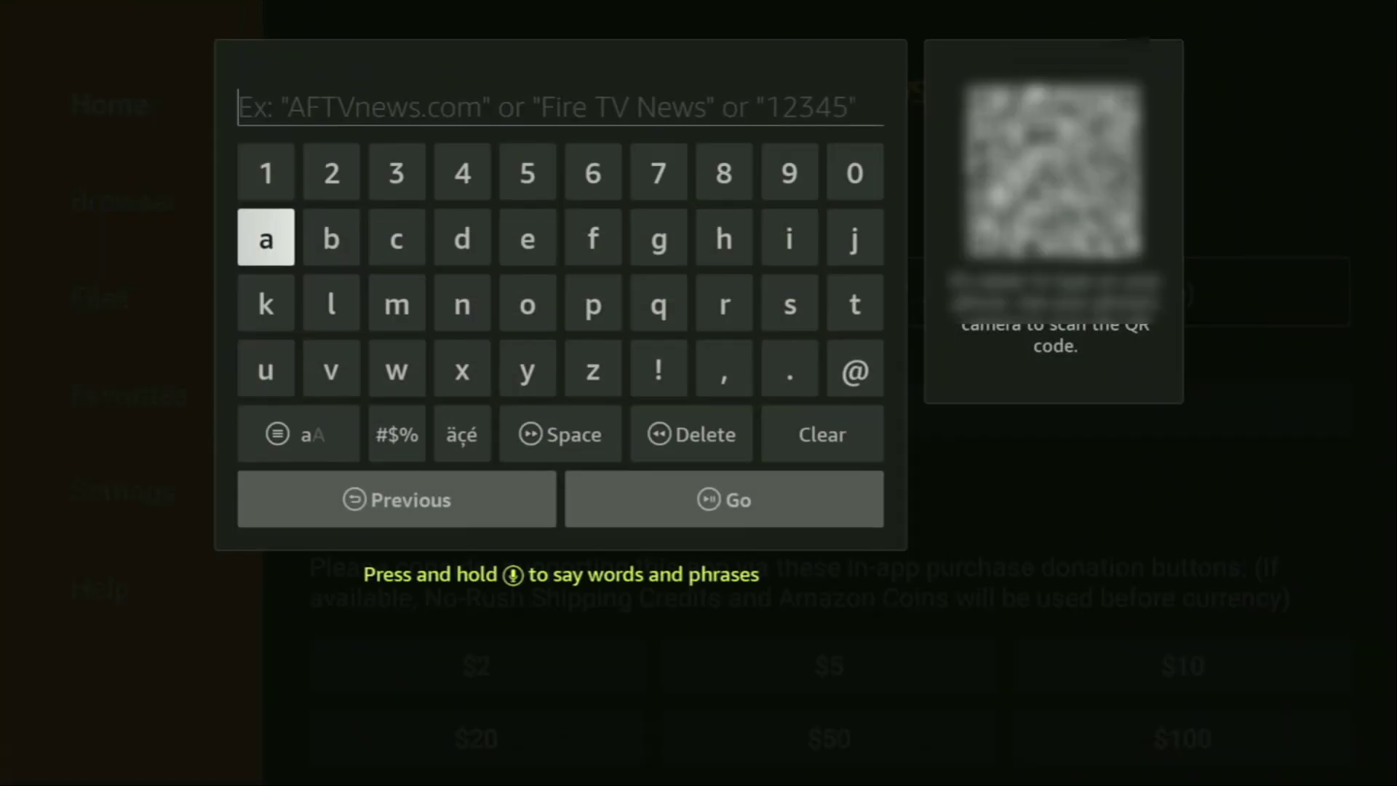
key("Up")
key("Right")
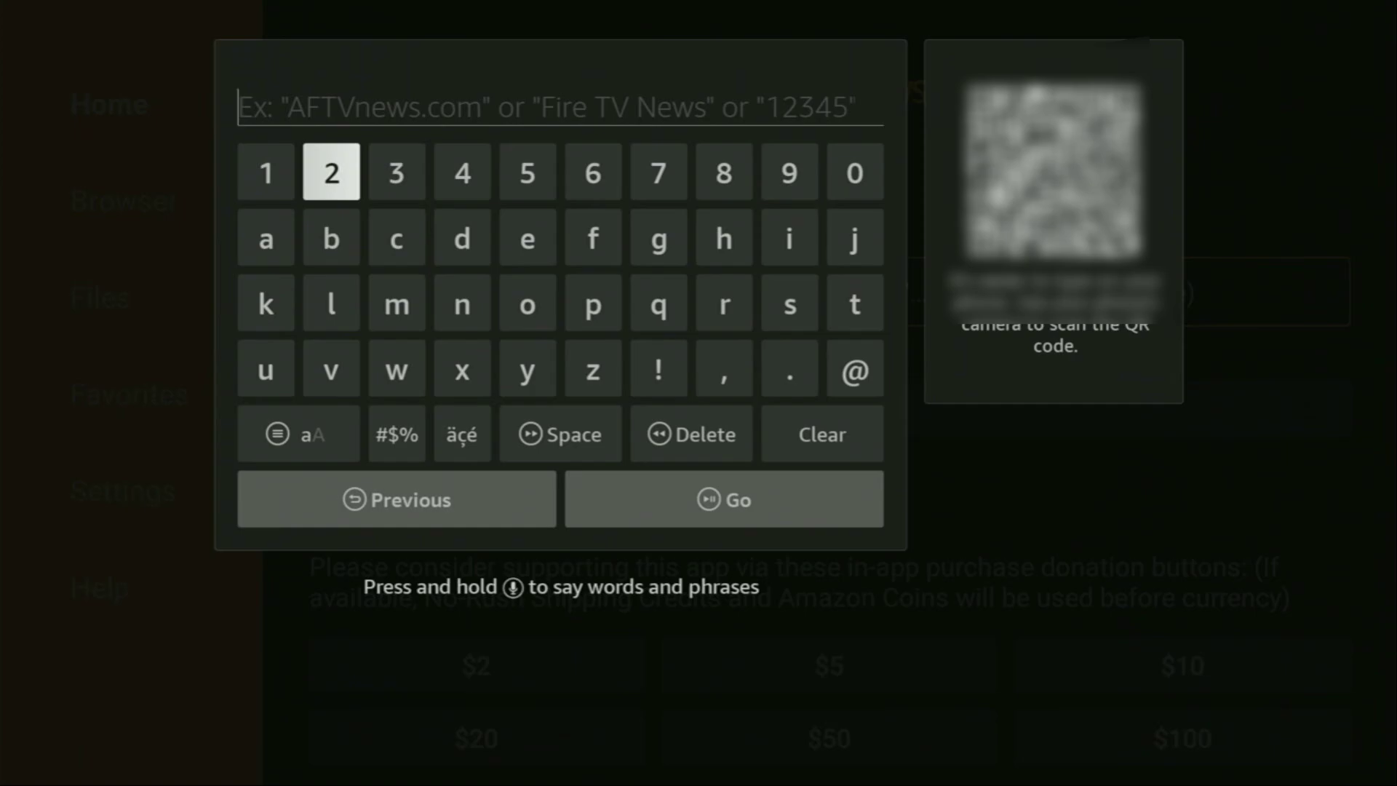
key("Return")
key("Left")
key("Left")
key("Left")
key("Left")
key("Return")
key("Right")
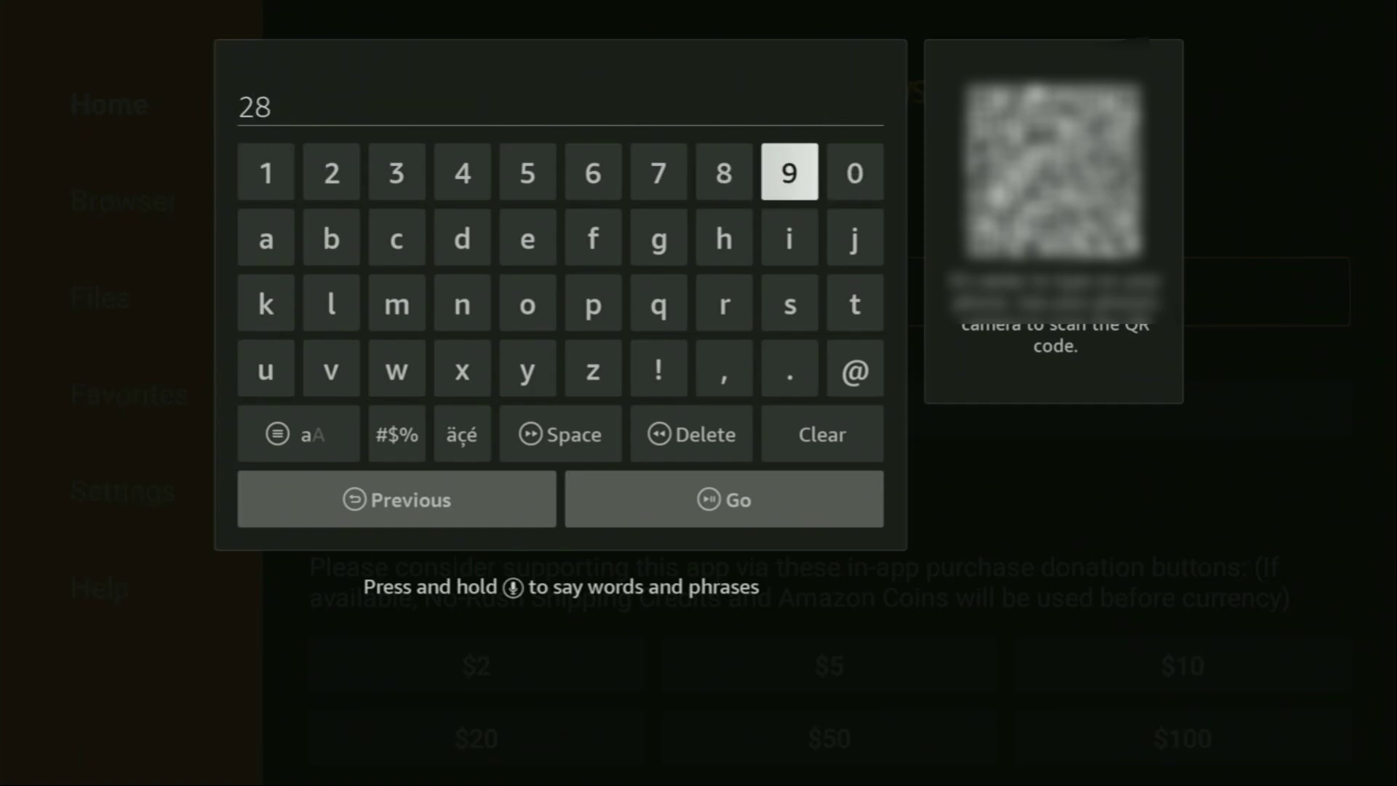
key("Return")
key("Right")
key("Return")
key("Left")
key("Left")
key("Left")
key("Return")
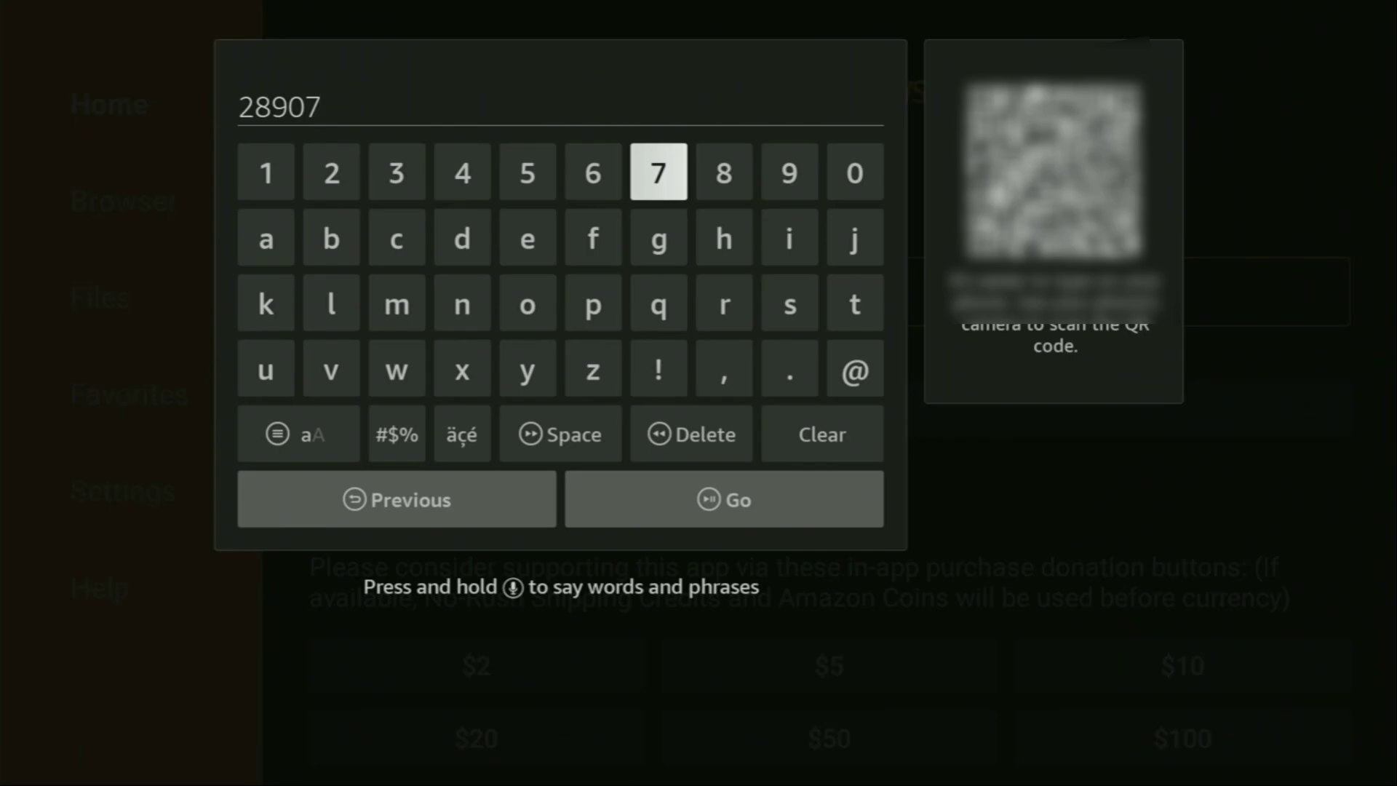
Select Go to load the firetvsticks.com Downloads page for code 28907
key("Down")
key("Down")
key("Down")
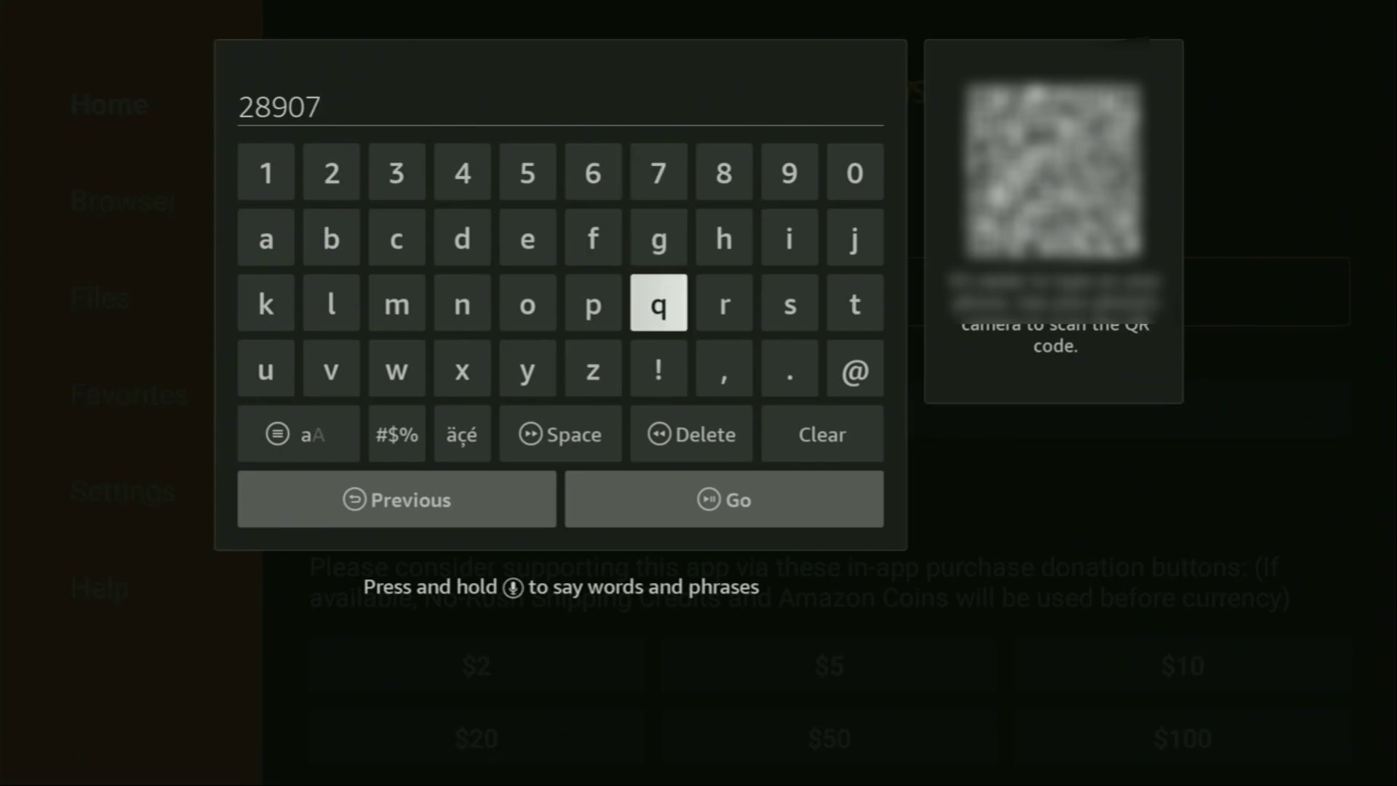
key("Left")
key("Left")
key("Left")
key("Left")
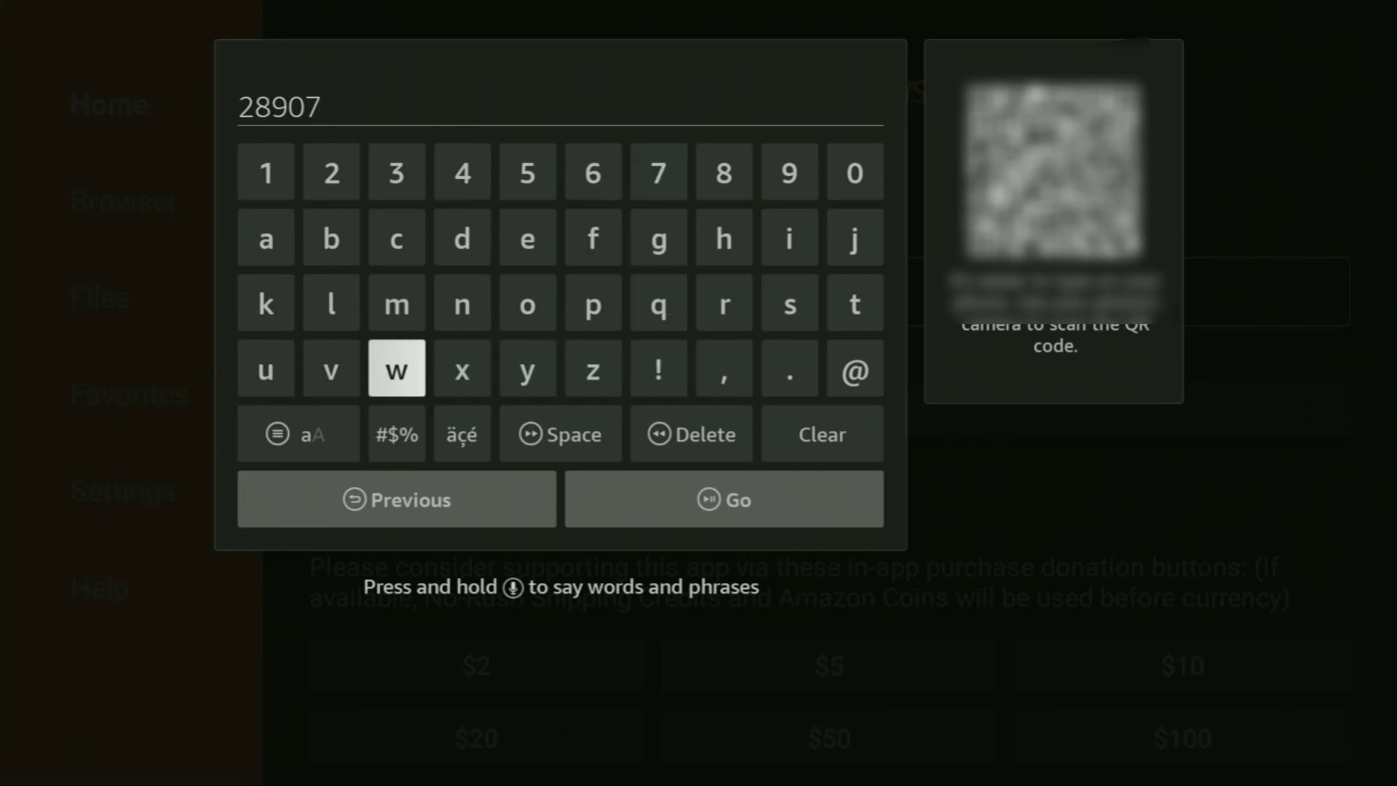
key("Left")
key("Down")
key("Down")
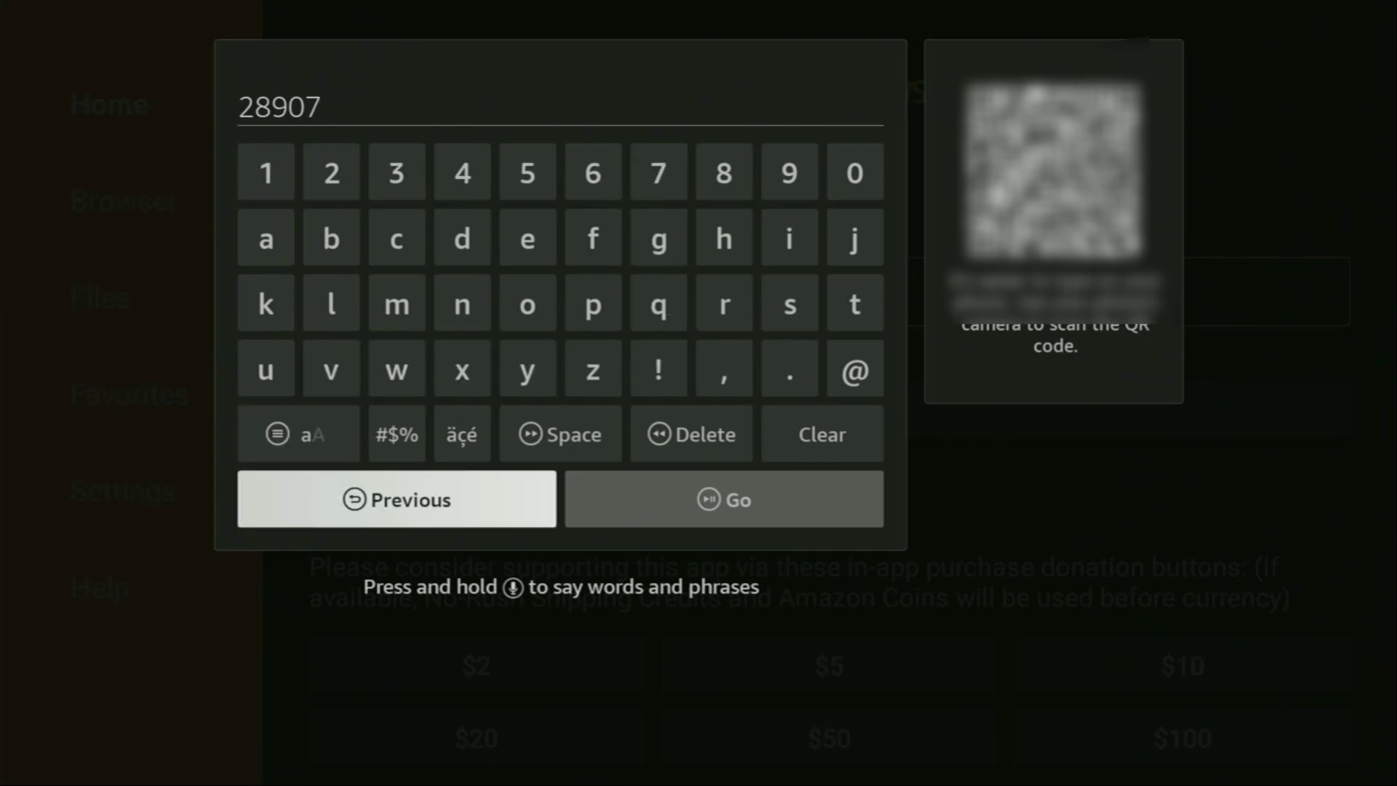
key("Right")
key("Return")
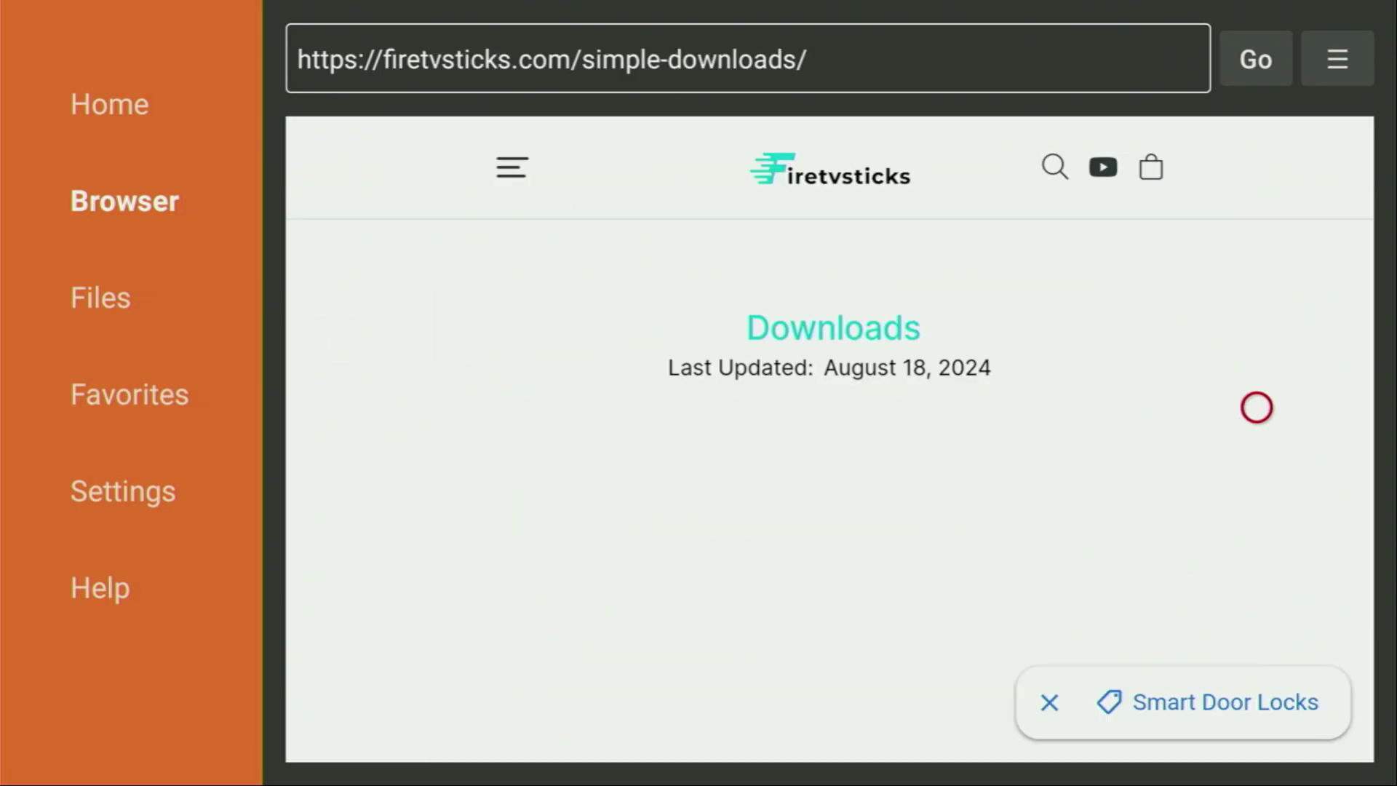
Jump to the Live TV section and scroll its list to Blink Streamz
scroll(1257, 733, "down", 10)
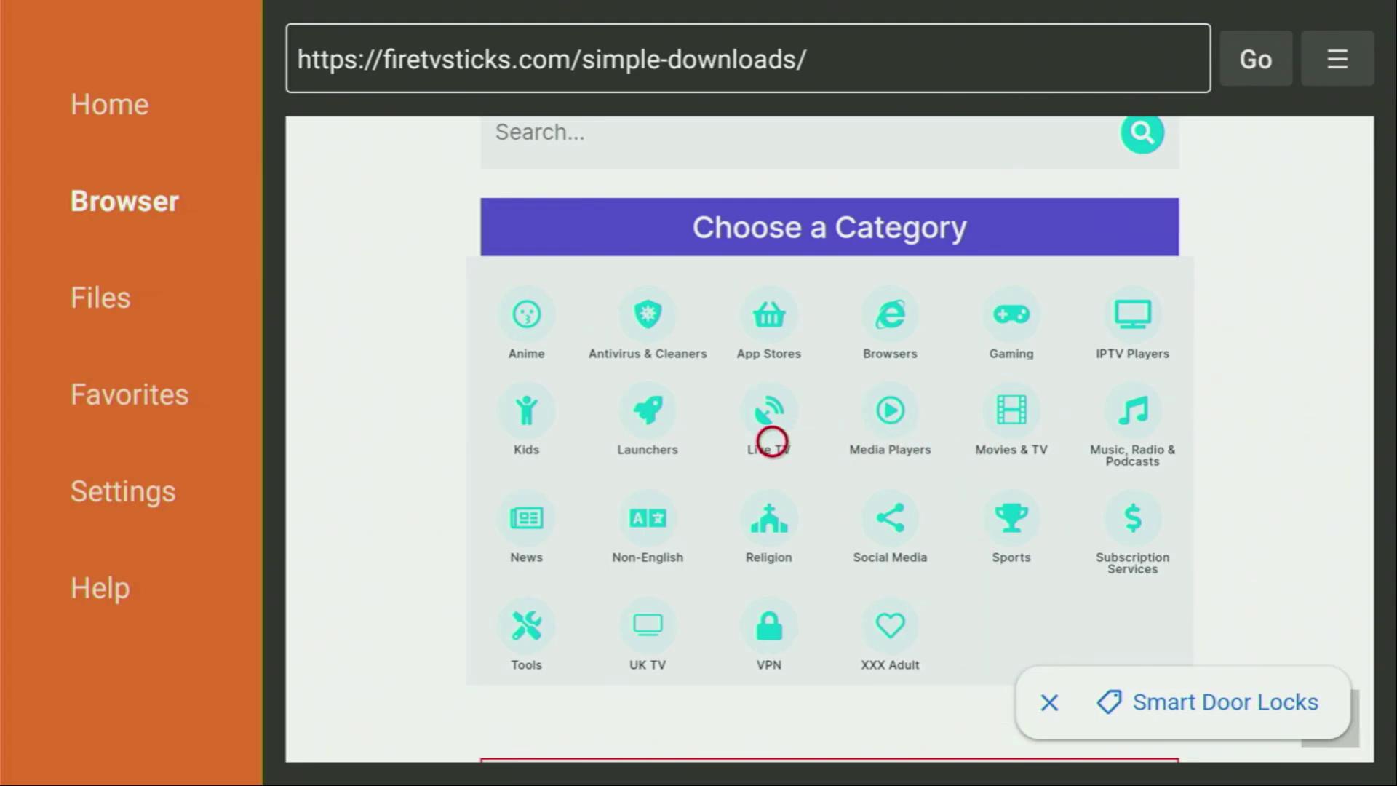
left_click(772, 405)
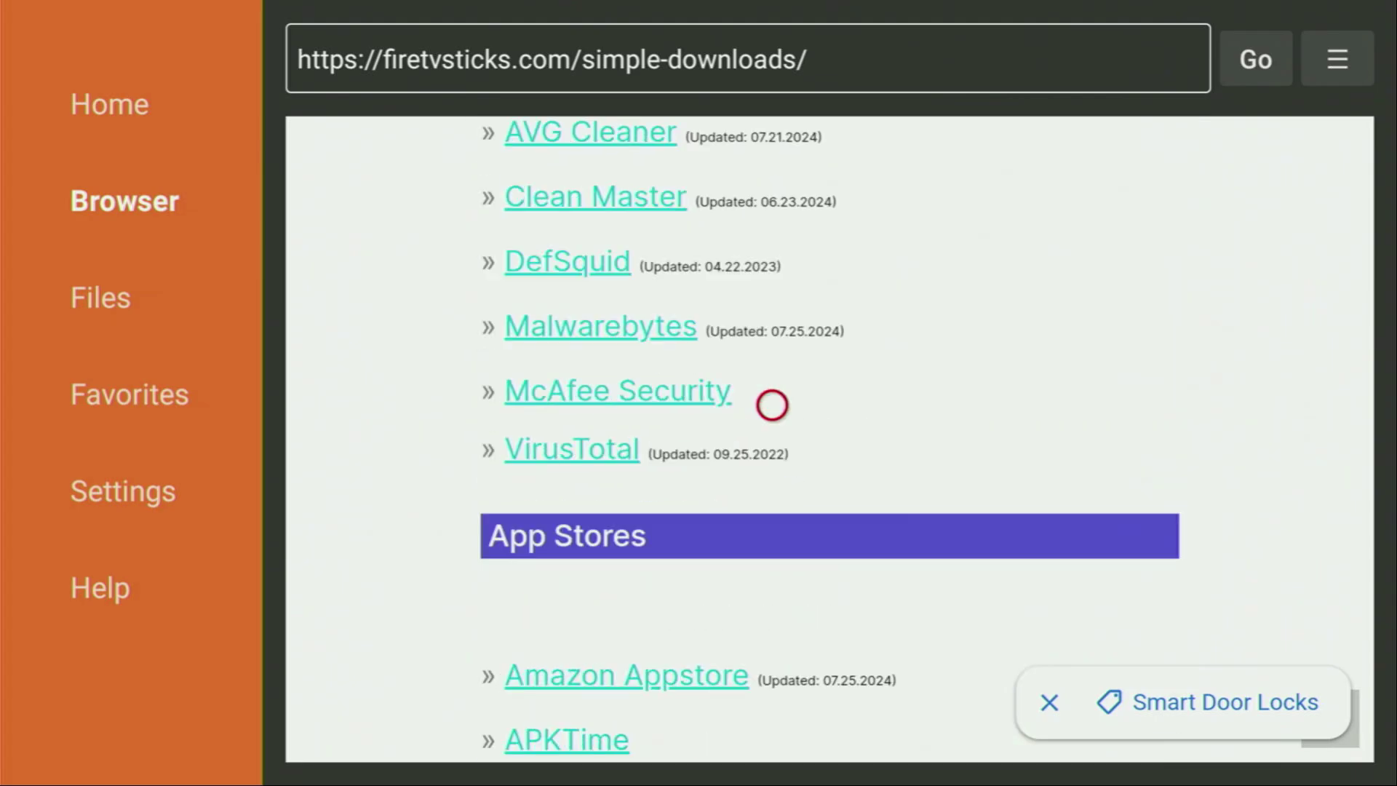
scroll(773, 732, "down", 10)
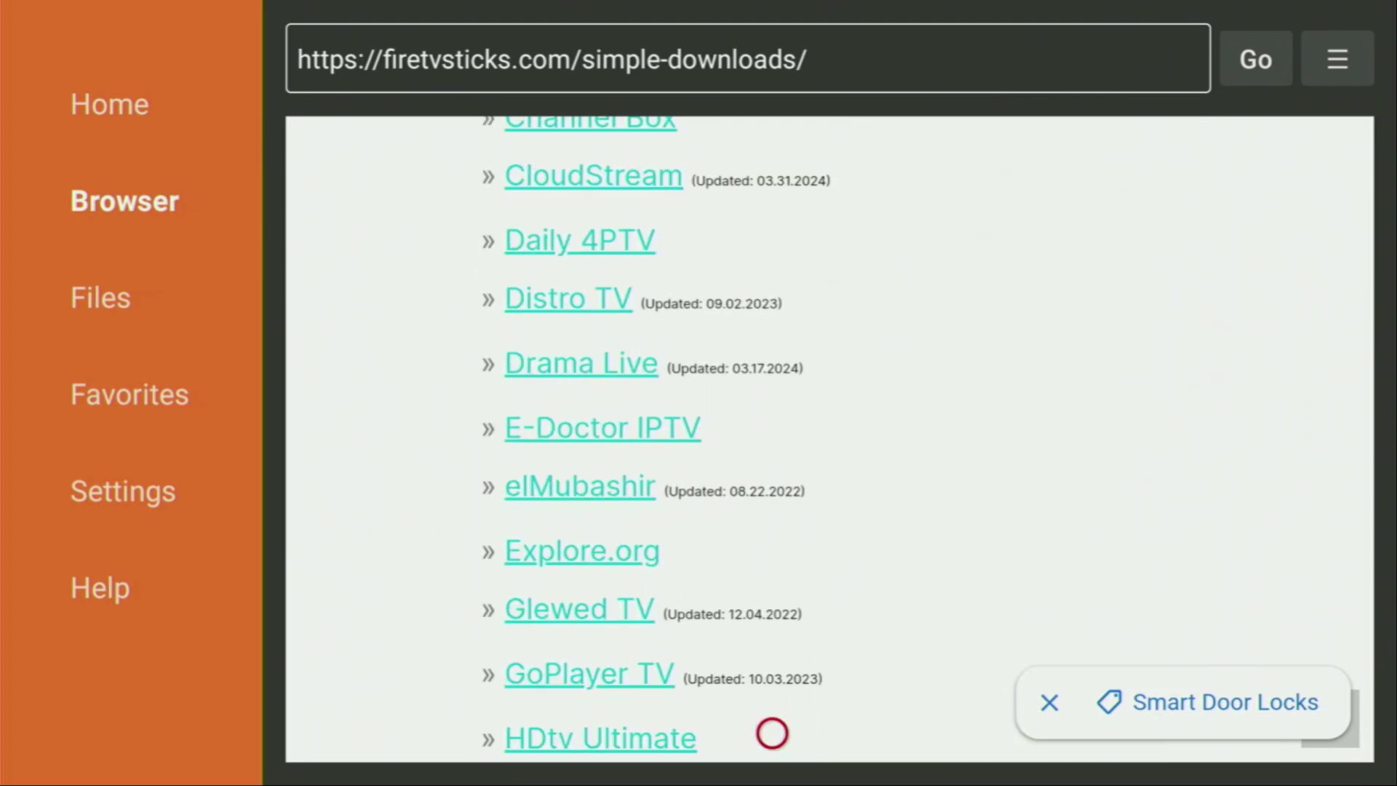
scroll(772, 142, "up", 8)
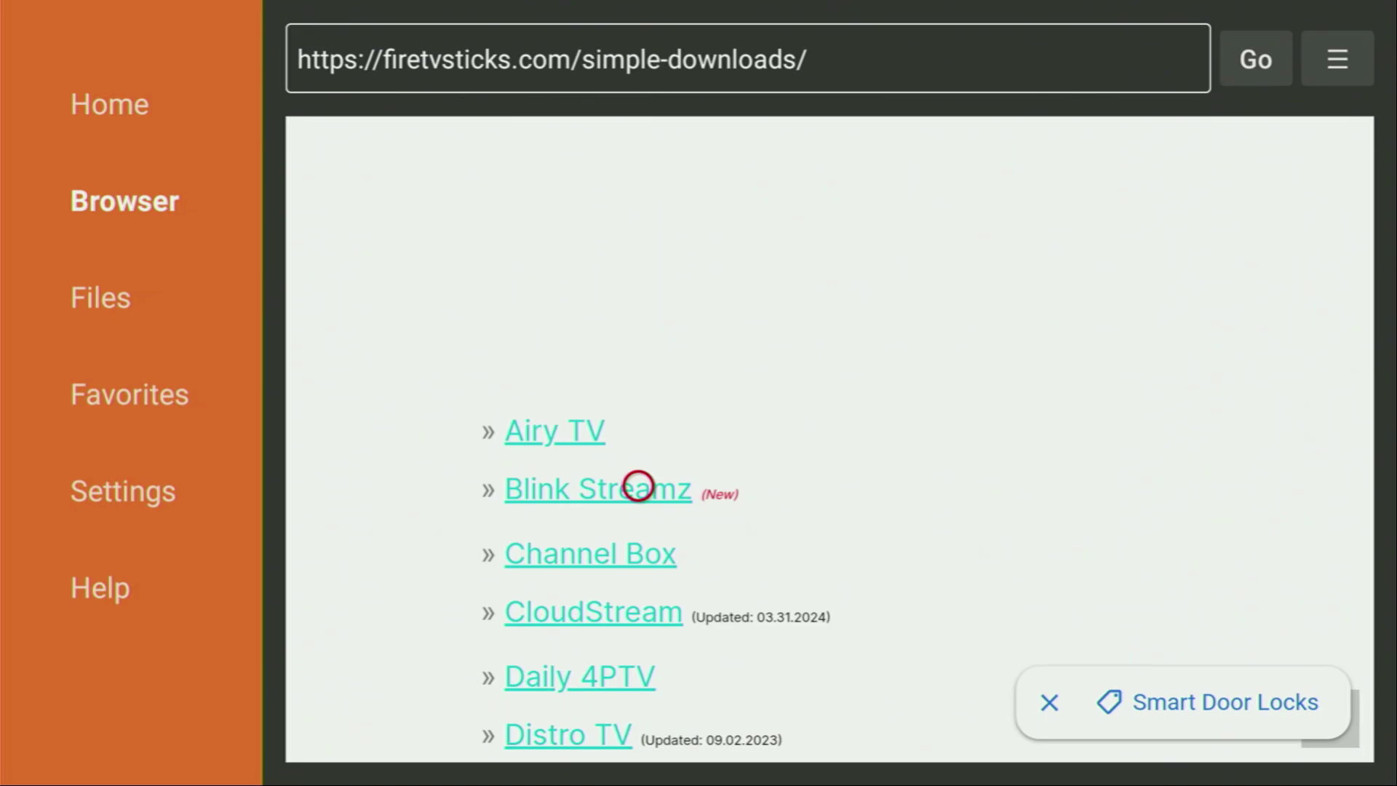
Open the Download Blink Streamz page, close its ad, and scroll down to the Download link
left_click(638, 486)
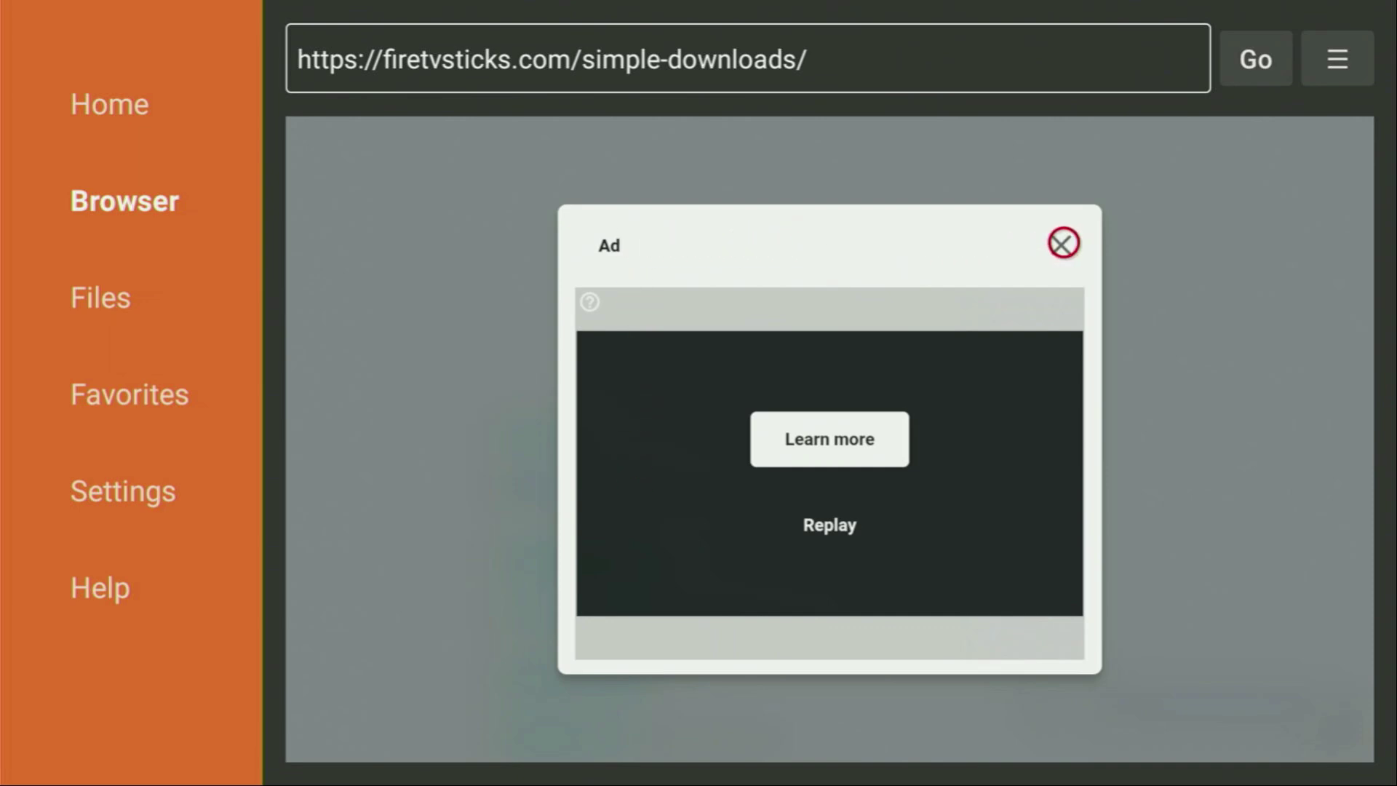
left_click(1063, 243)
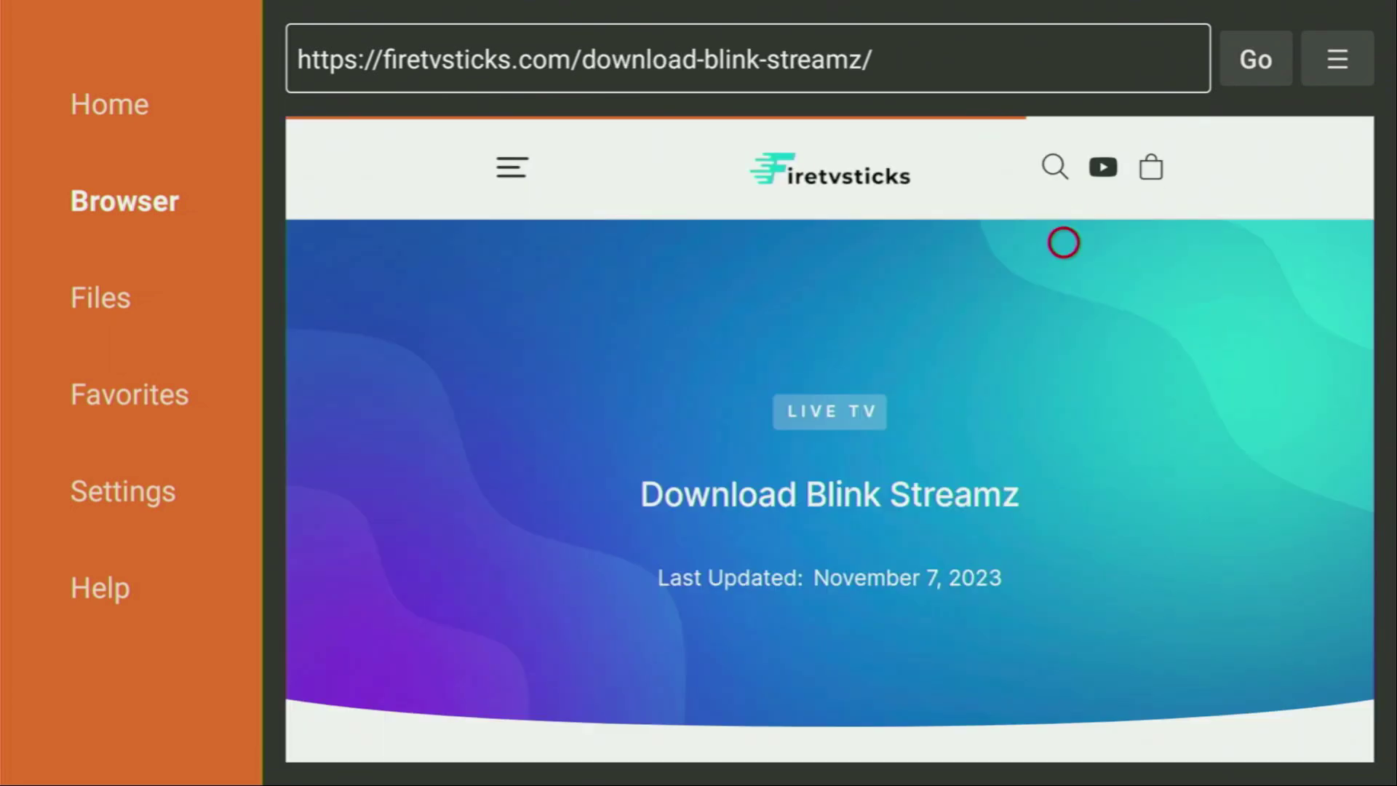
scroll(1063, 732, "down", 10)
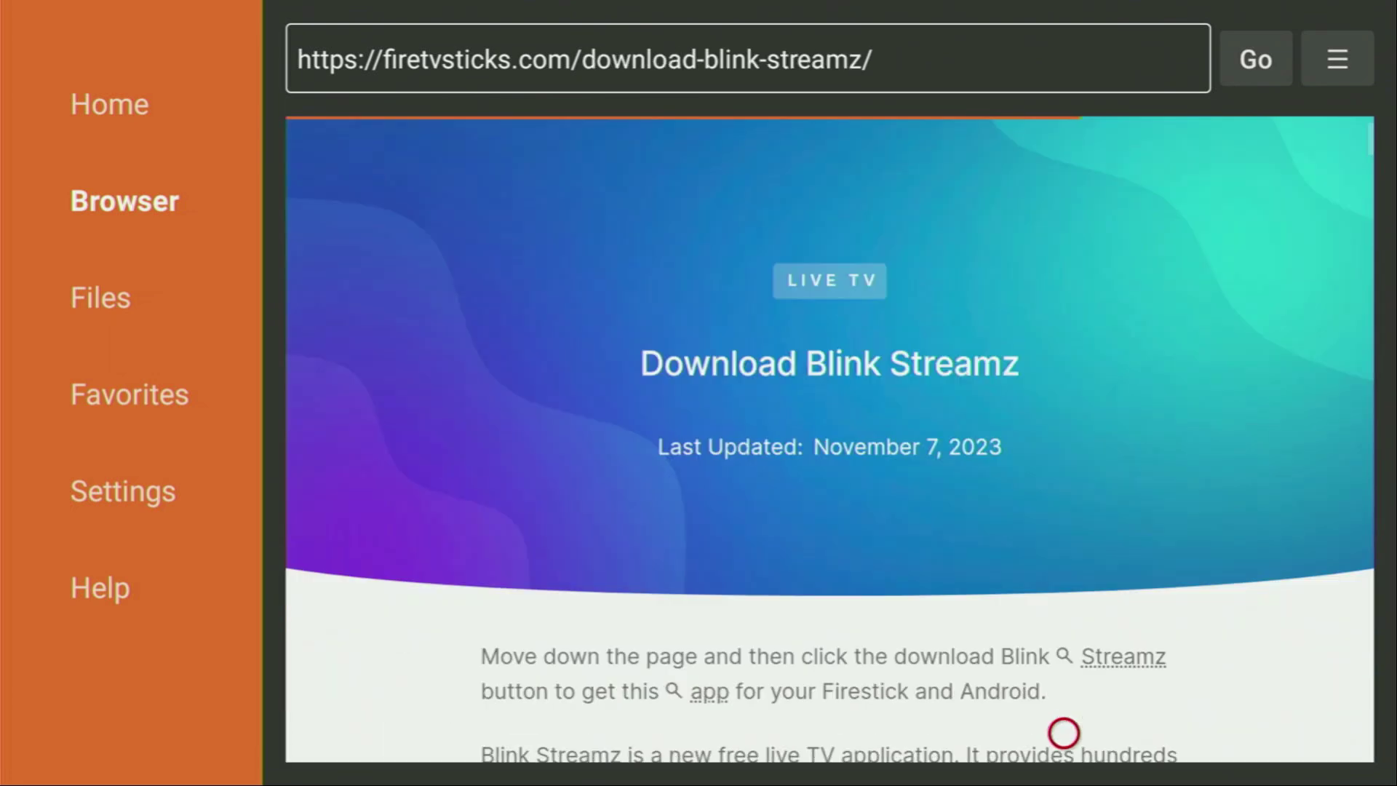
scroll(1062, 732, "down", 15)
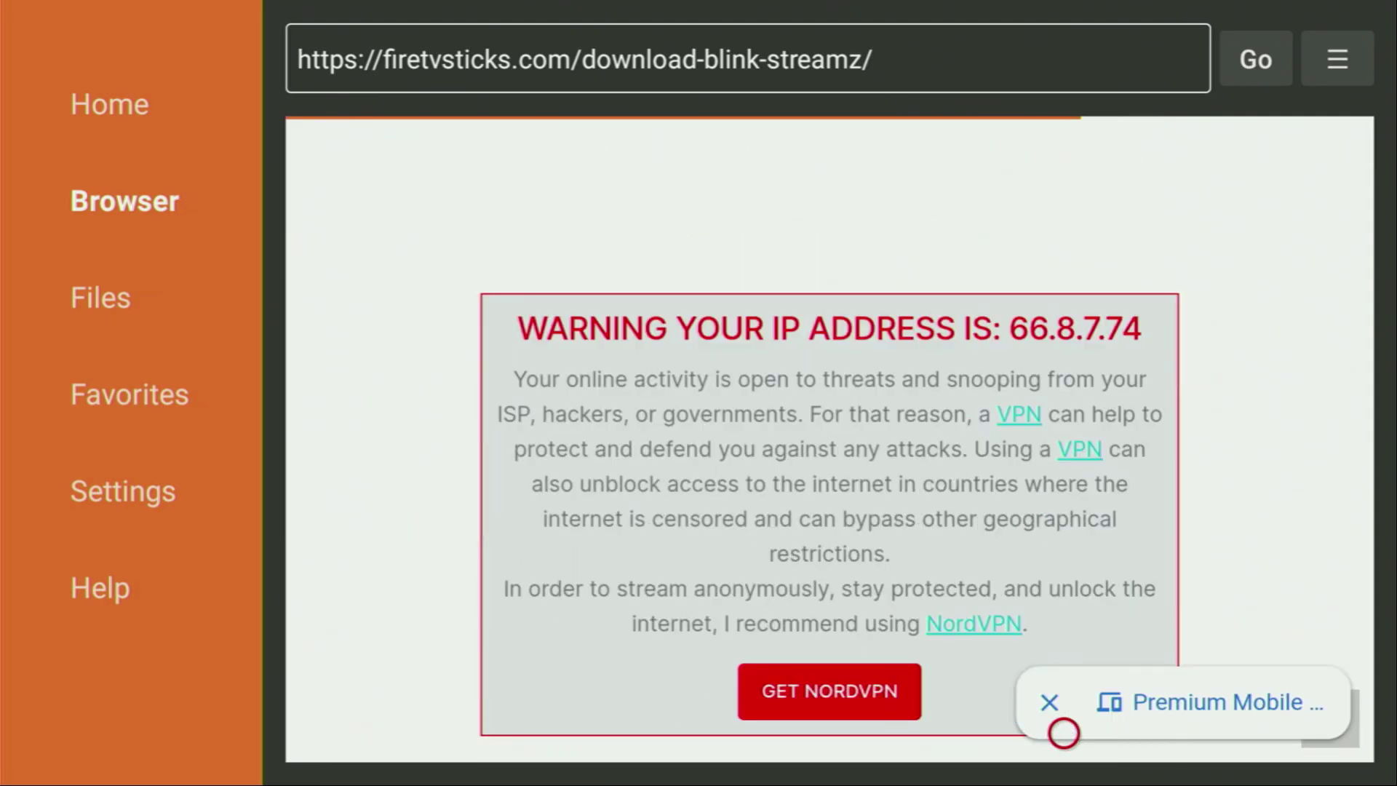
scroll(1062, 732, "down", 5)
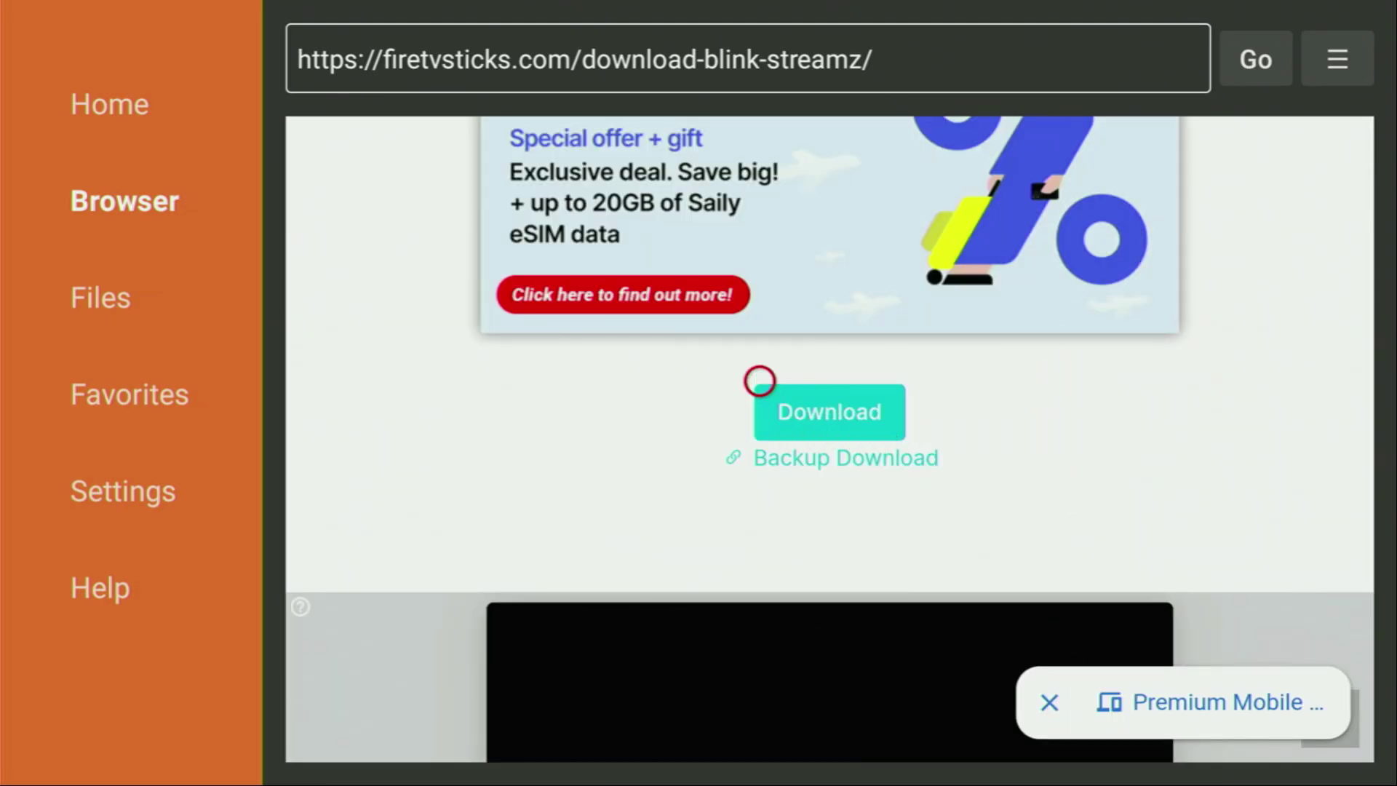
Download the Blink Streamz APK, then delete the leftover Blink-Streamz-v1.0.apk file
left_click(831, 430)
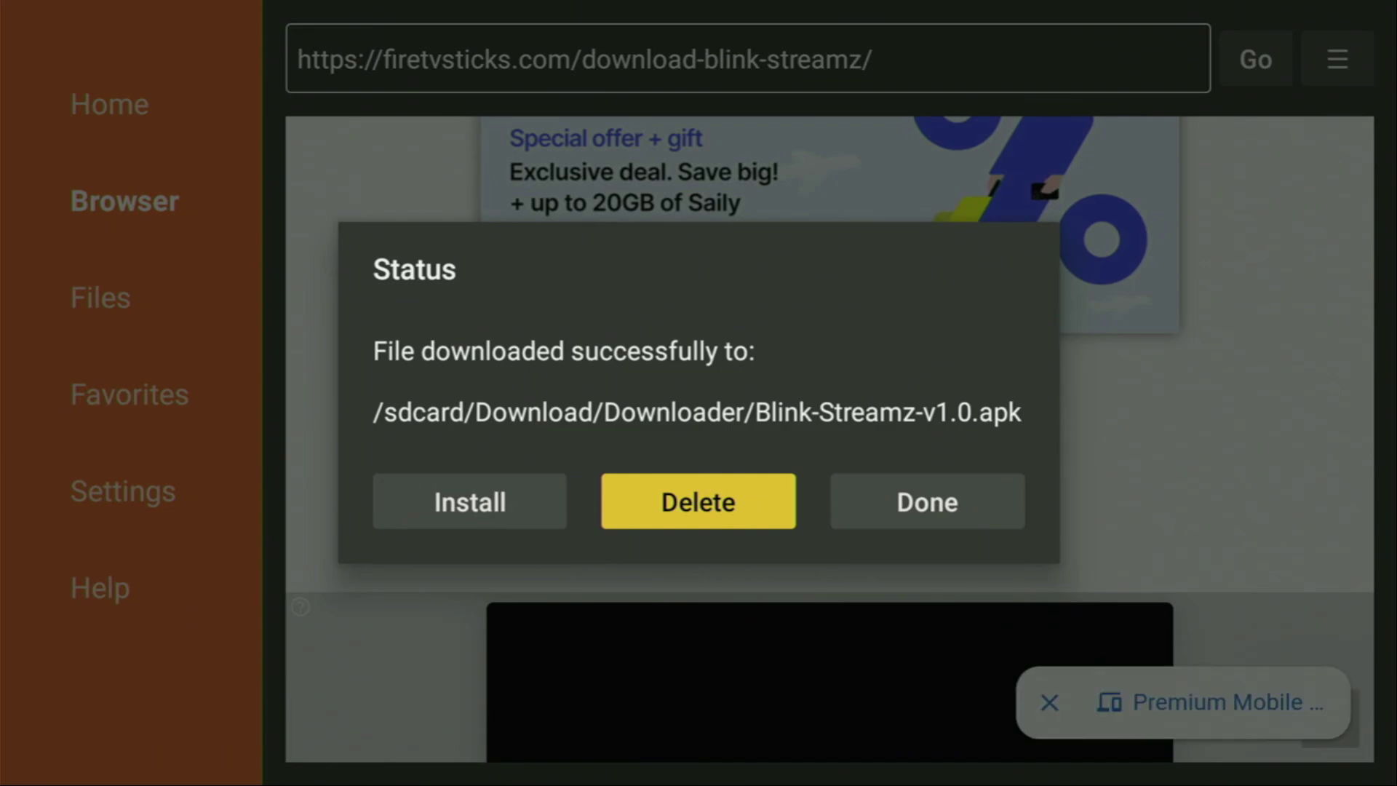
key("Return")
key("Left")
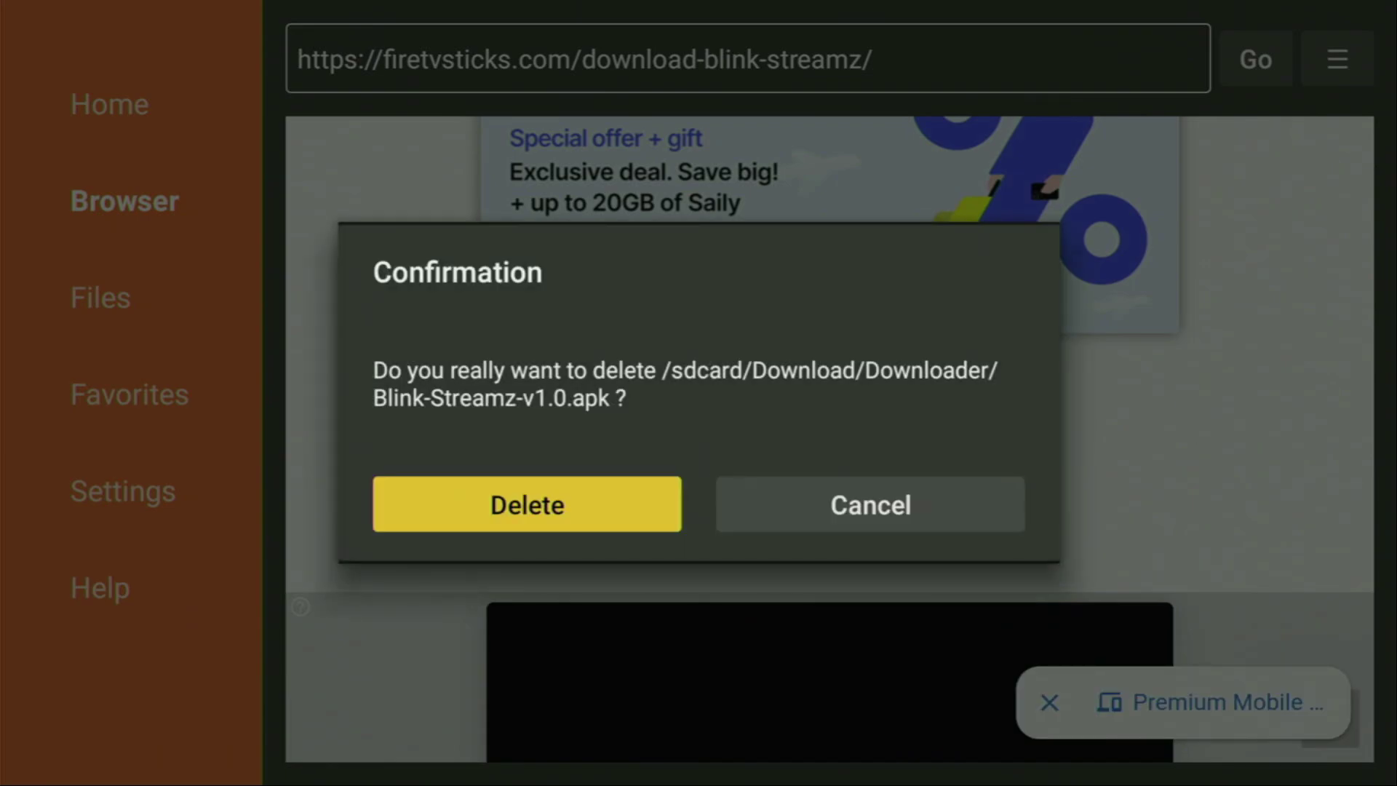
key("Return")
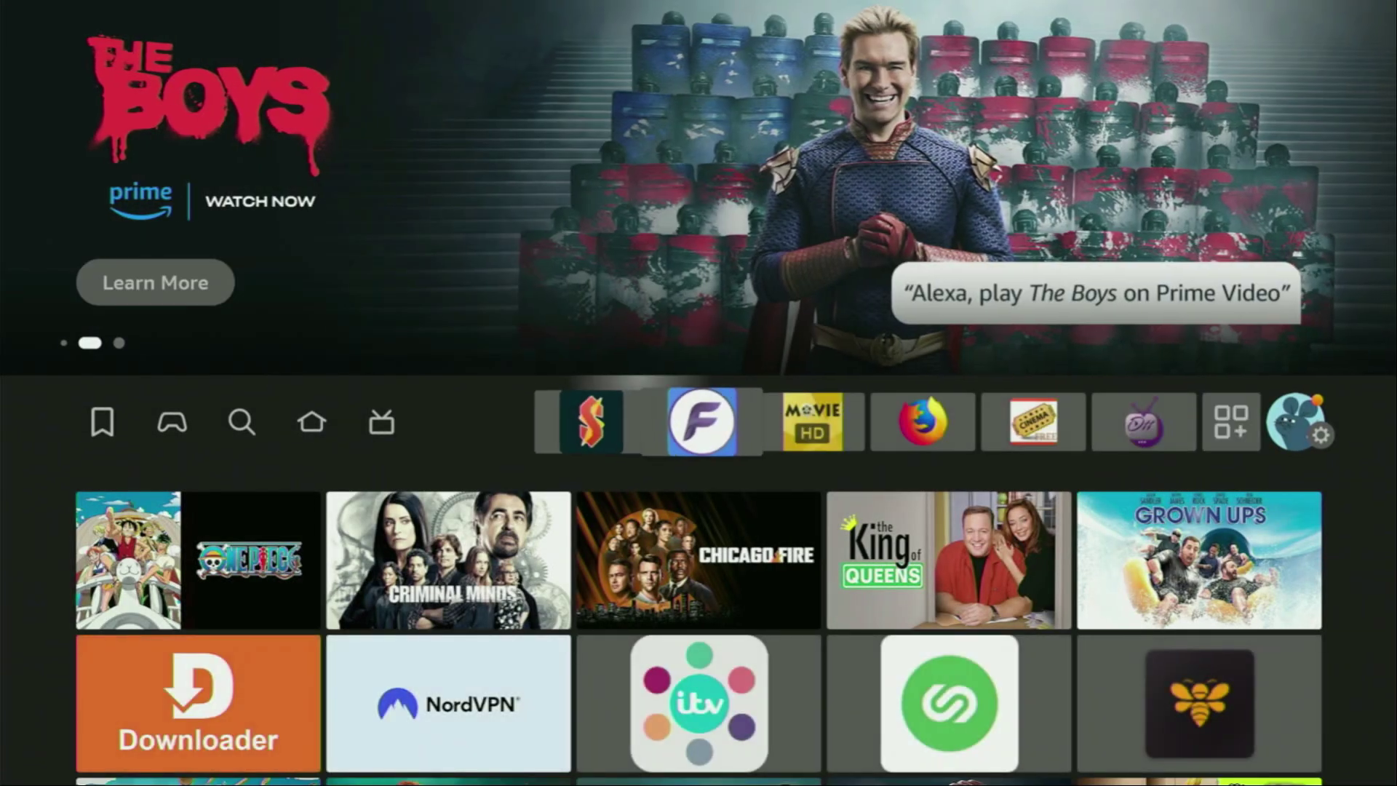
Turn on Install unknown apps for Blink Streamz under My Fire TV > Developer options
key("Right")
key("Right")
key("Right")
key("Right")
key("Right")
key("Right")
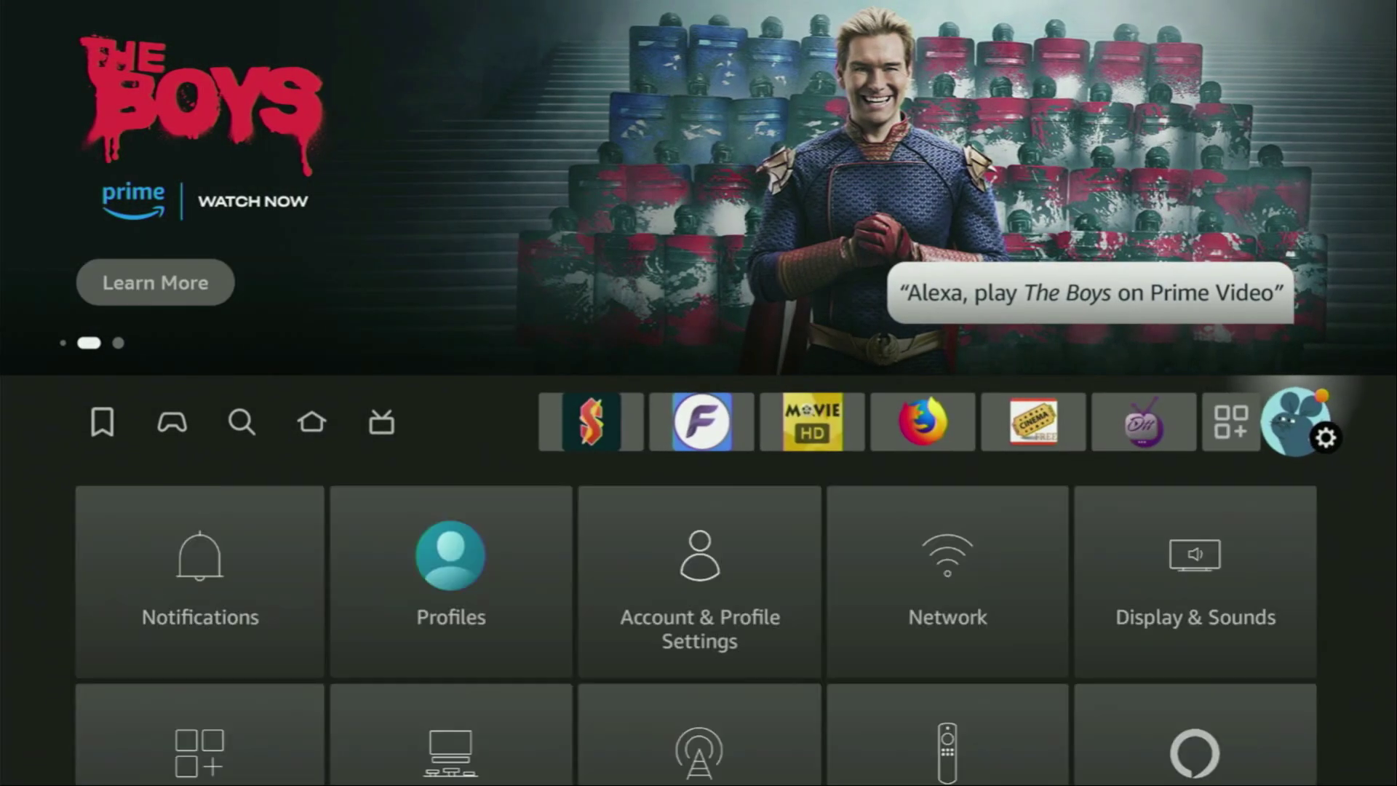
key("Down")
key("Down")
key("Down")
key("Right")
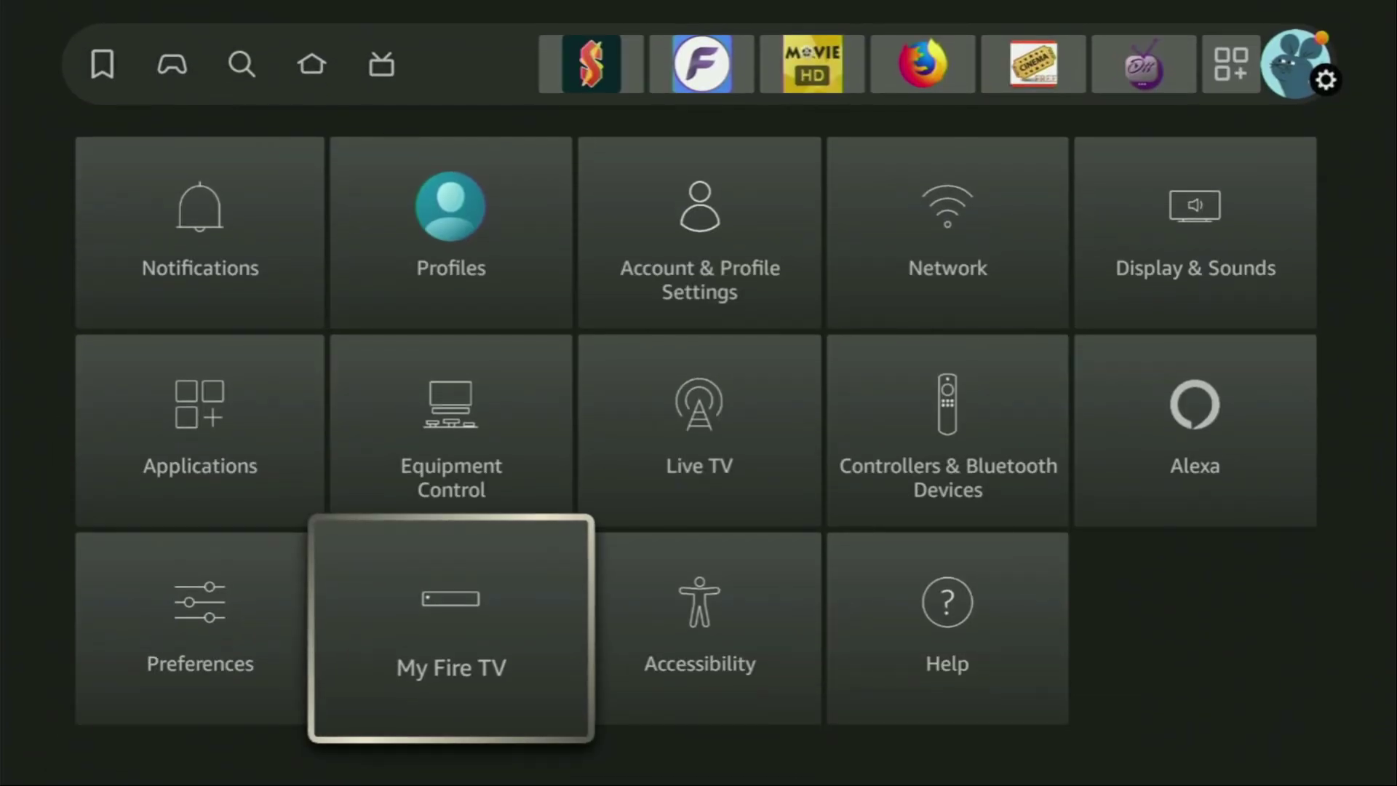
key("Return")
key("Down")
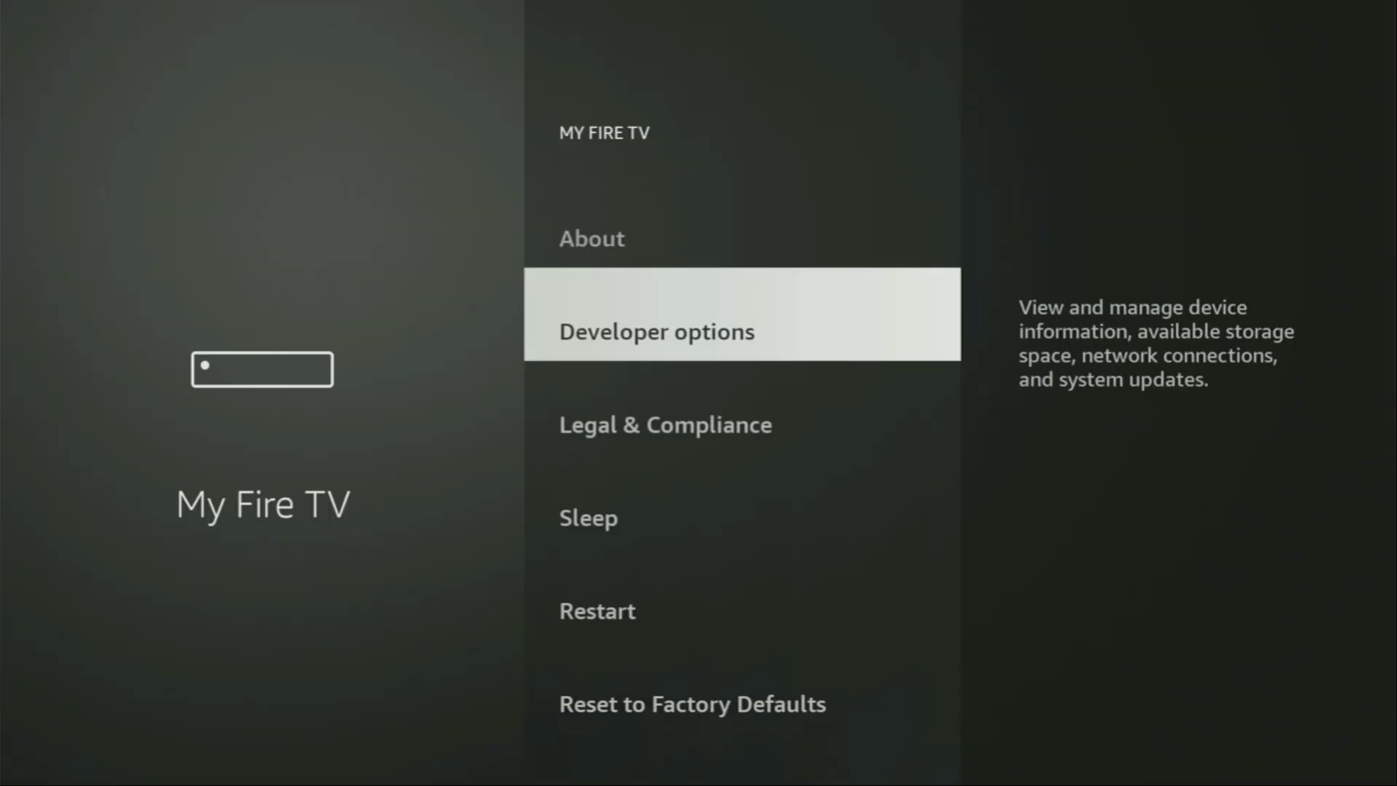
key("Return")
key("Down")
key("Return")
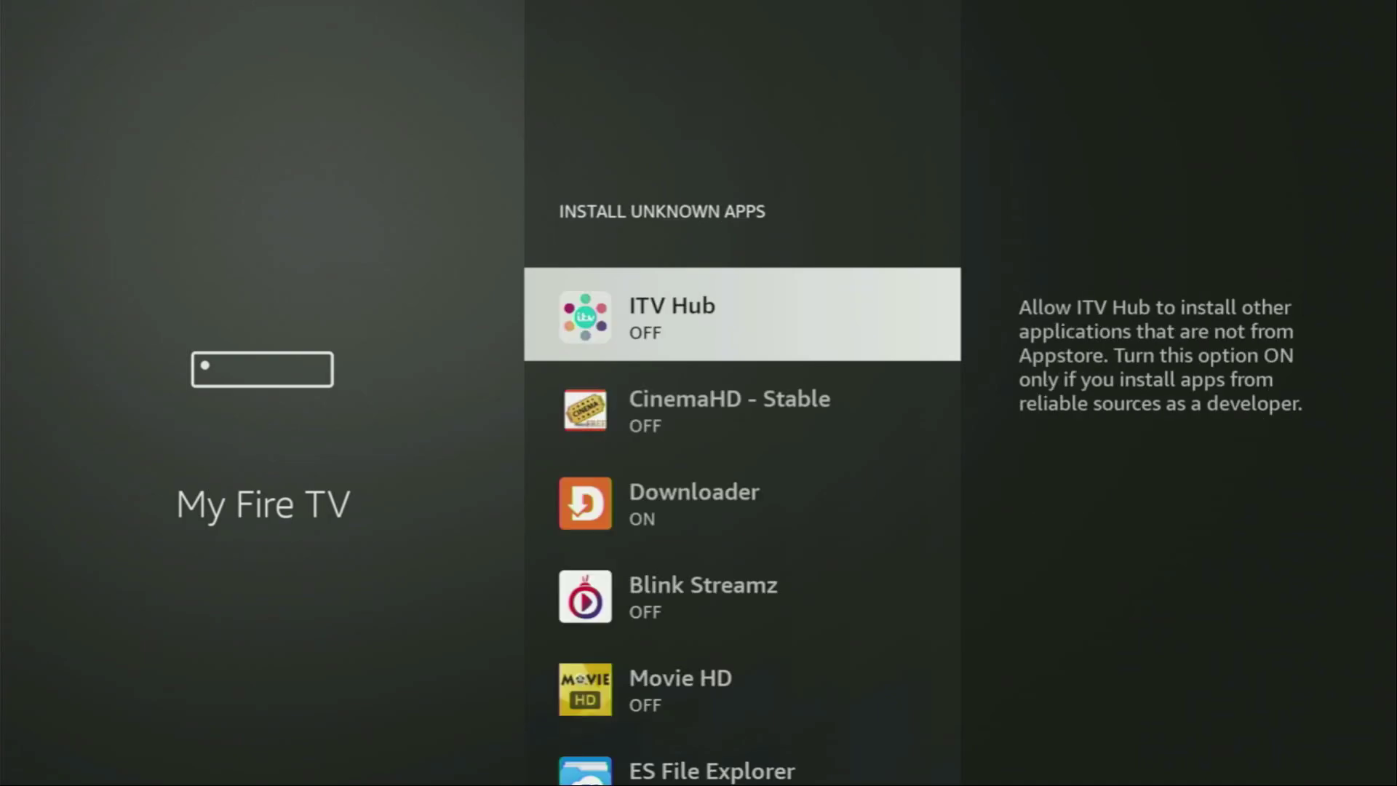
key("Down")
key("Down")
key("Down")
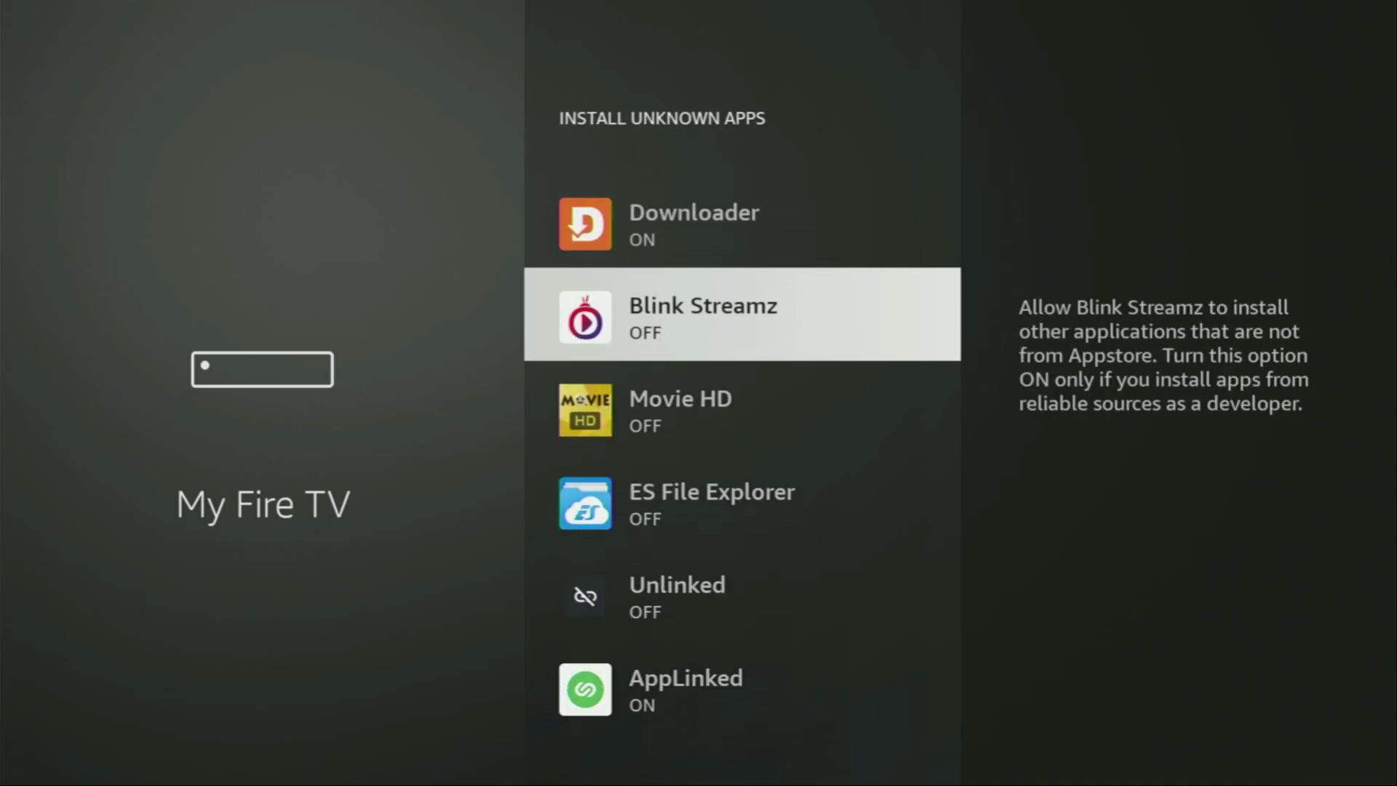
key("Return")
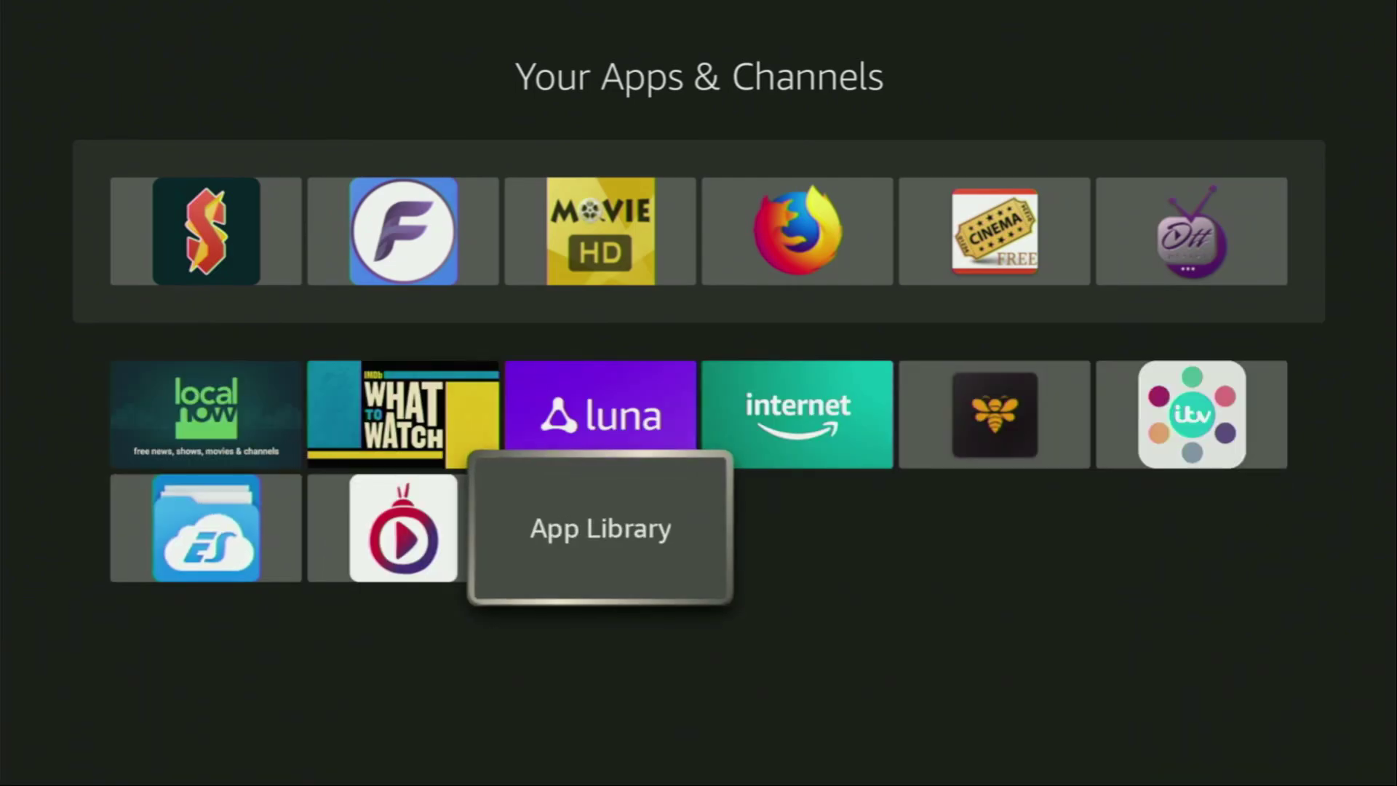
Move Blink Streamz to the front of Your Apps & Channels, then highlight the NordVPN tile
key("Left")
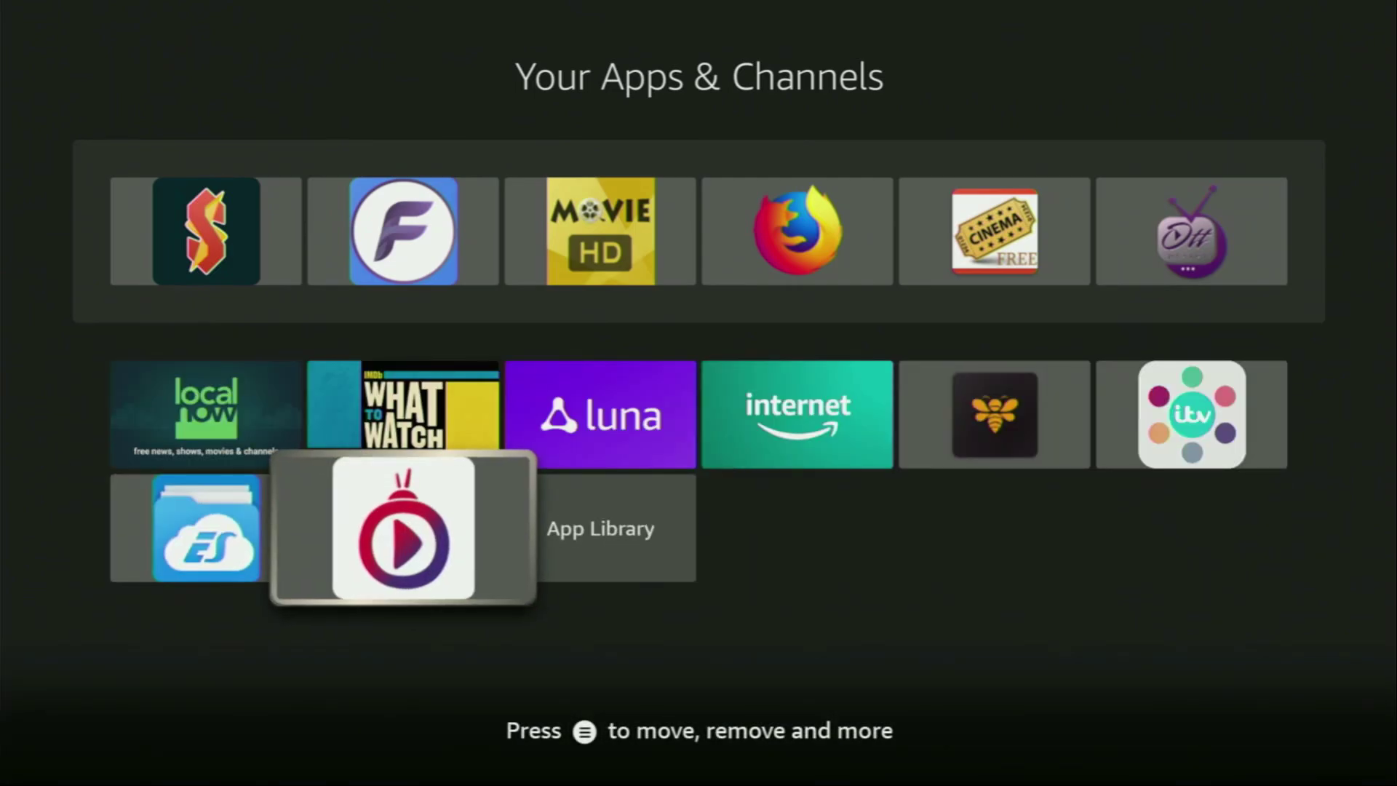
key("Menu")
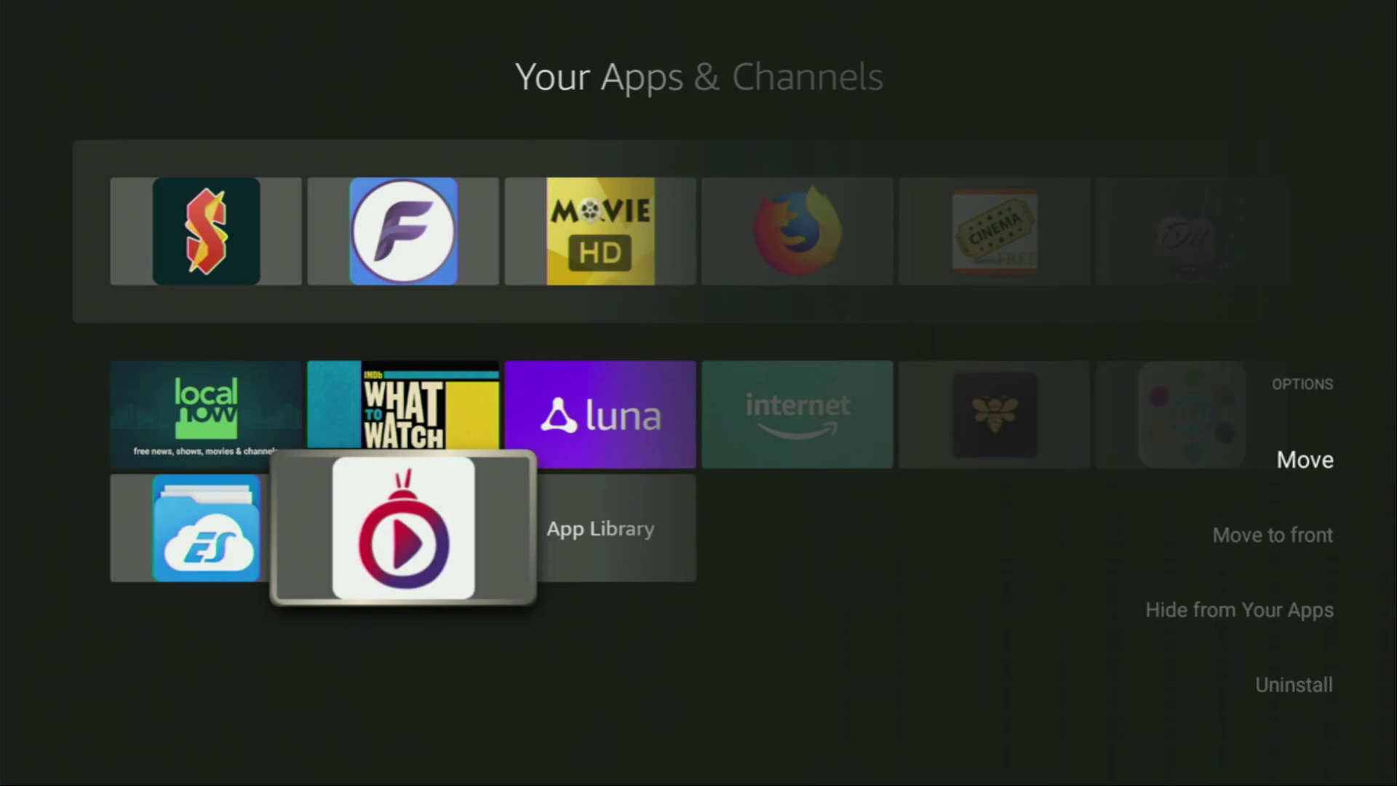
key("Down")
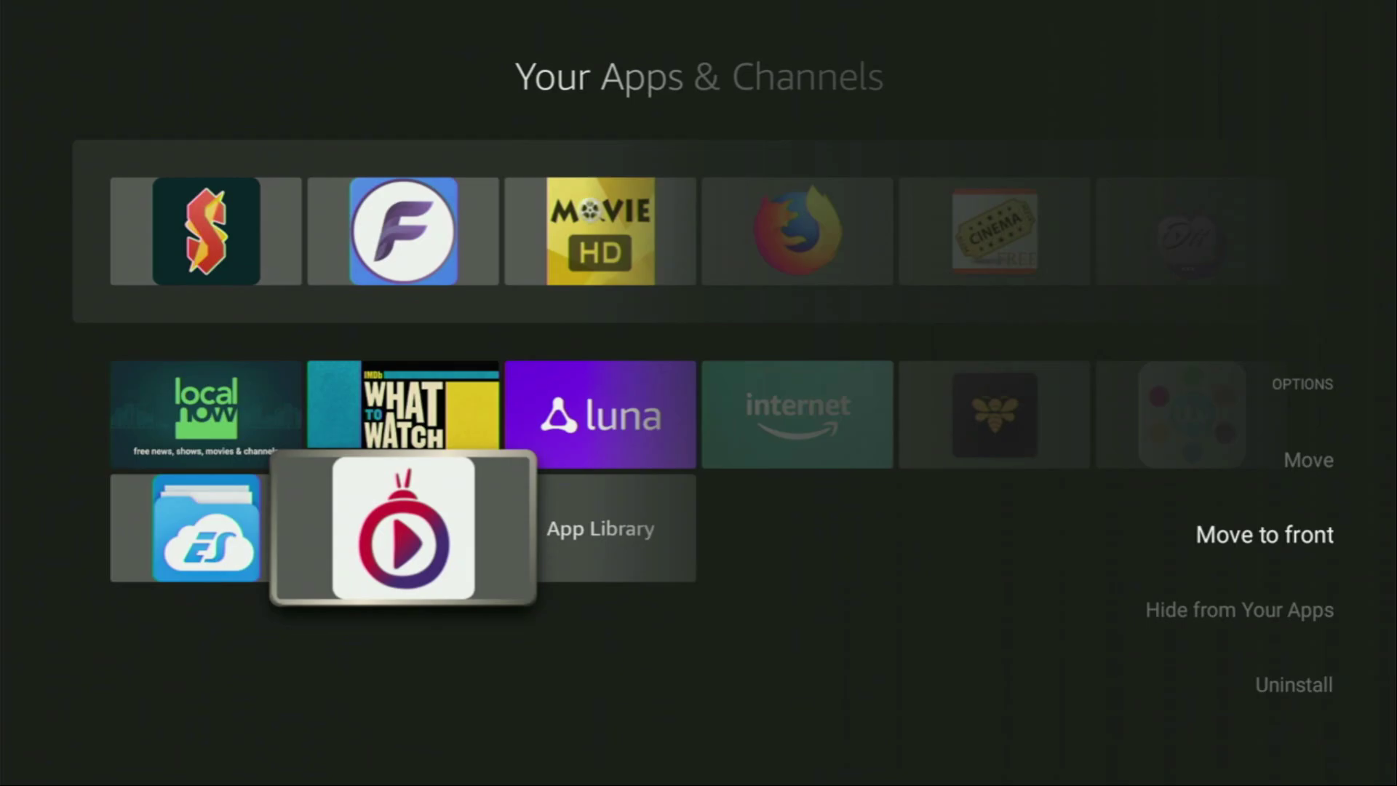
key("Return")
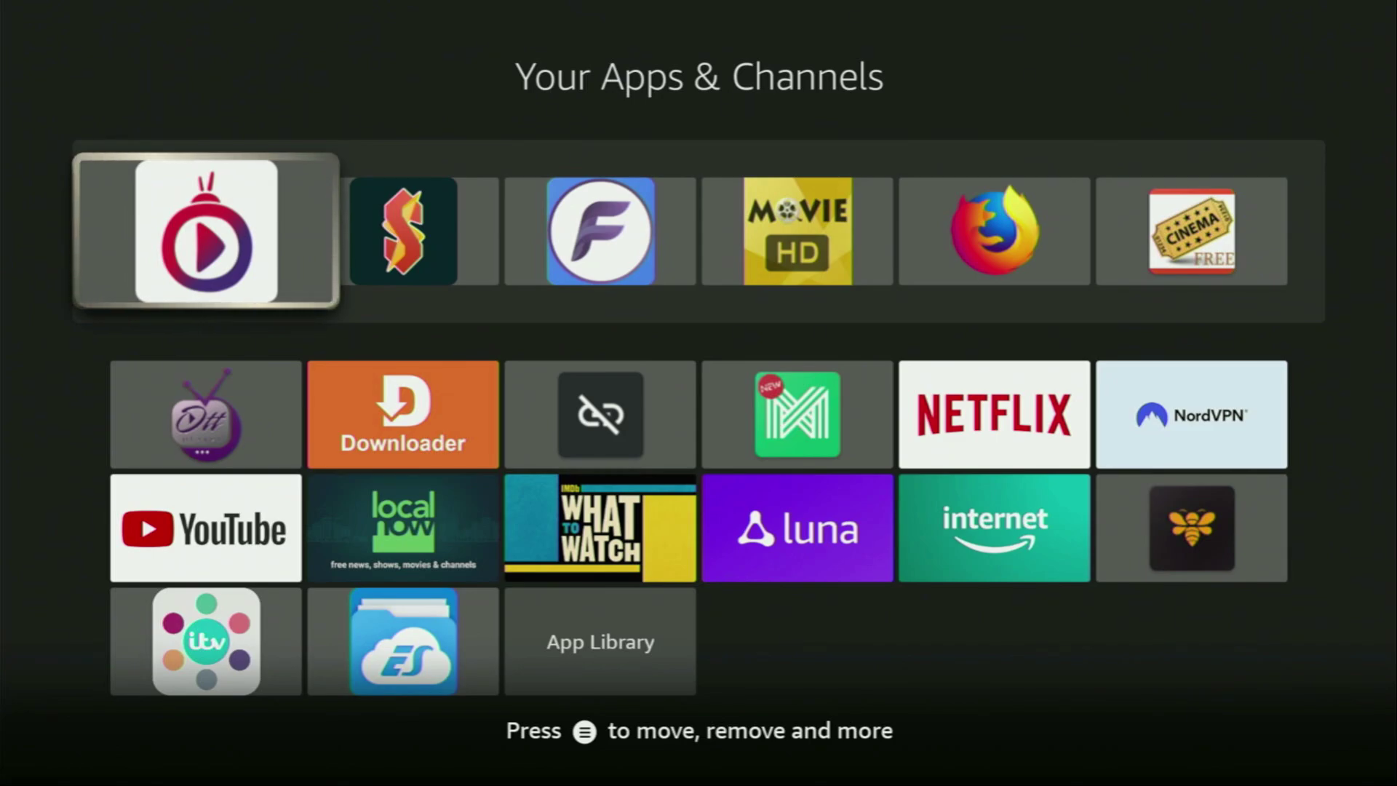
key("Down")
key("Right")
key("Right")
key("Right")
key("Right")
key("Right")
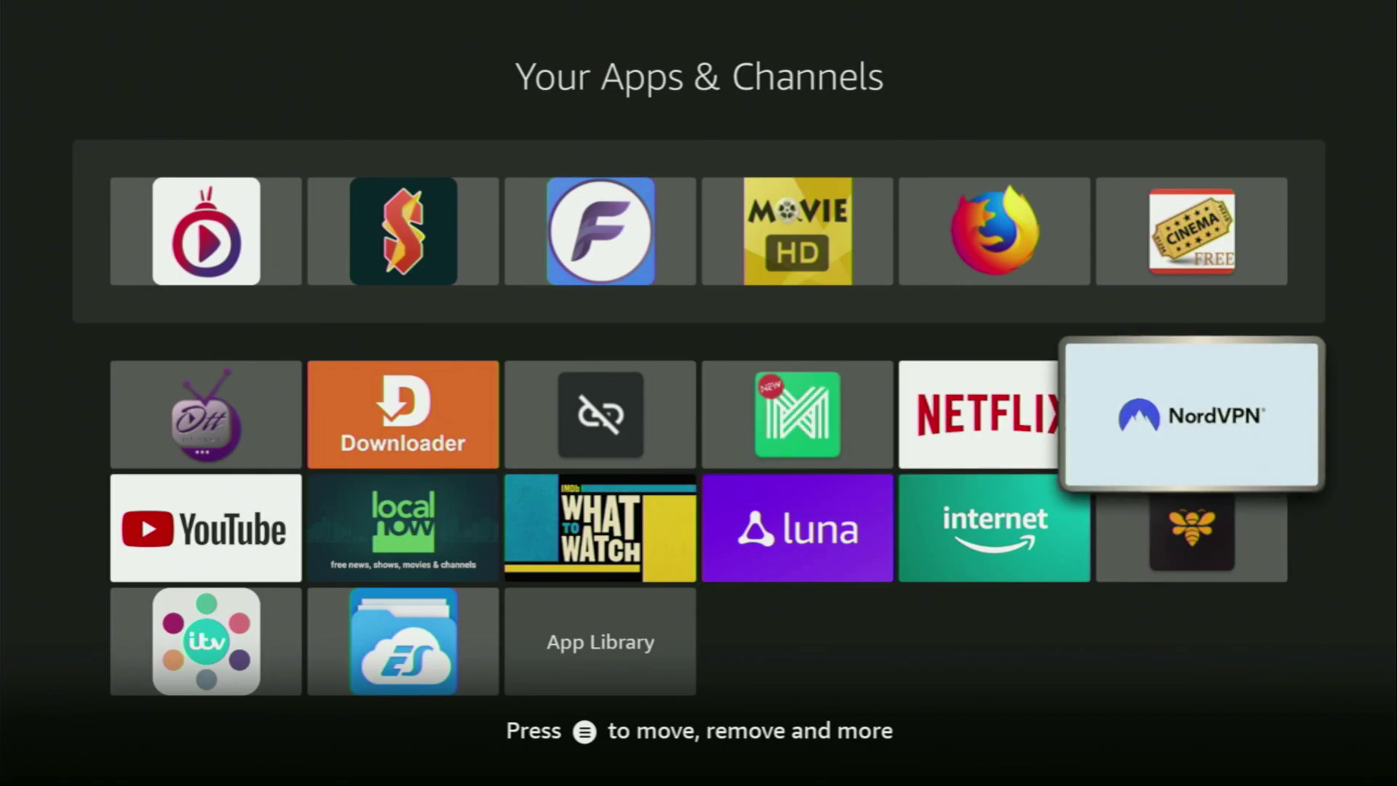